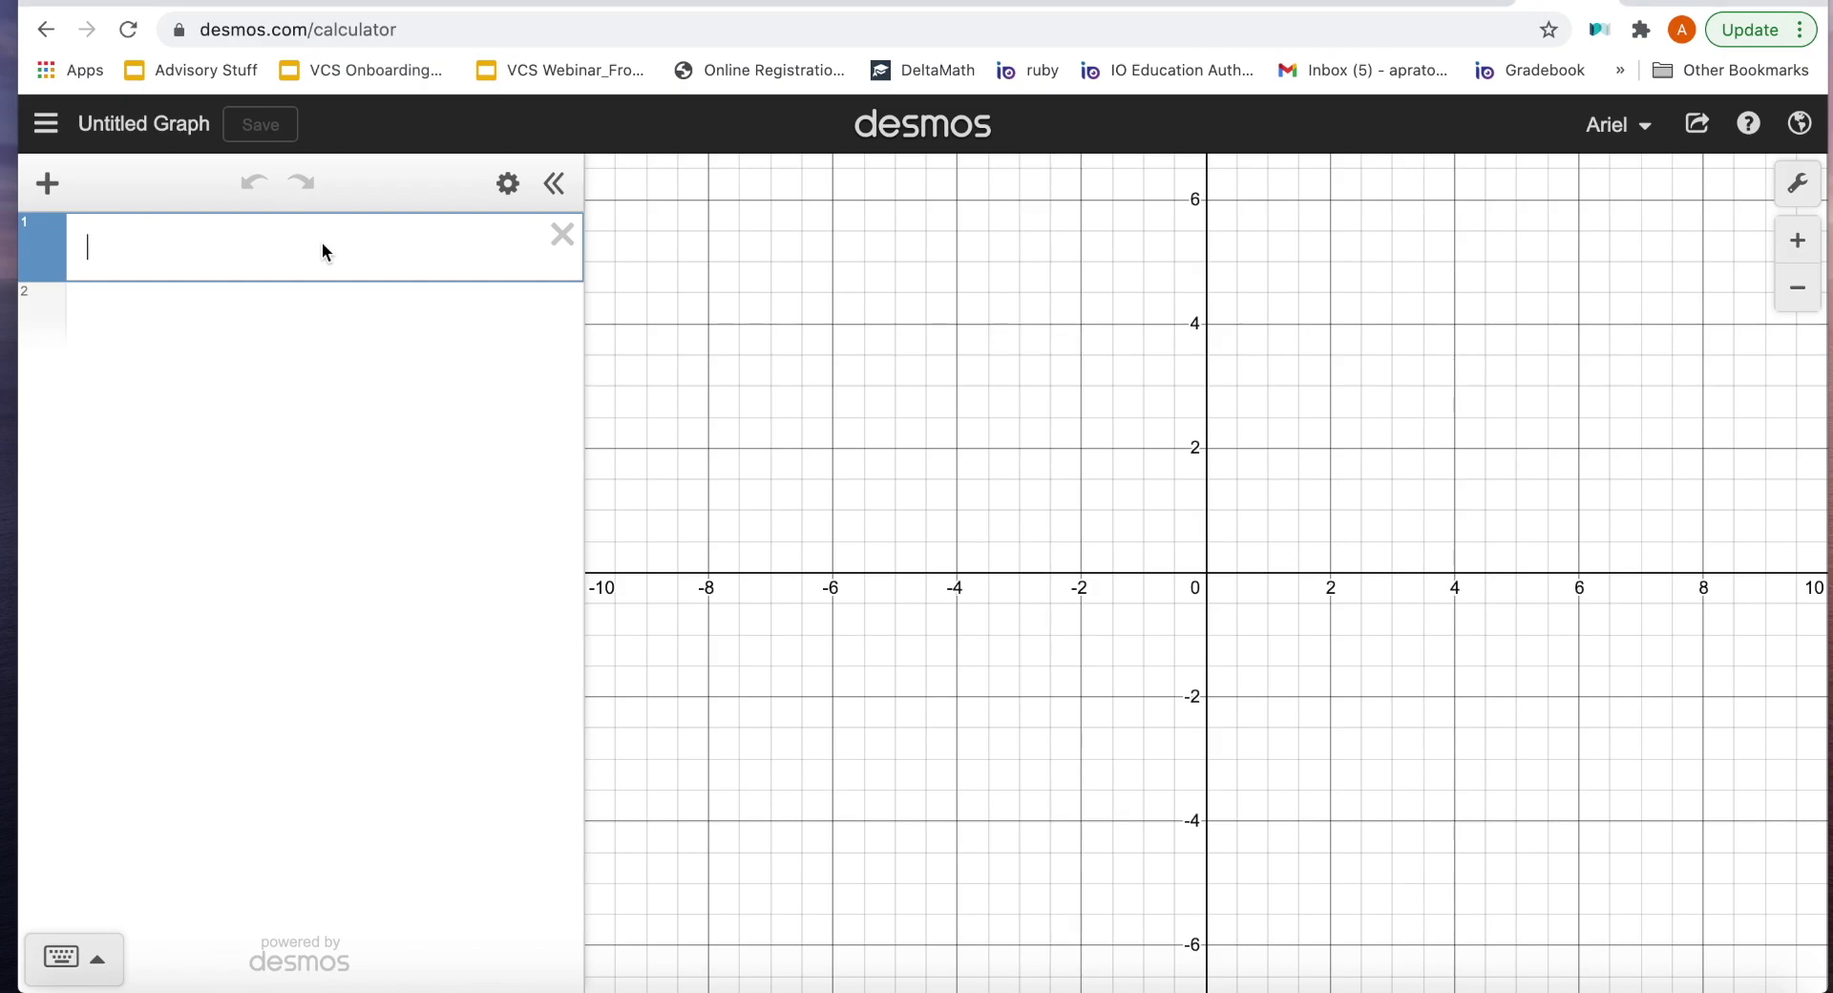
Step: Graph the equation y = 2x + 5 in the first expression line
{"action": "type", "text": "y=2x"}
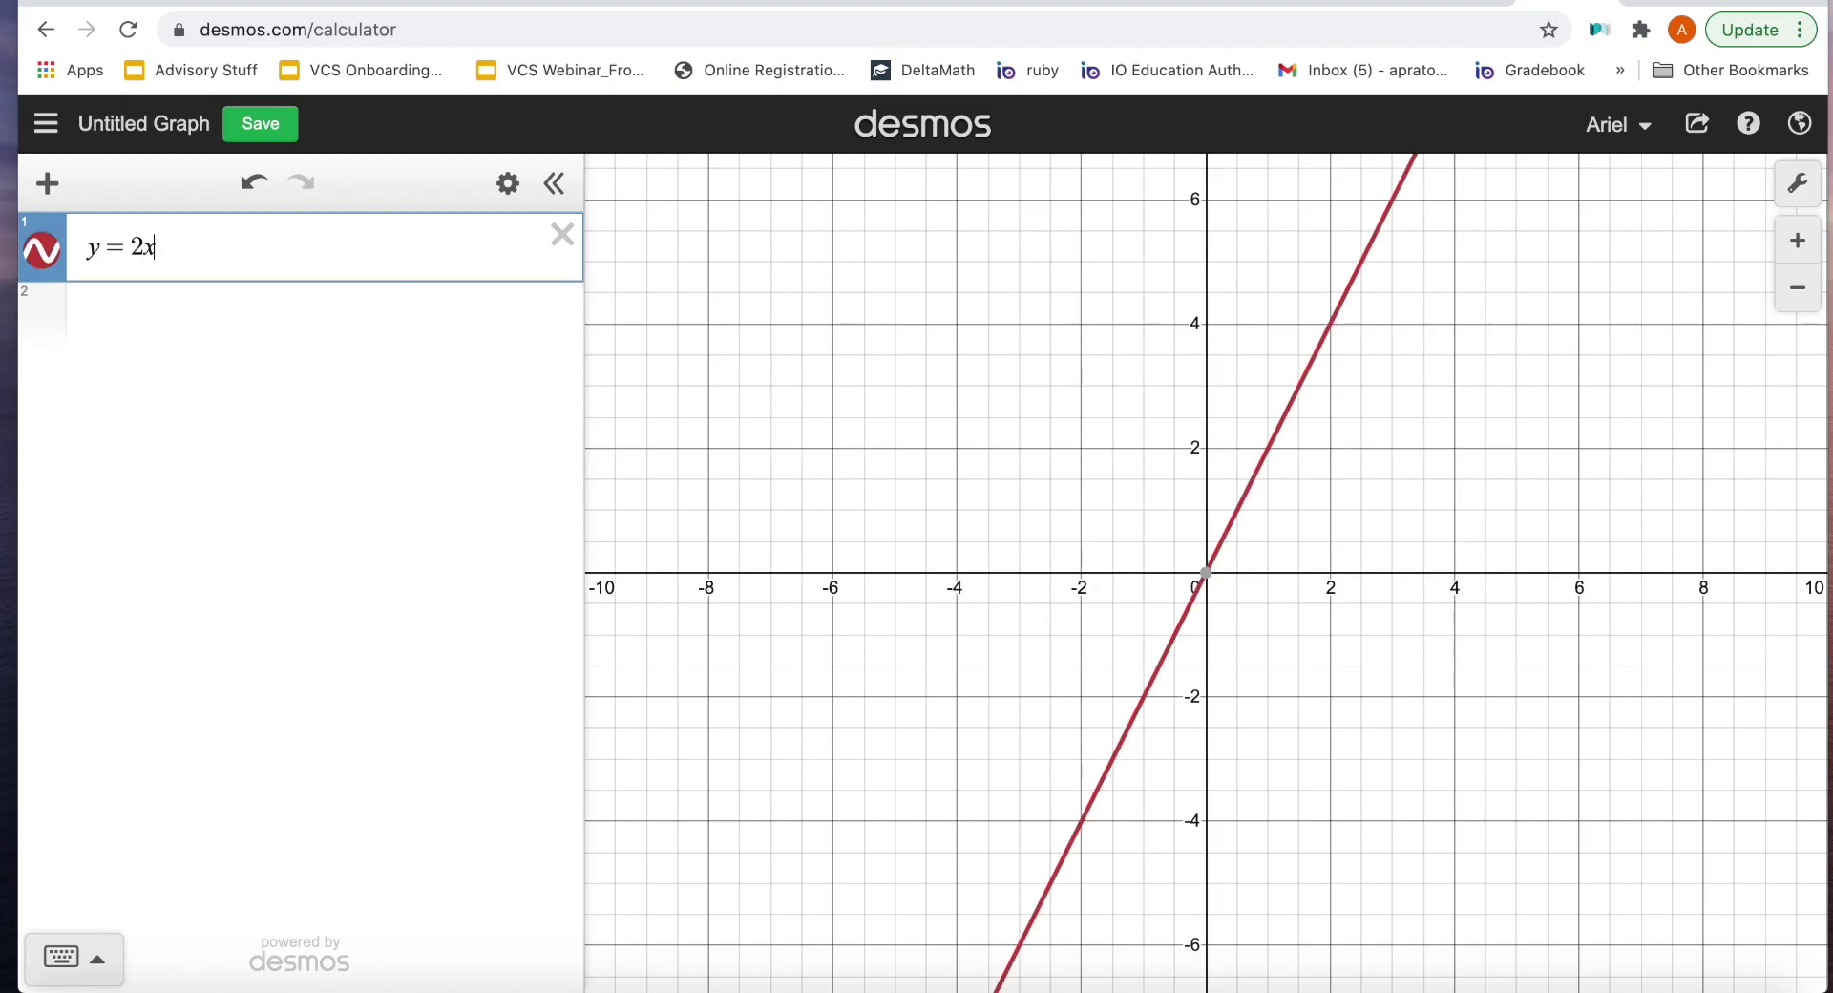
{"action": "type", "text": "+5"}
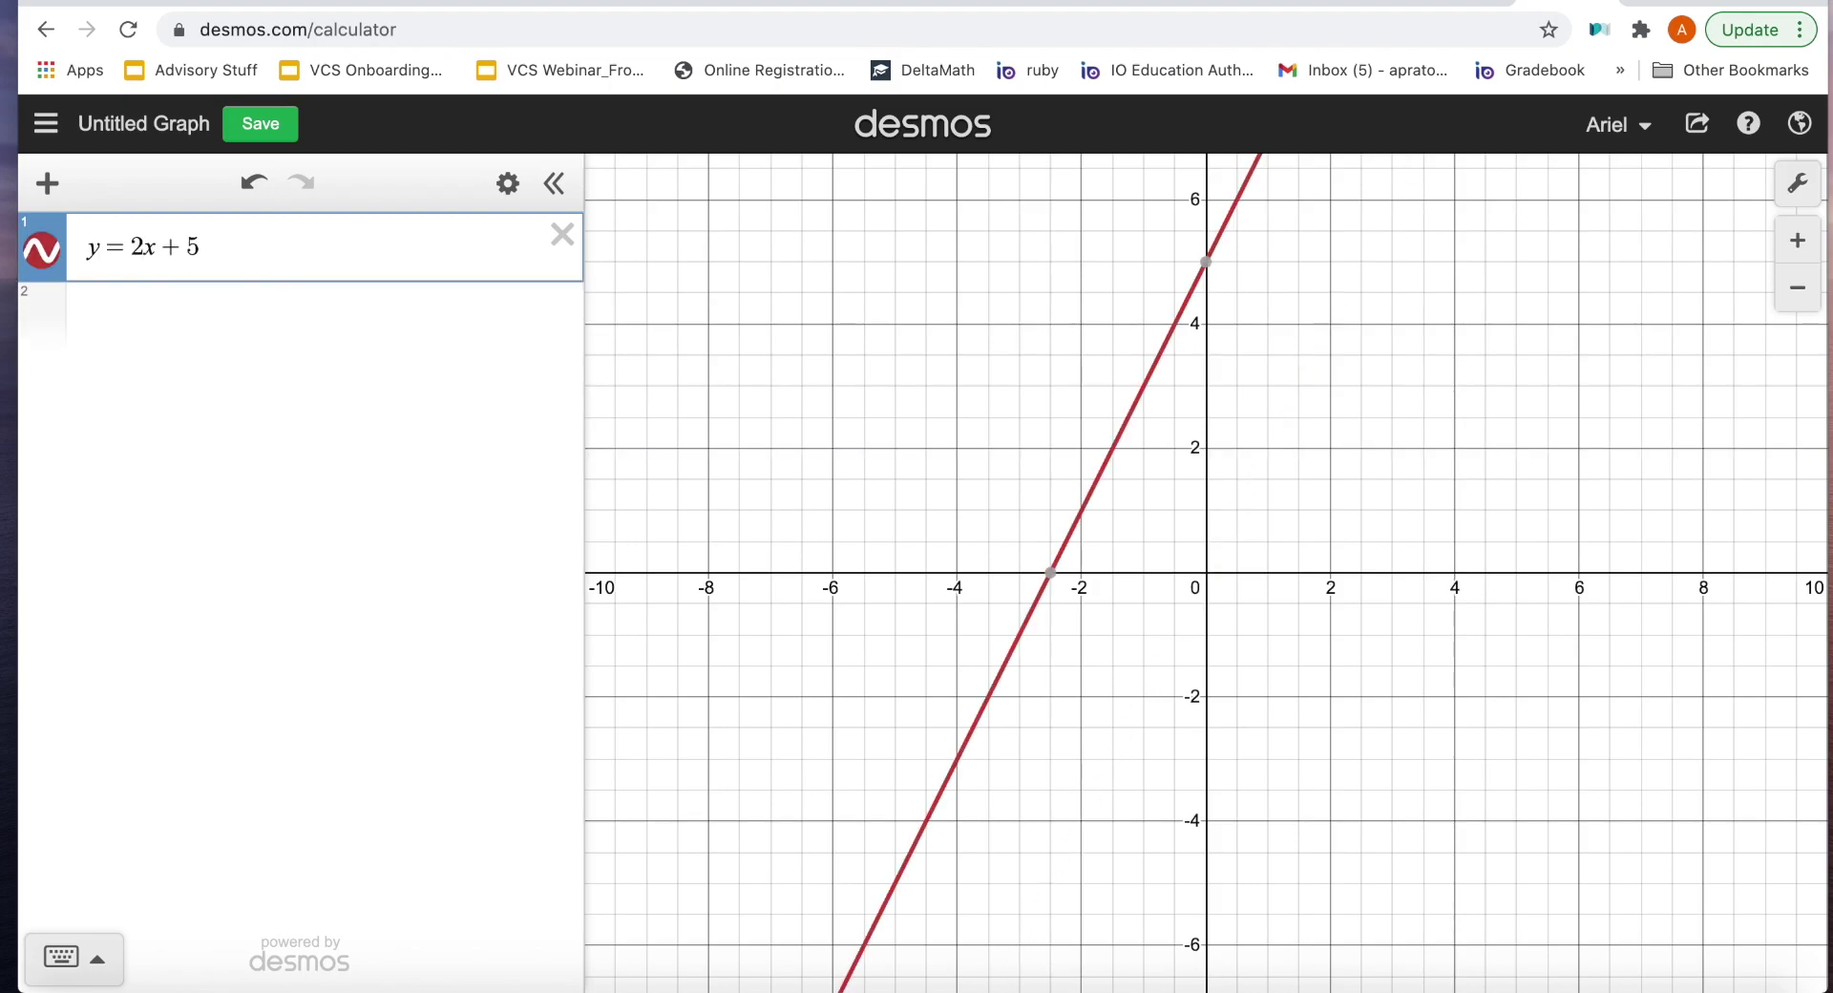
{"action": "left_click", "coordinate": [338, 315]}
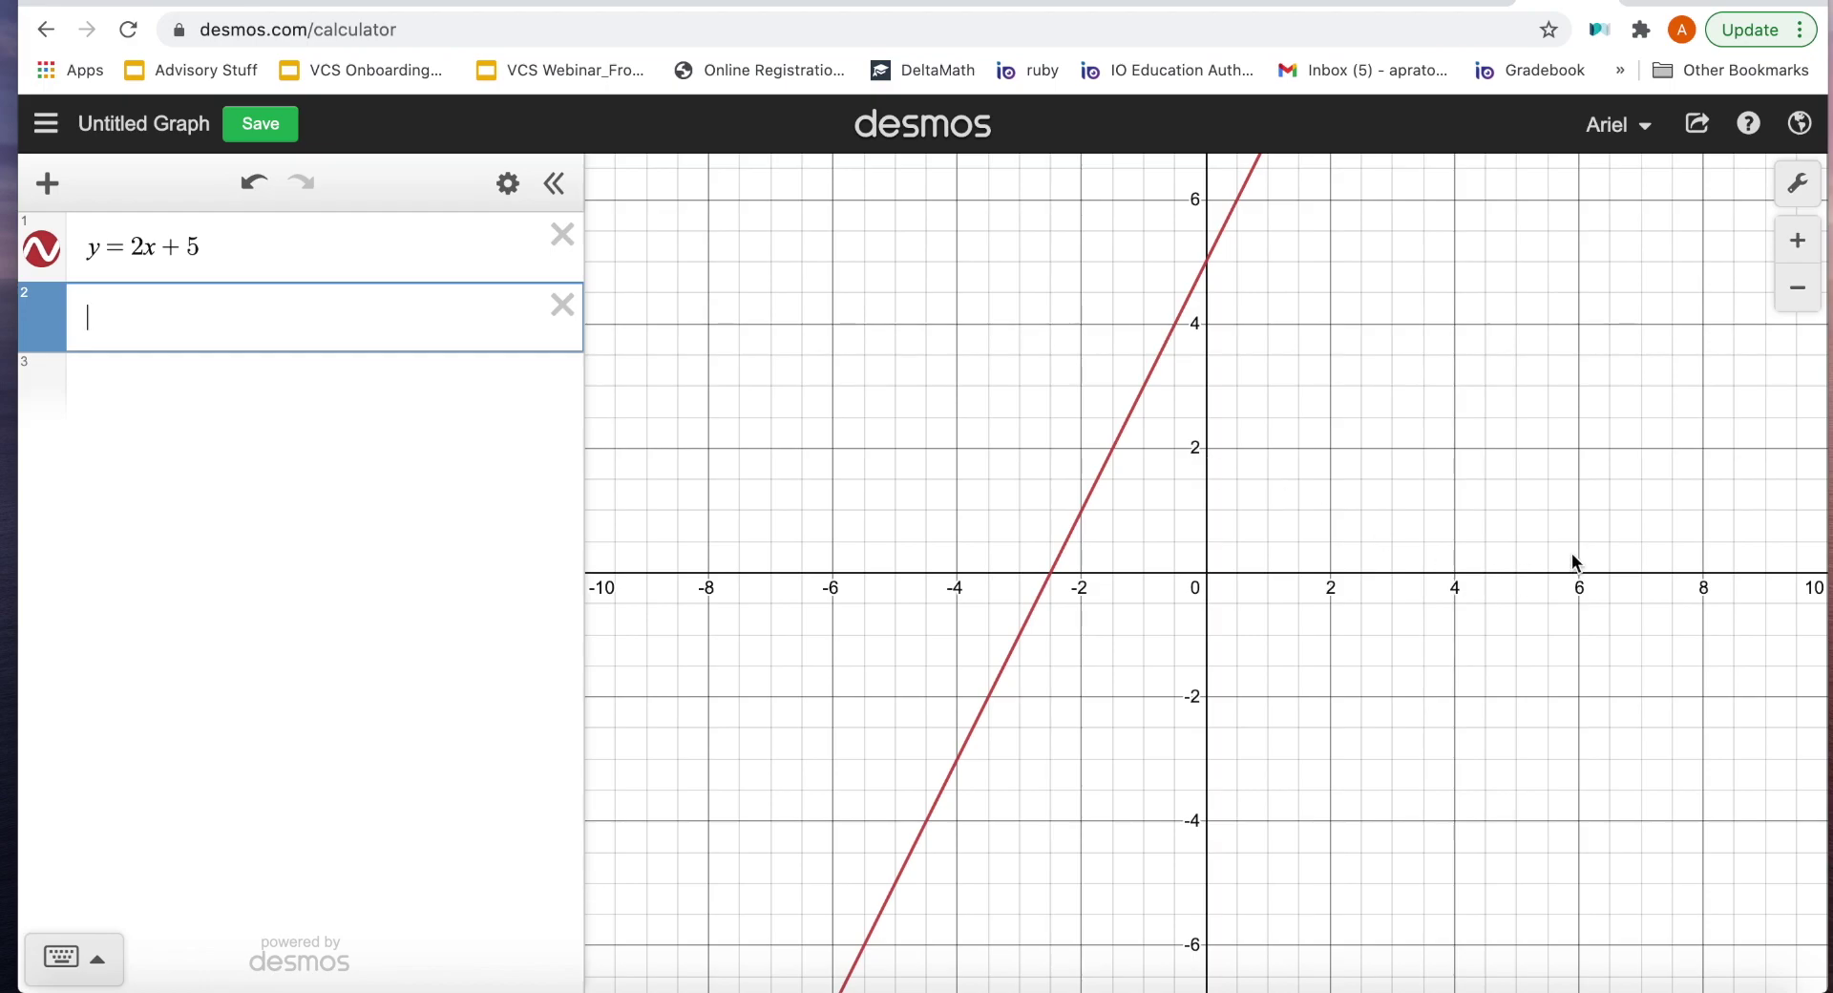
Step: Examine the line y = 2x + 5 along its length and around its axis intercepts at different scales
{"action": "left_click_drag", "start_coordinate": [1458, 335], "coordinate": [1354, 706]}
{"action": "left_click_drag", "start_coordinate": [1368, 350], "coordinate": [1368, 387]}
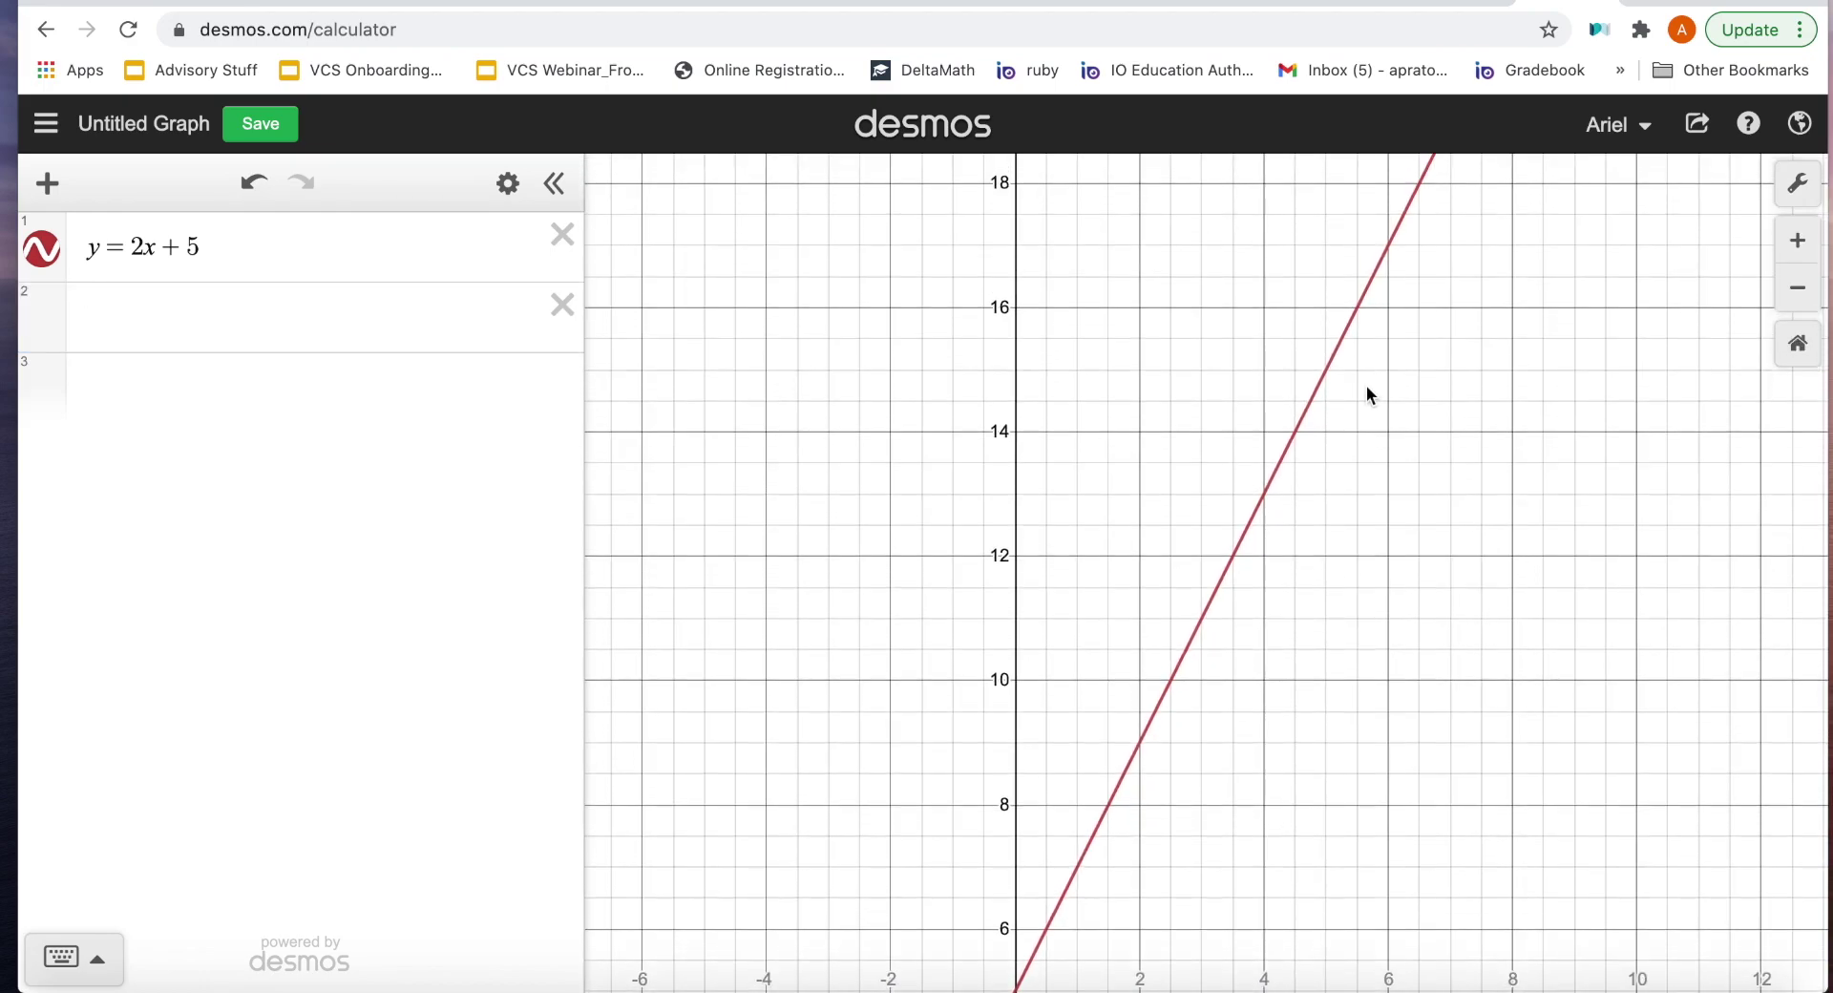
{"action": "left_click_drag", "start_coordinate": [1388, 249], "coordinate": [1391, 246]}
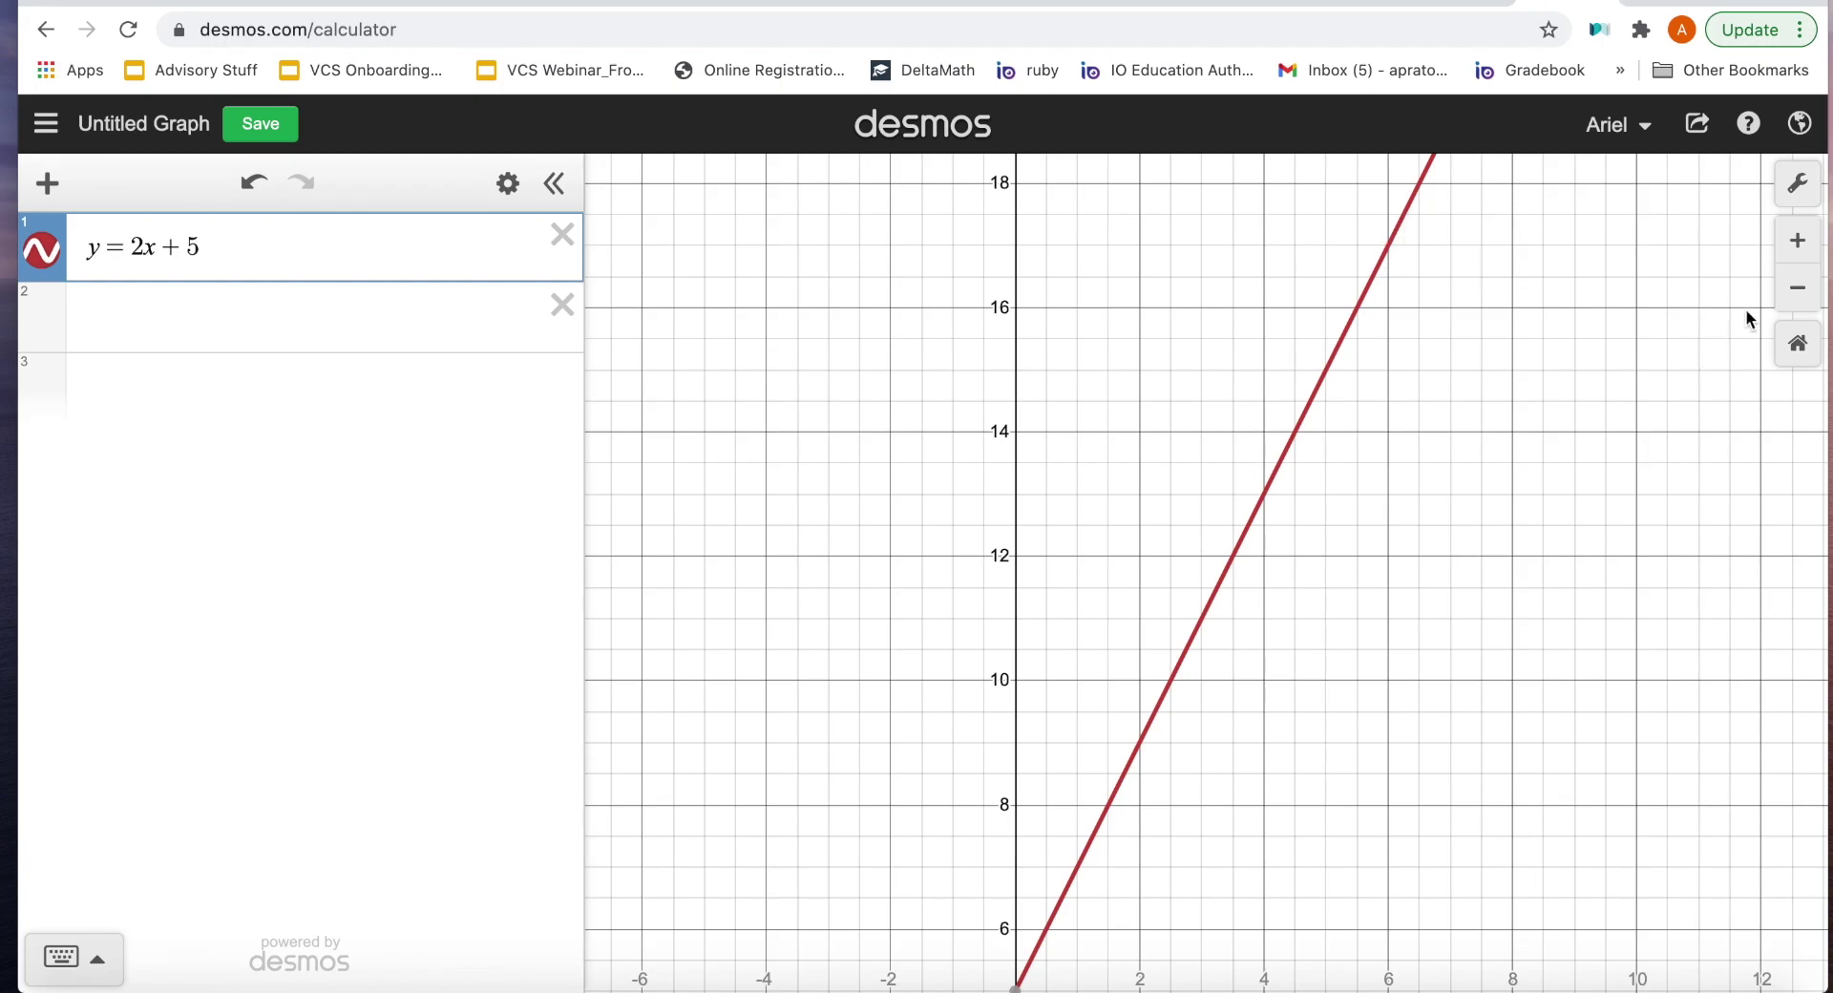
{"action": "left_click", "coordinate": [1793, 290]}
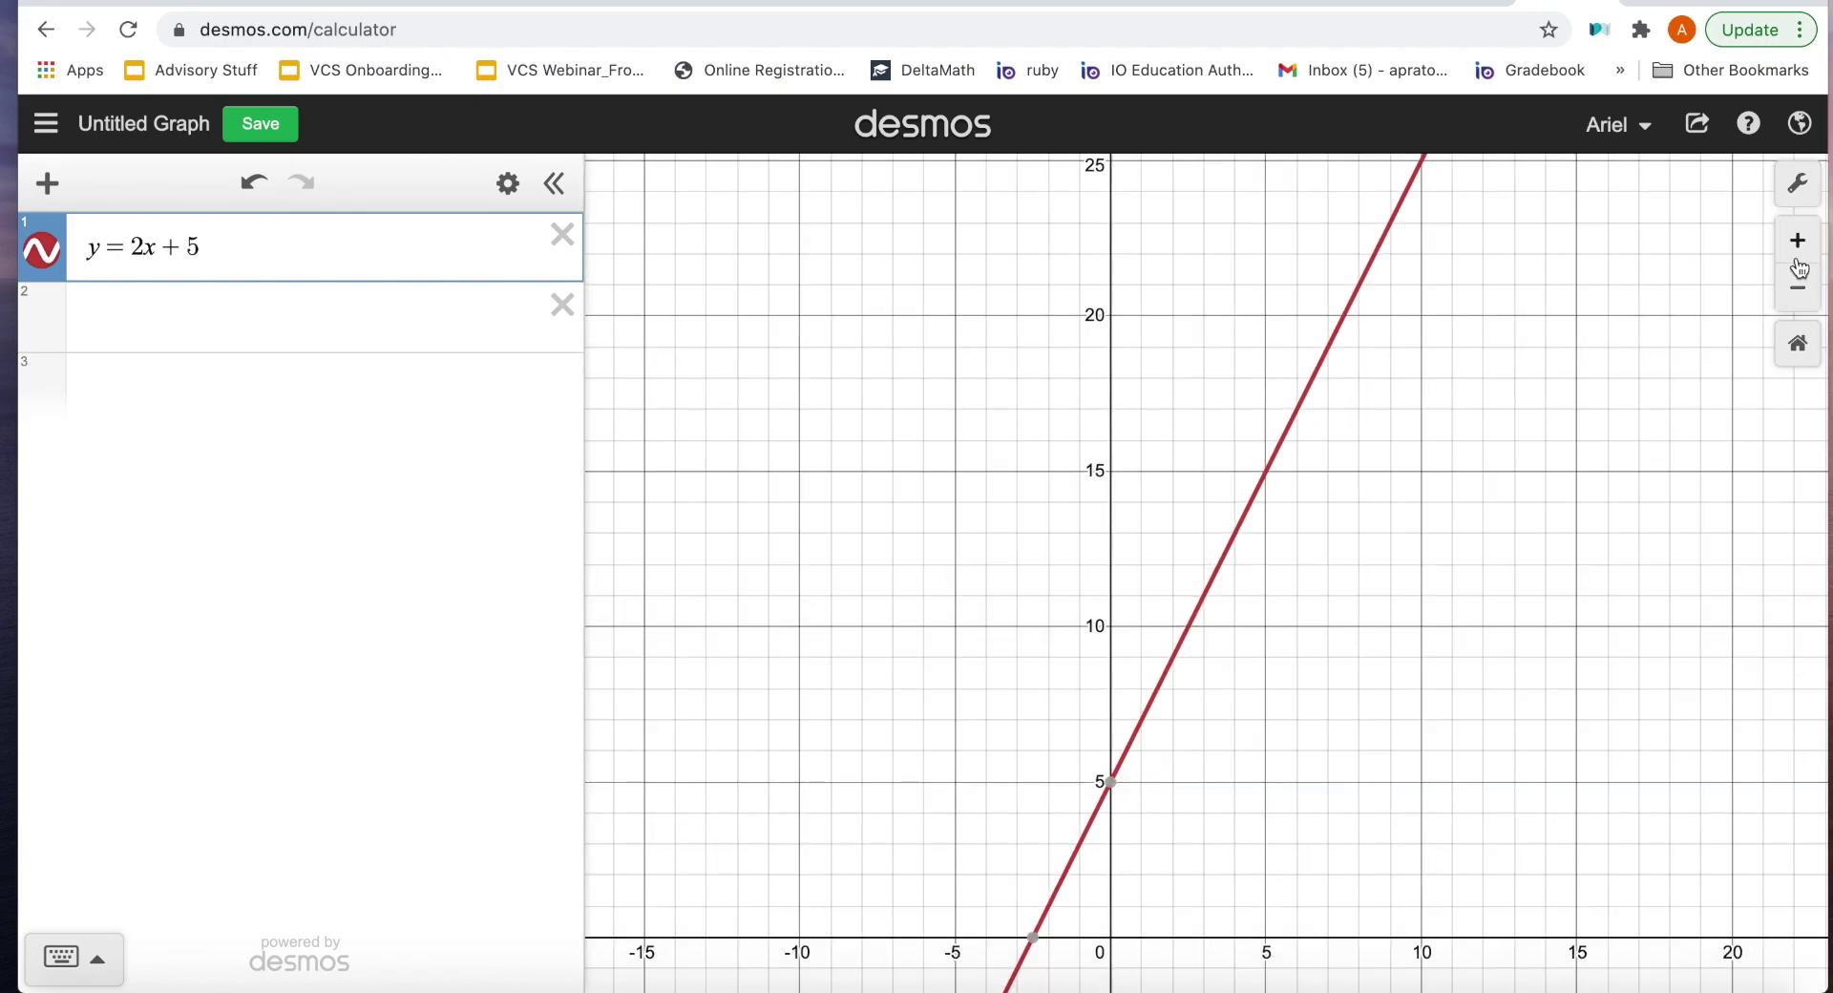
{"action": "left_click", "coordinate": [1797, 240]}
{"action": "left_click", "coordinate": [1795, 290]}
{"action": "scroll", "coordinate": [1516, 485], "scroll_direction": "down", "scroll_amount": 3}
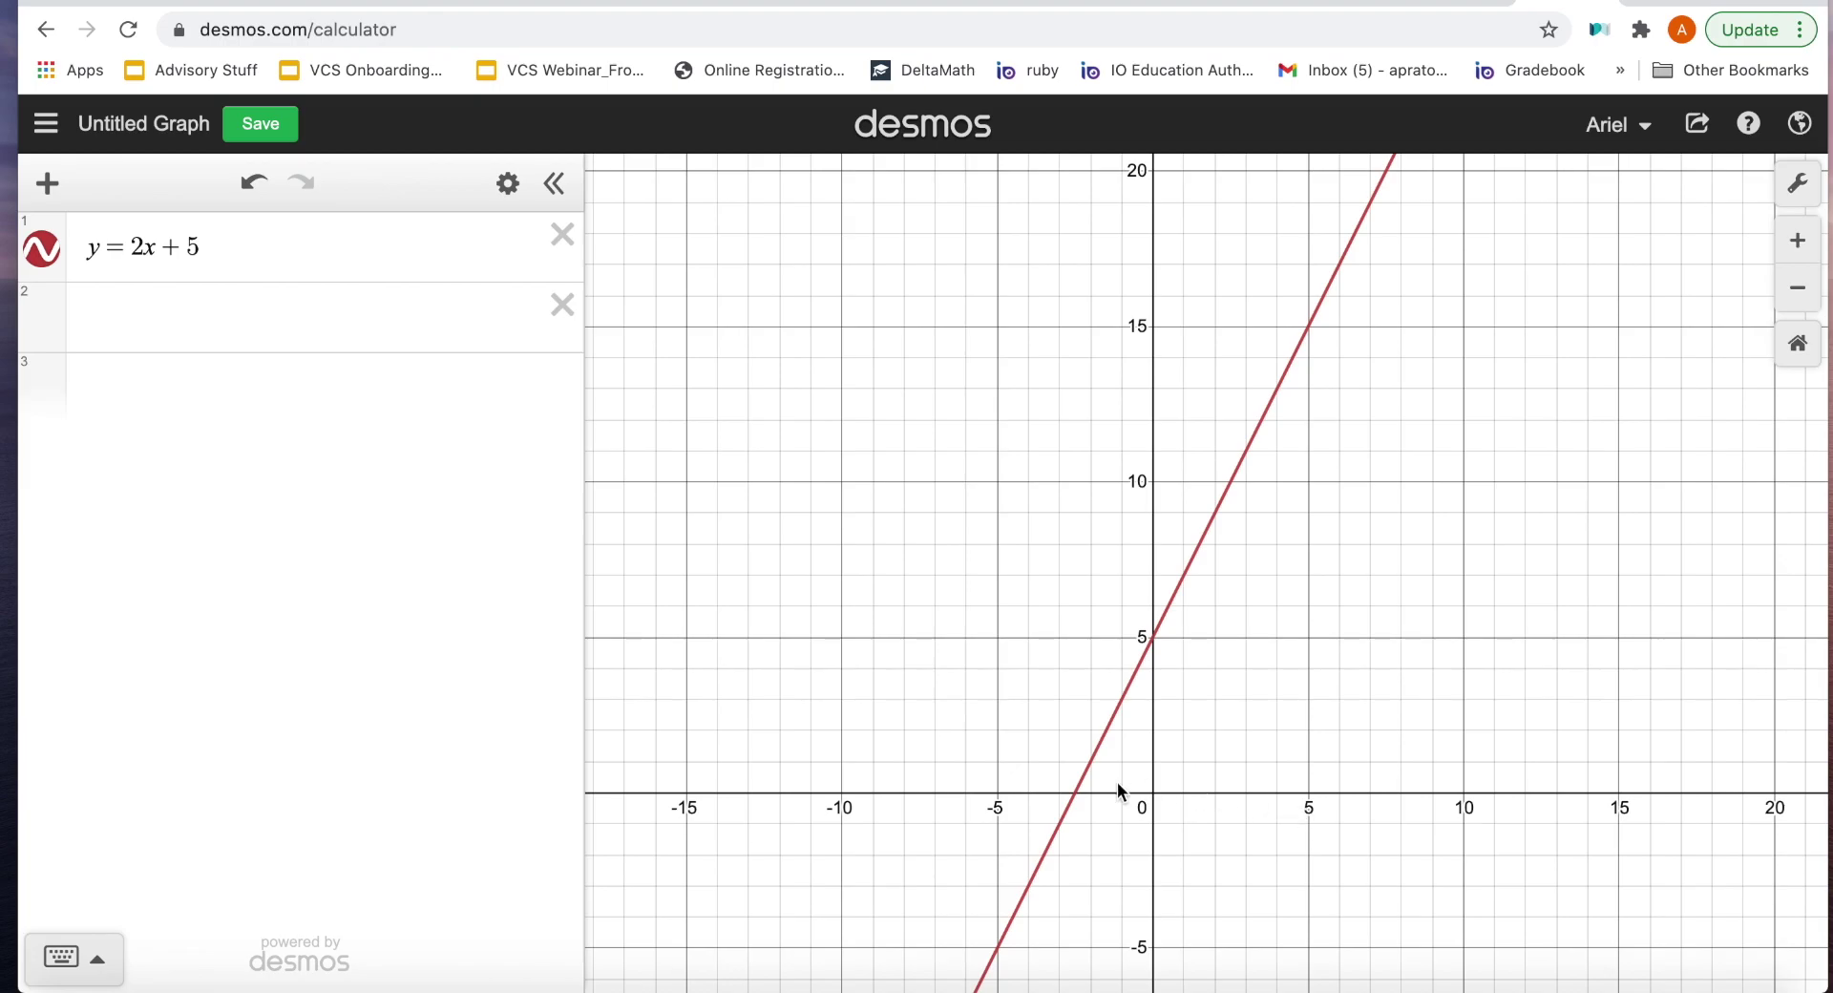
{"action": "left_click", "coordinate": [1797, 287]}
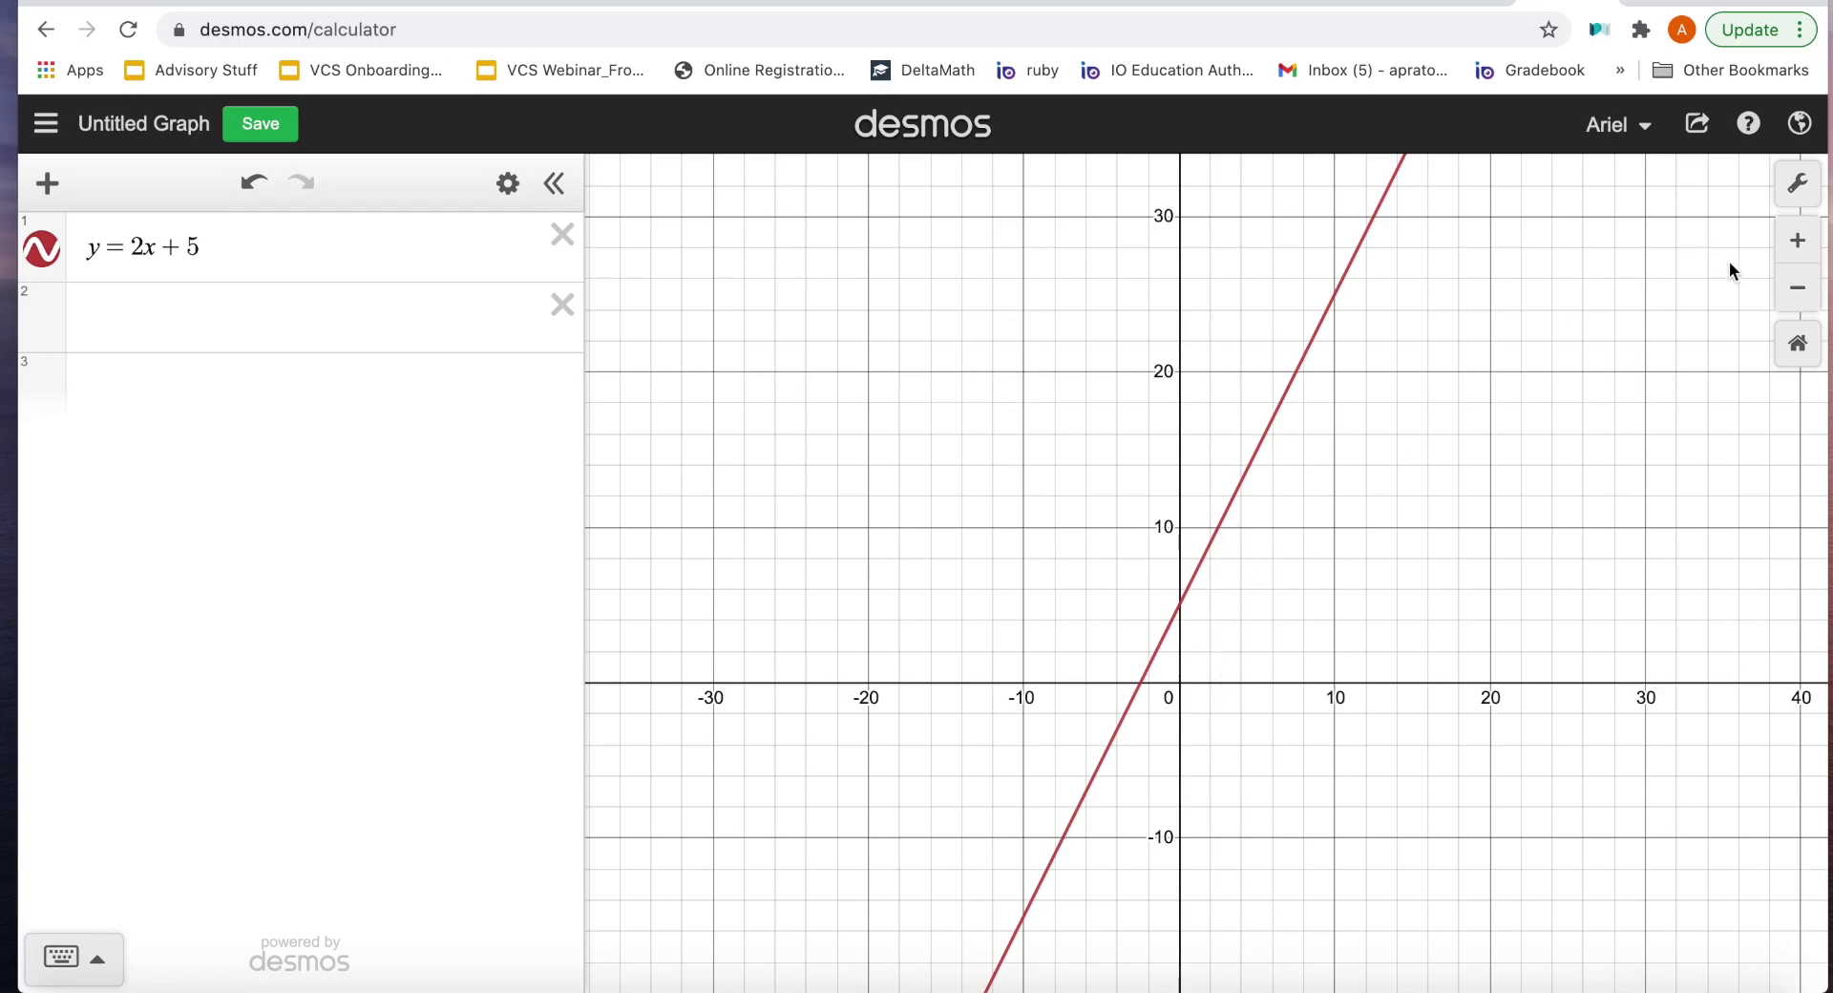
{"action": "left_click", "coordinate": [1797, 240]}
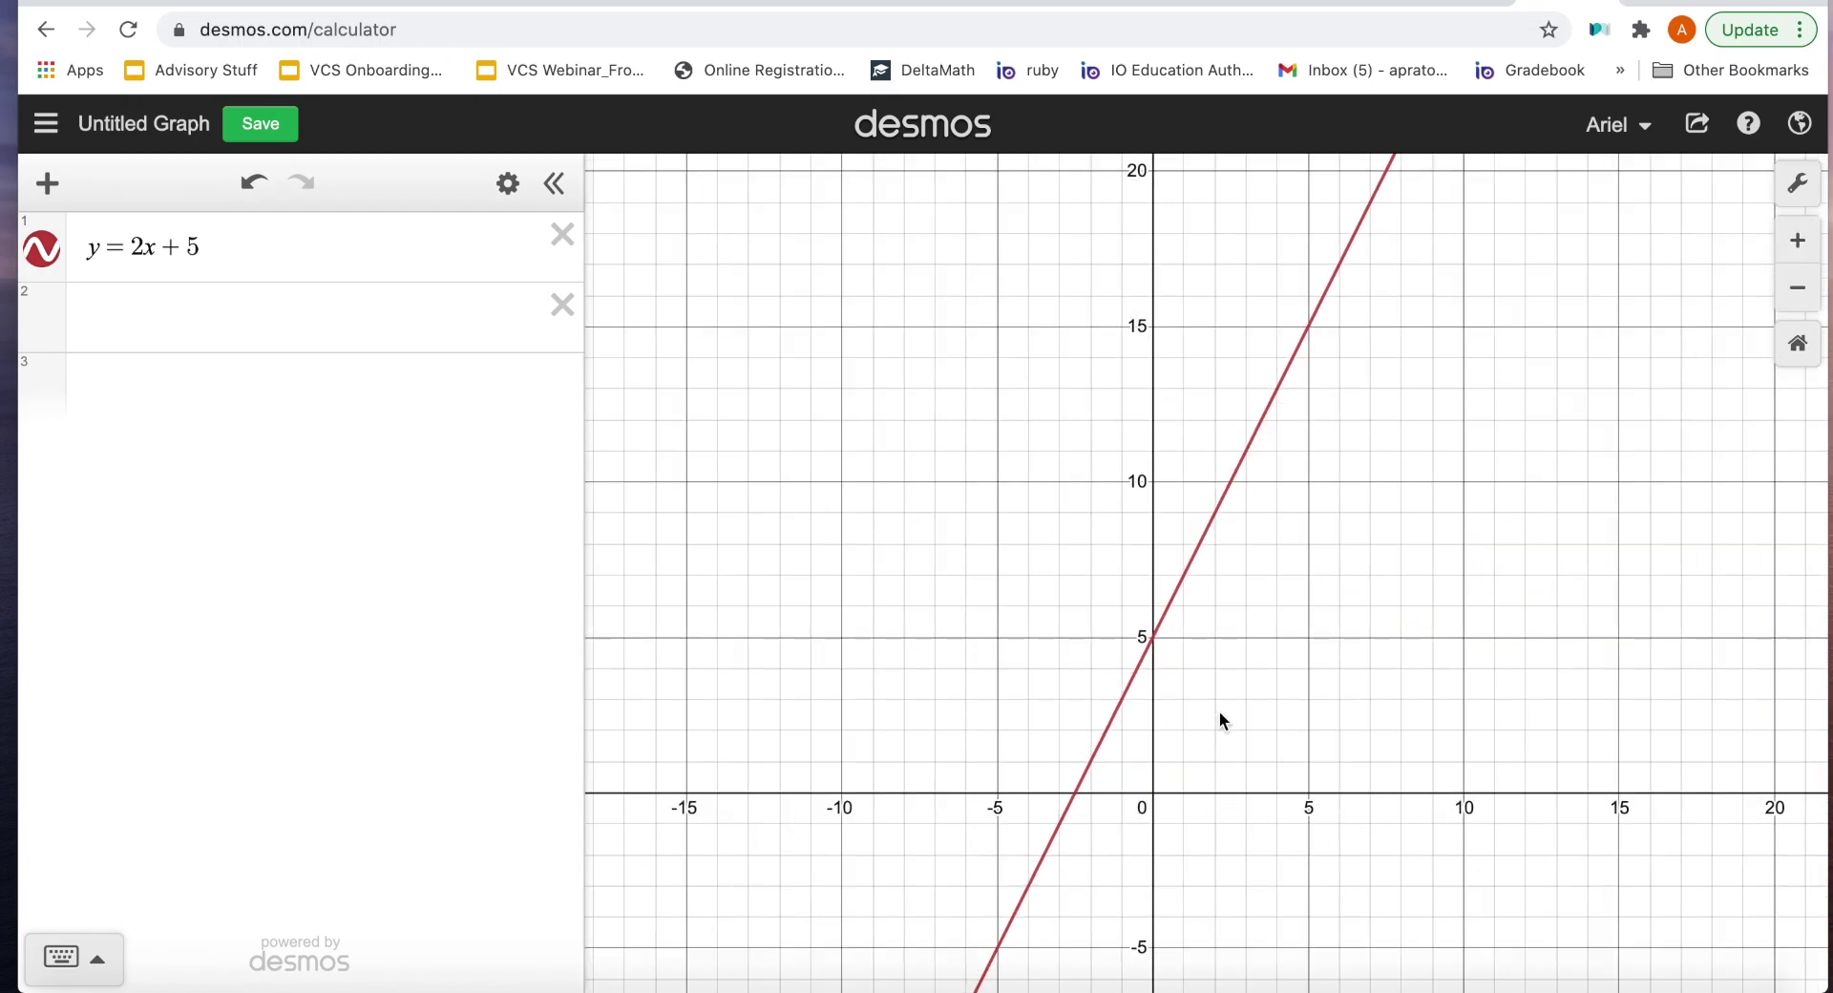
Step: Recolor the line y = 2x + 5 blue
{"action": "left_click", "coordinate": [1248, 458]}
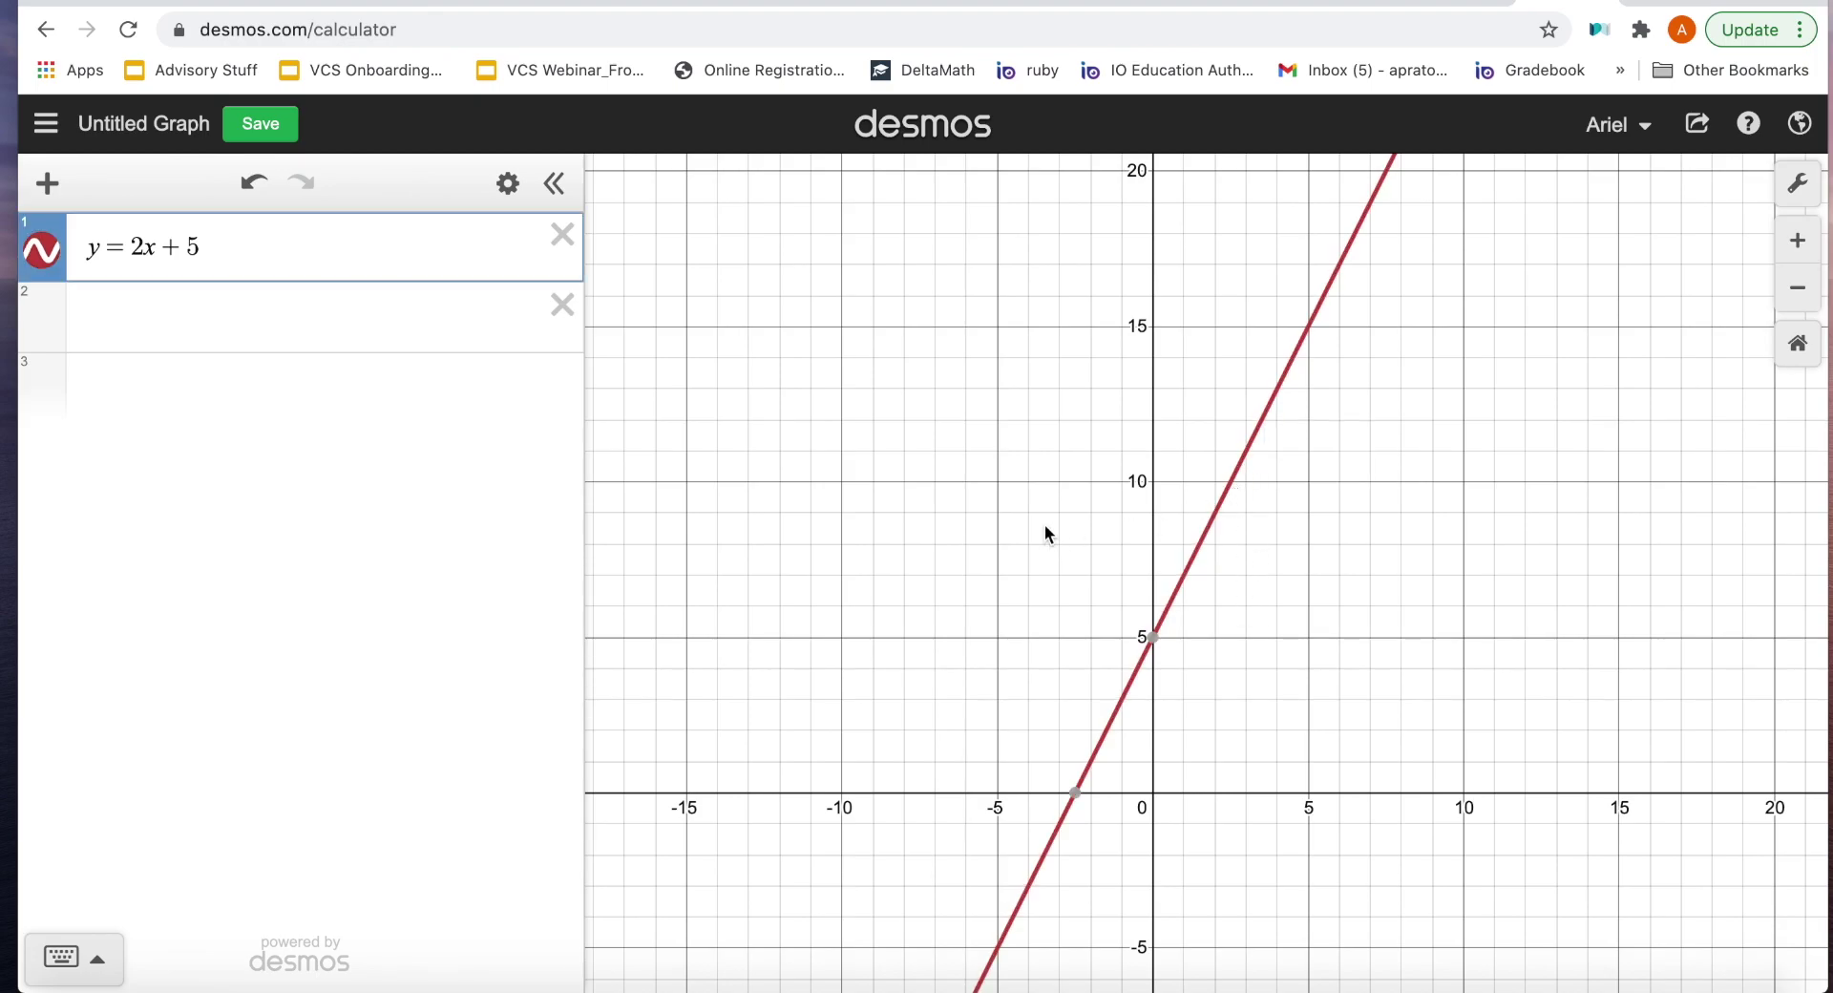
{"action": "left_click", "coordinate": [35, 265]}
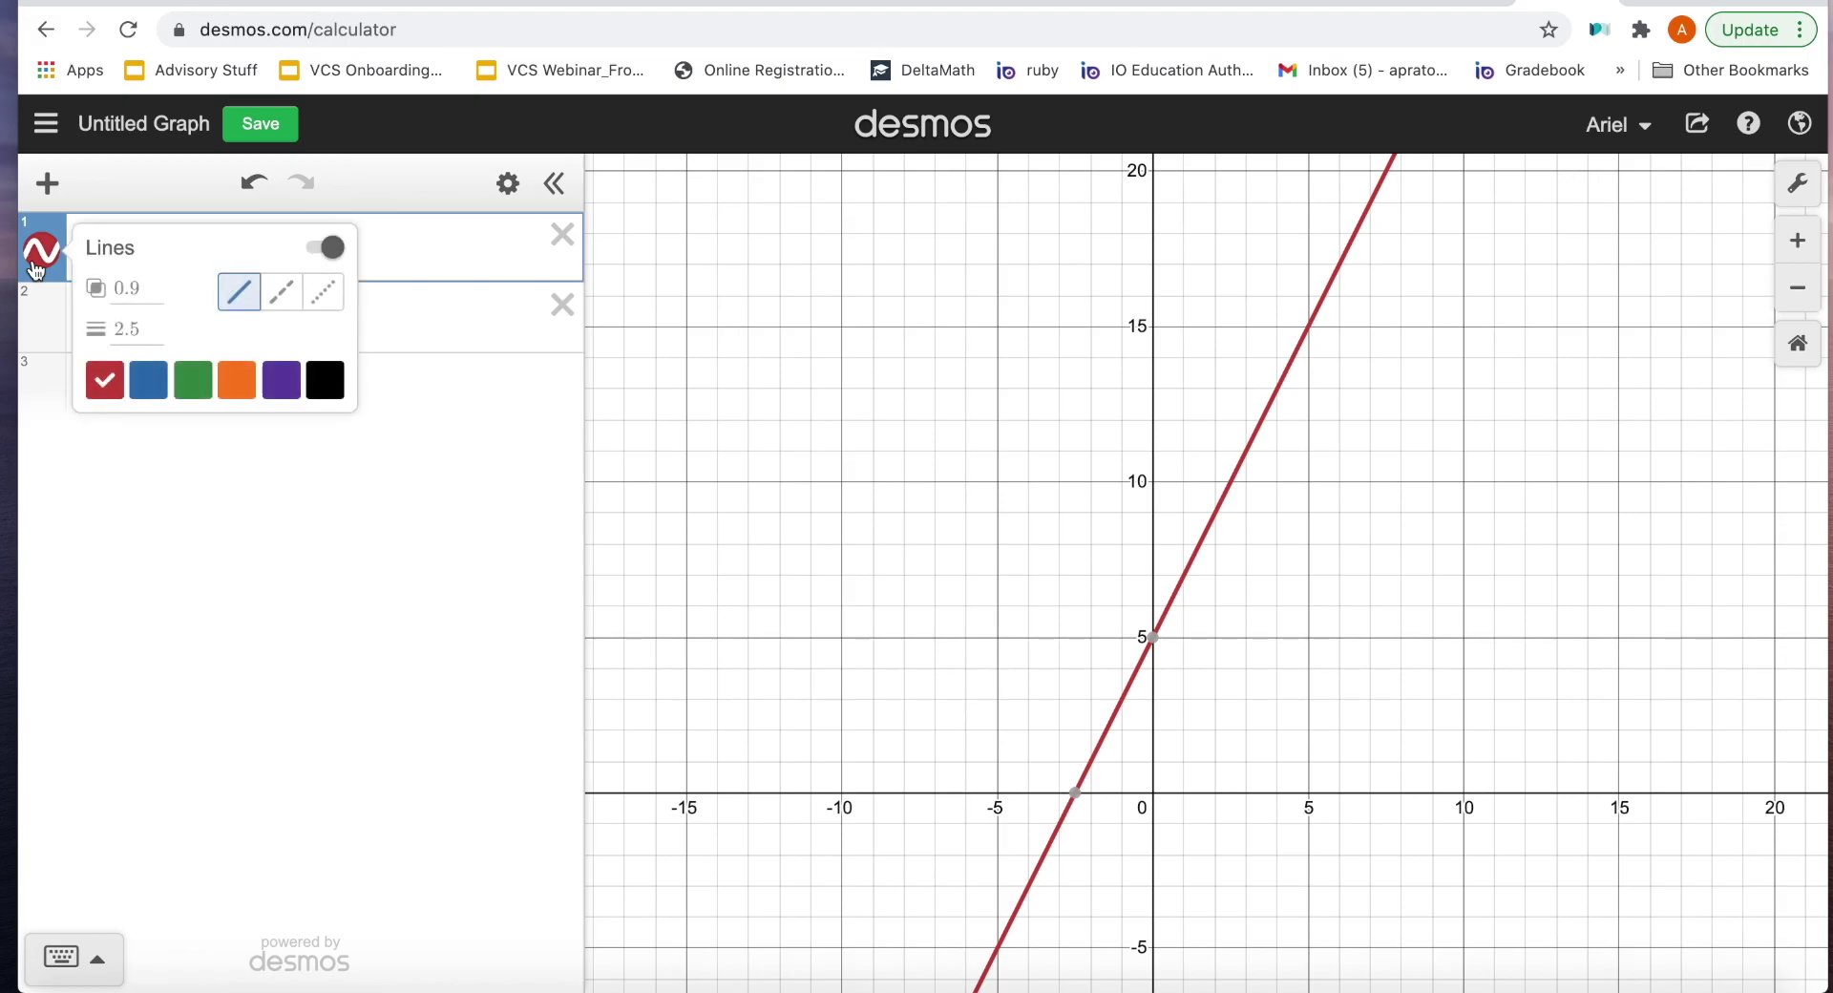
{"action": "left_click", "coordinate": [148, 379]}
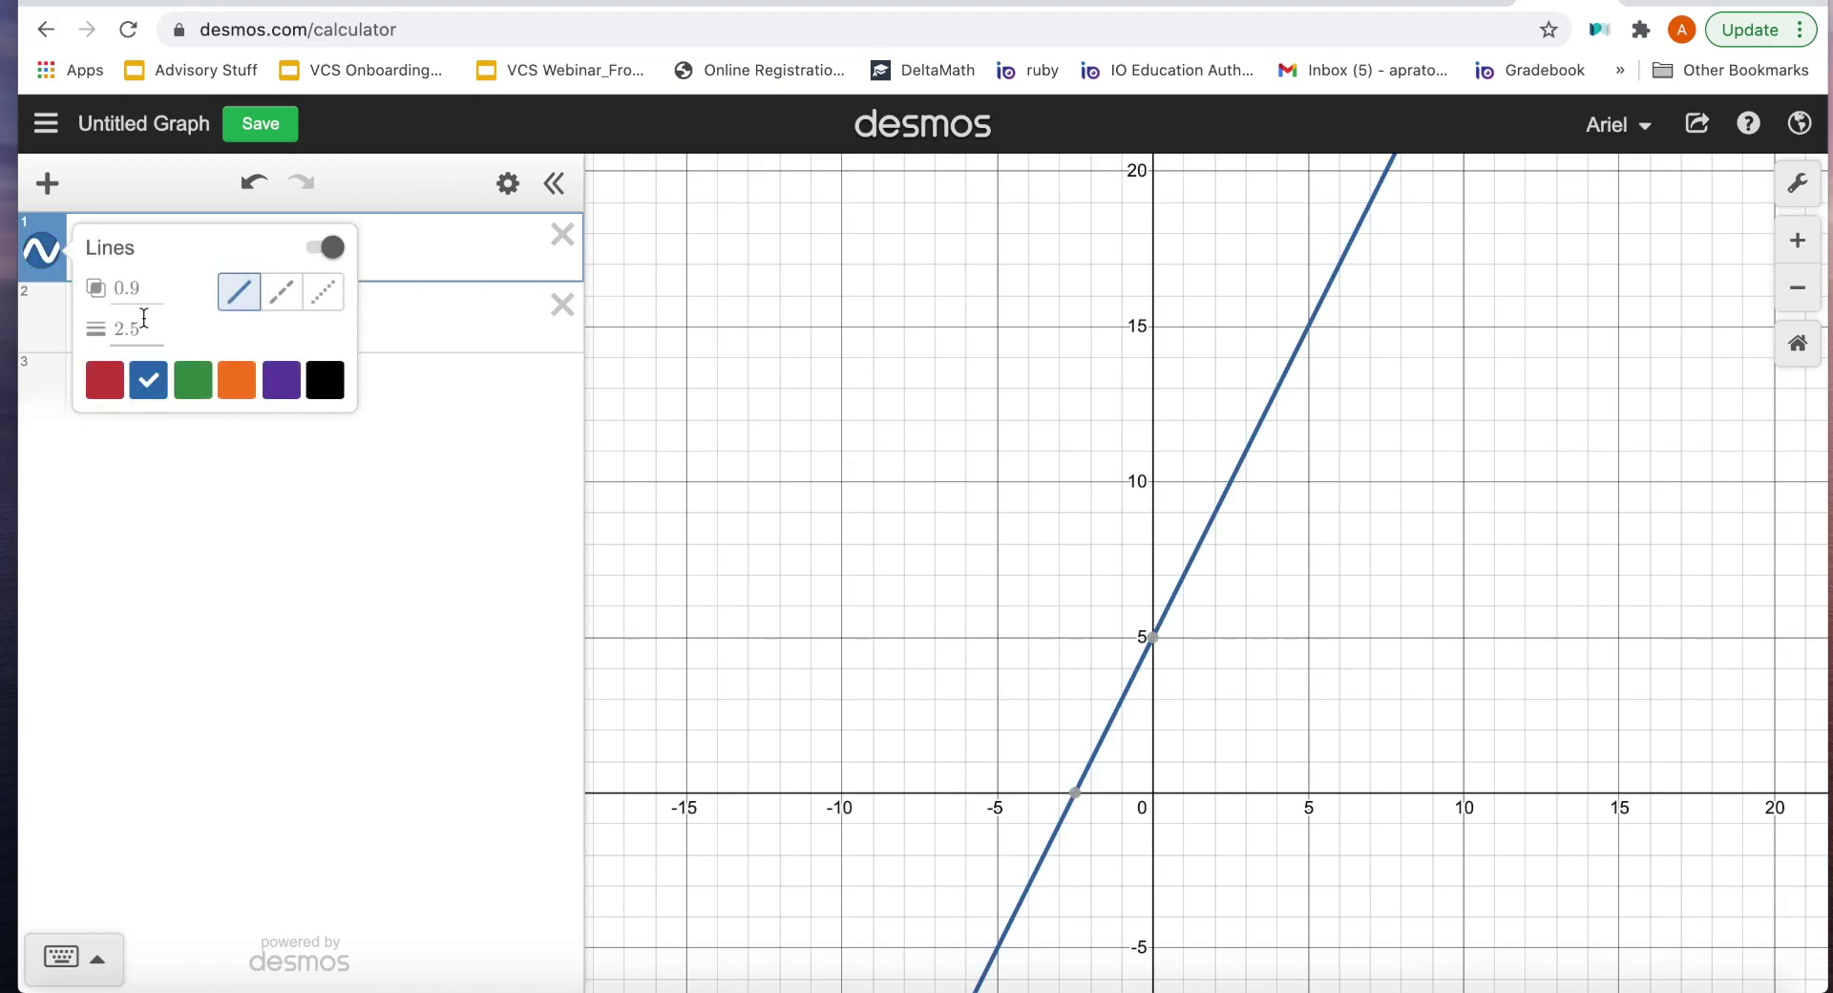
Step: Try the dashed and dotted styles on the blue line, and set it back to solid
{"action": "left_click", "coordinate": [279, 292]}
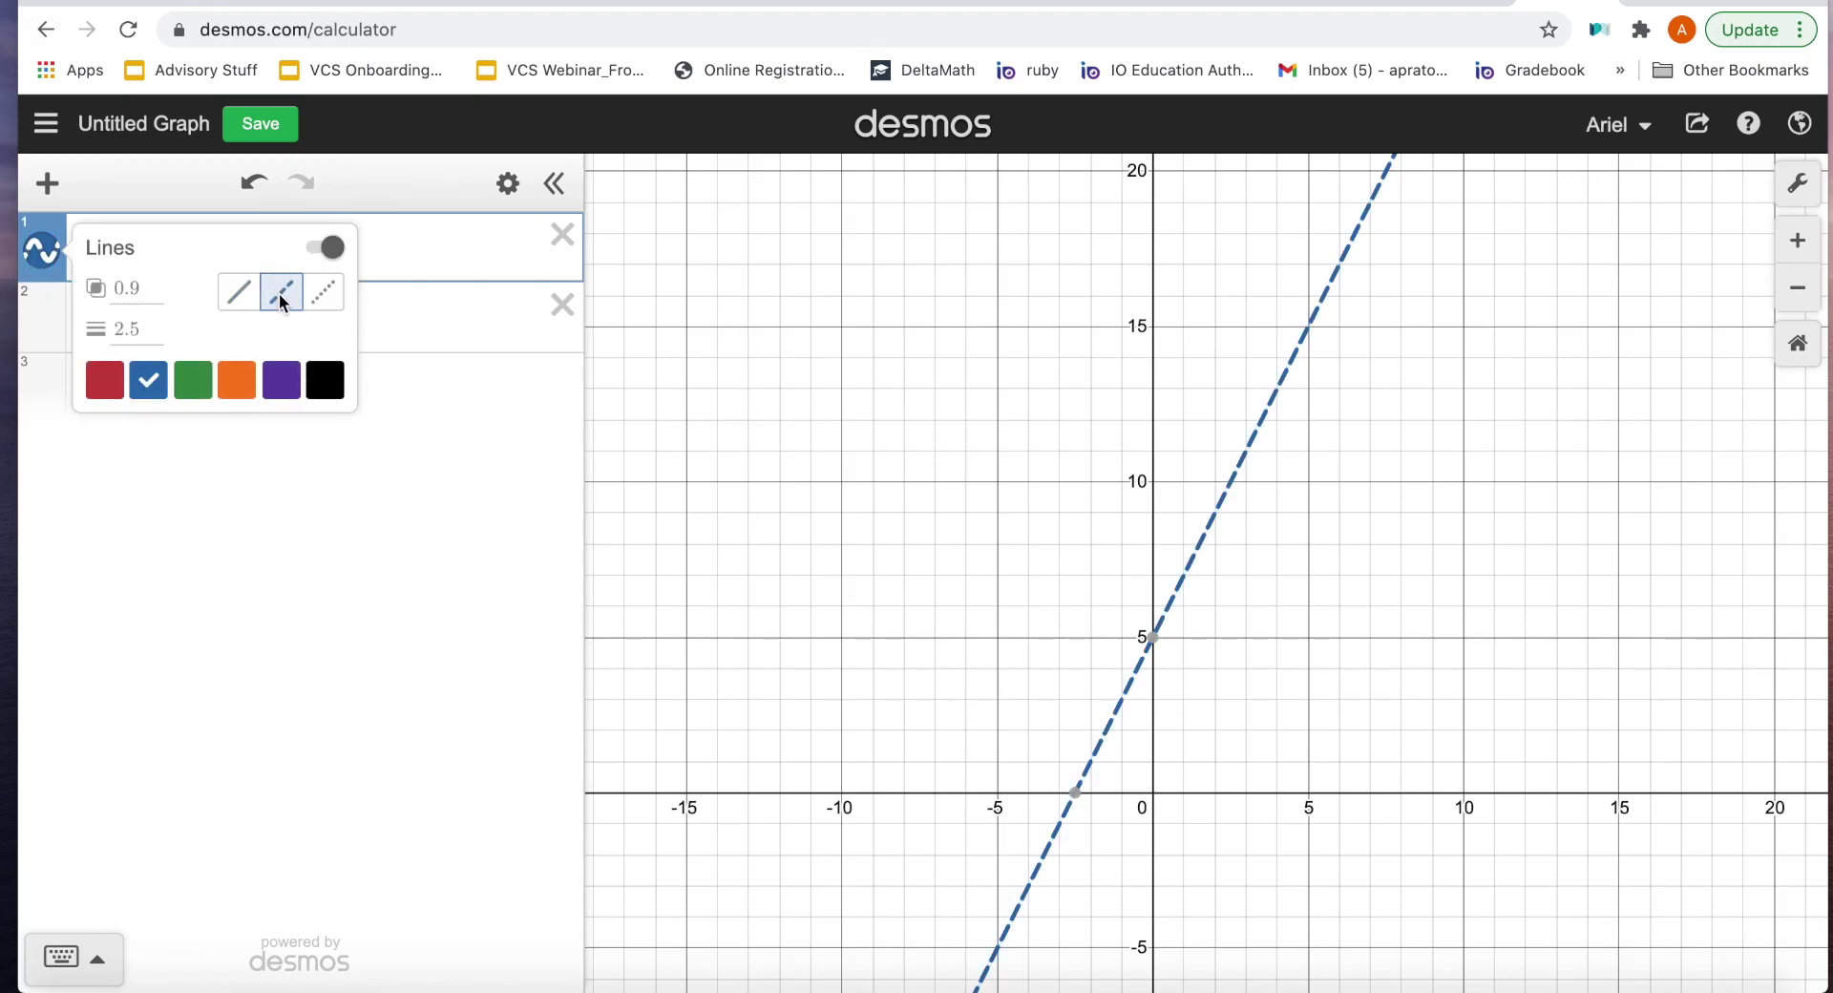
{"action": "left_click", "coordinate": [315, 296]}
{"action": "left_click", "coordinate": [248, 296]}
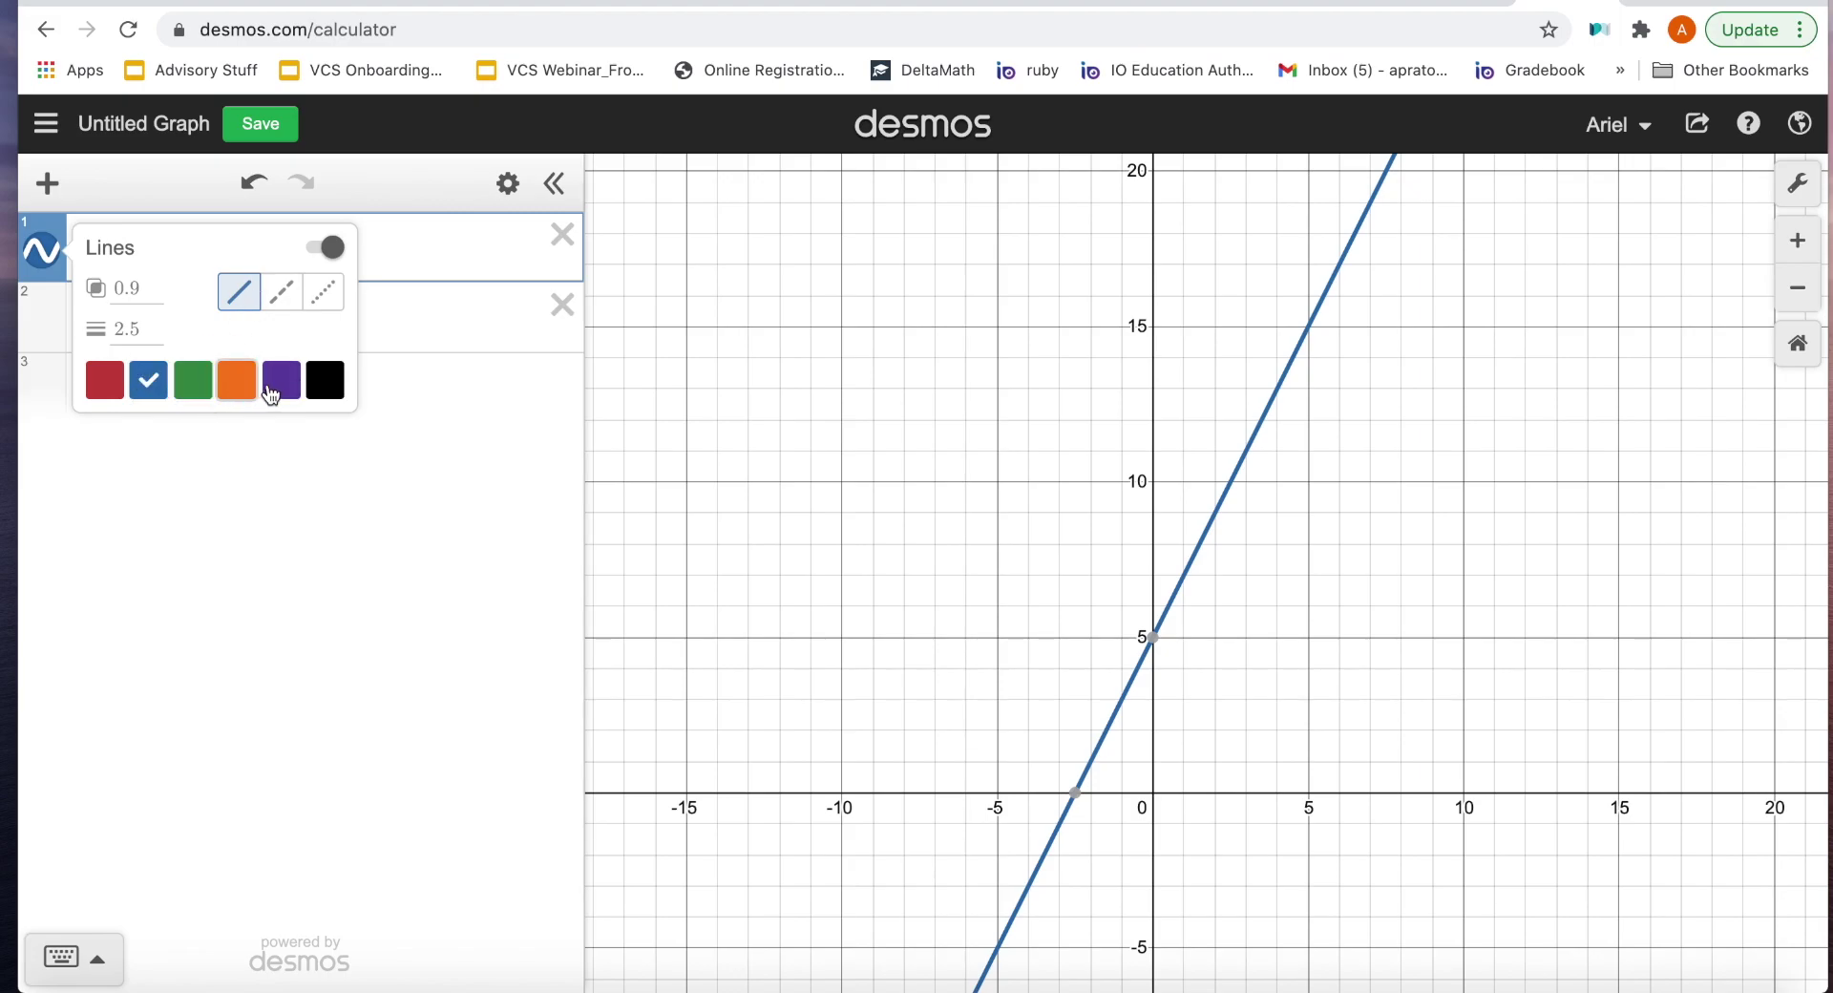
{"action": "left_click", "coordinate": [204, 485]}
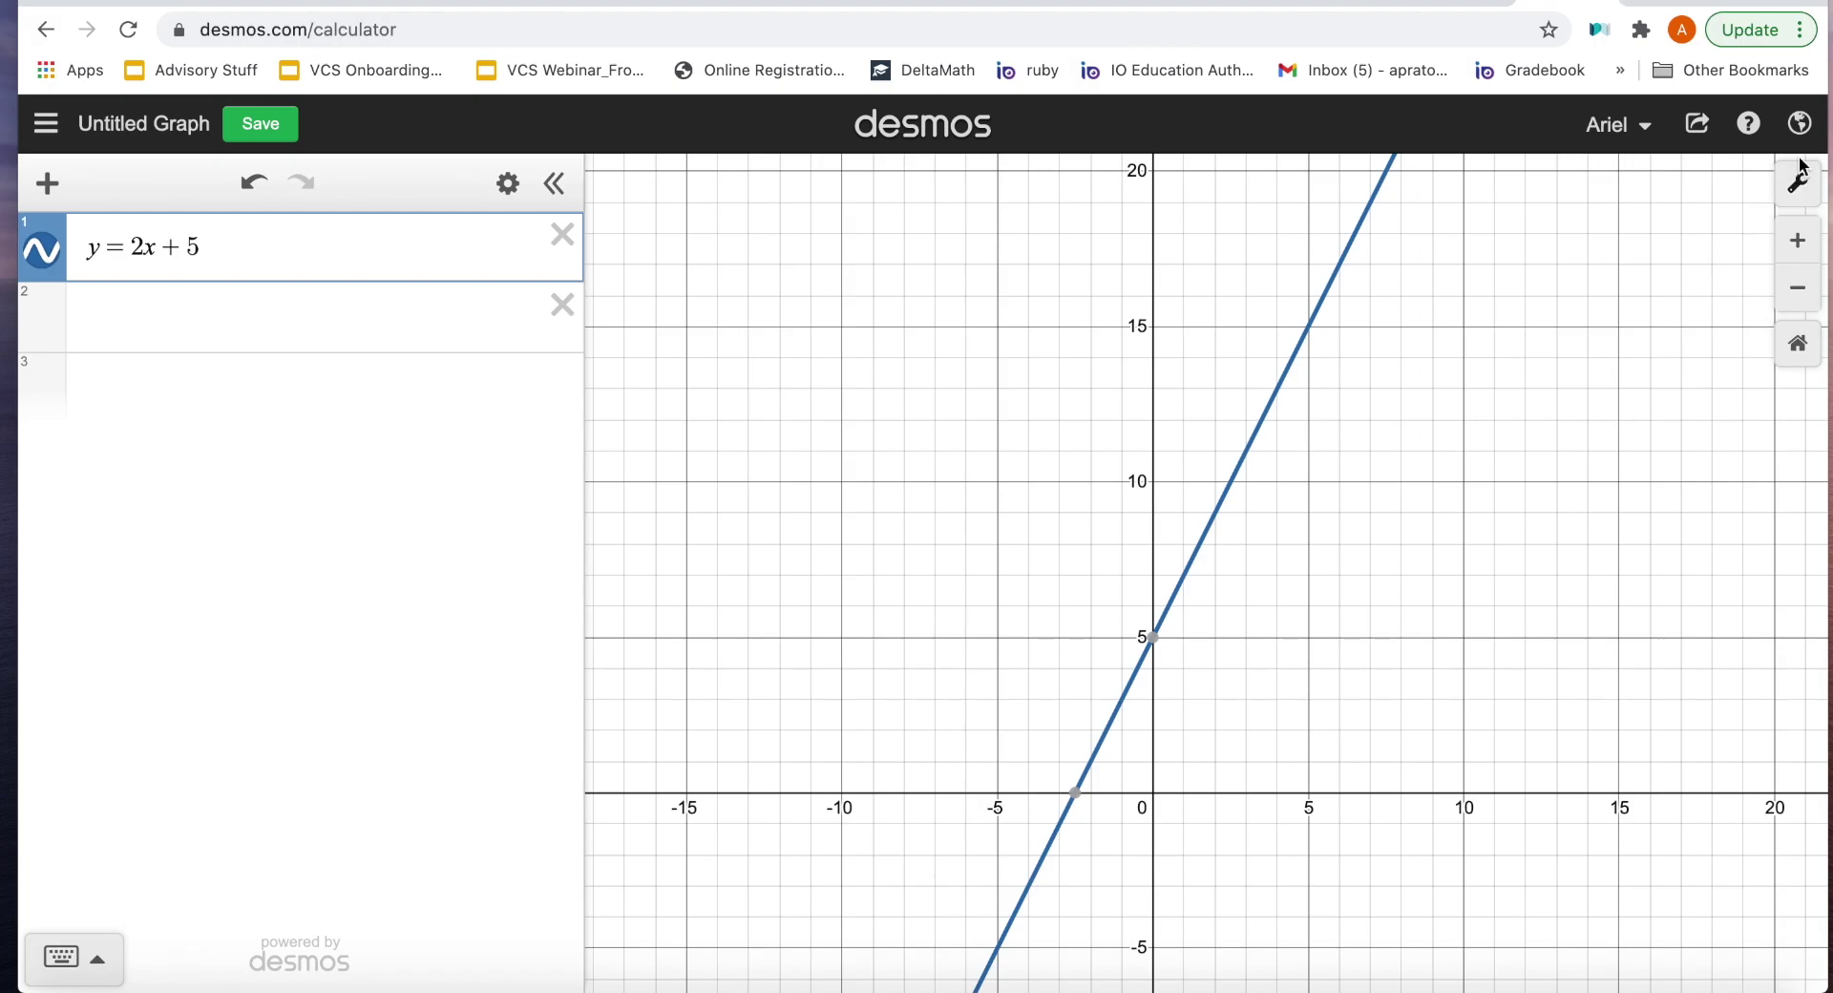
Step: Set the graph's x-axis range from -1 to 10
{"action": "left_click", "coordinate": [1796, 189]}
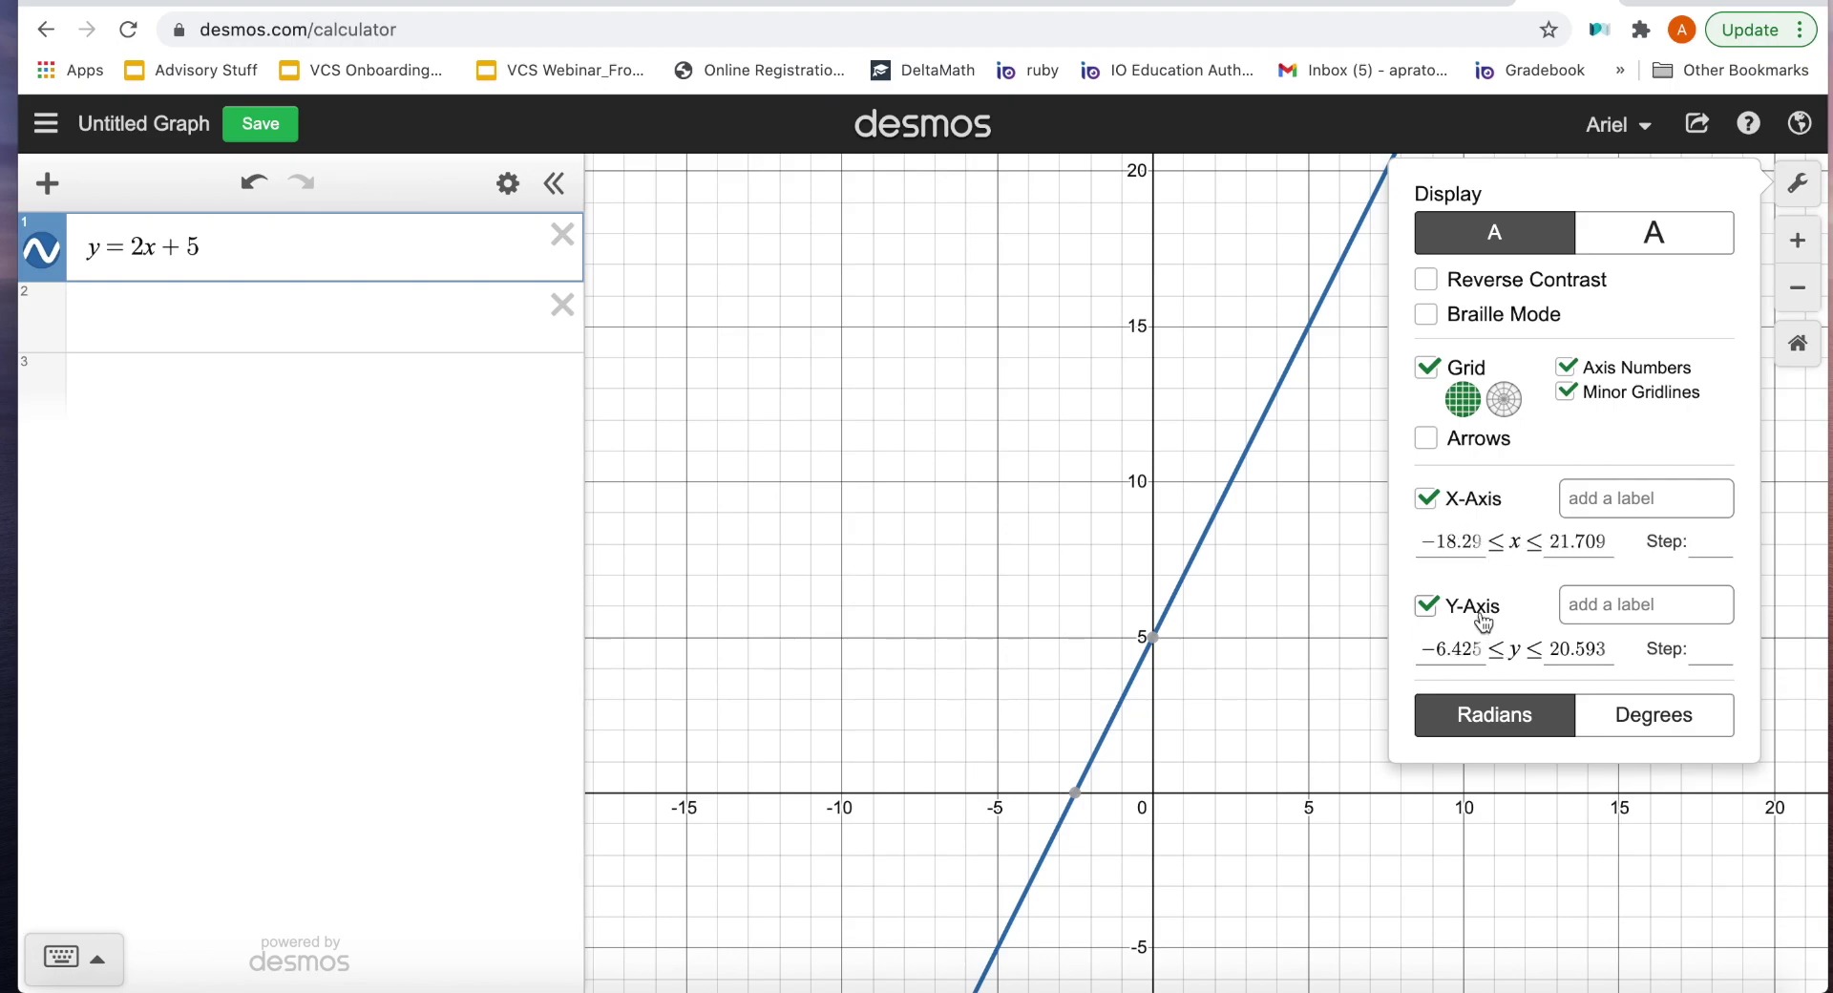
{"action": "left_click_drag", "start_coordinate": [1477, 540], "coordinate": [1344, 539]}
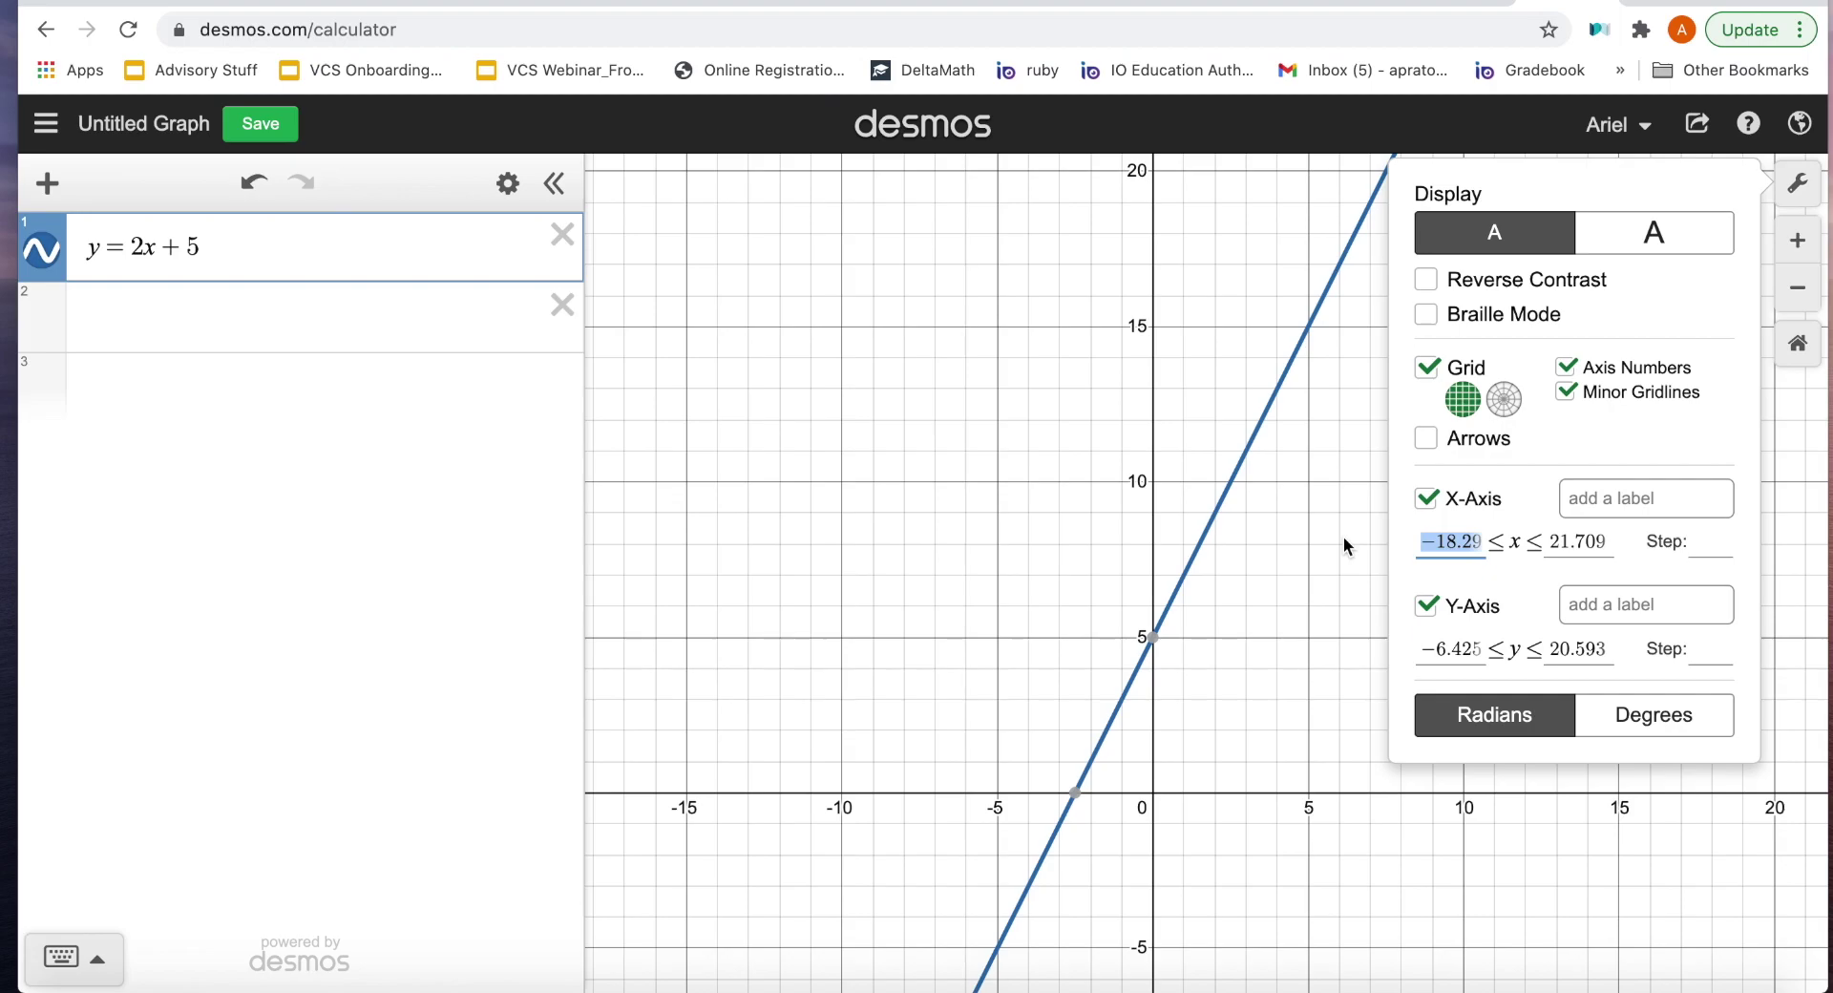
{"action": "type", "text": "1"}
{"action": "key", "text": "BackSpace"}
{"action": "type", "text": "-1"}
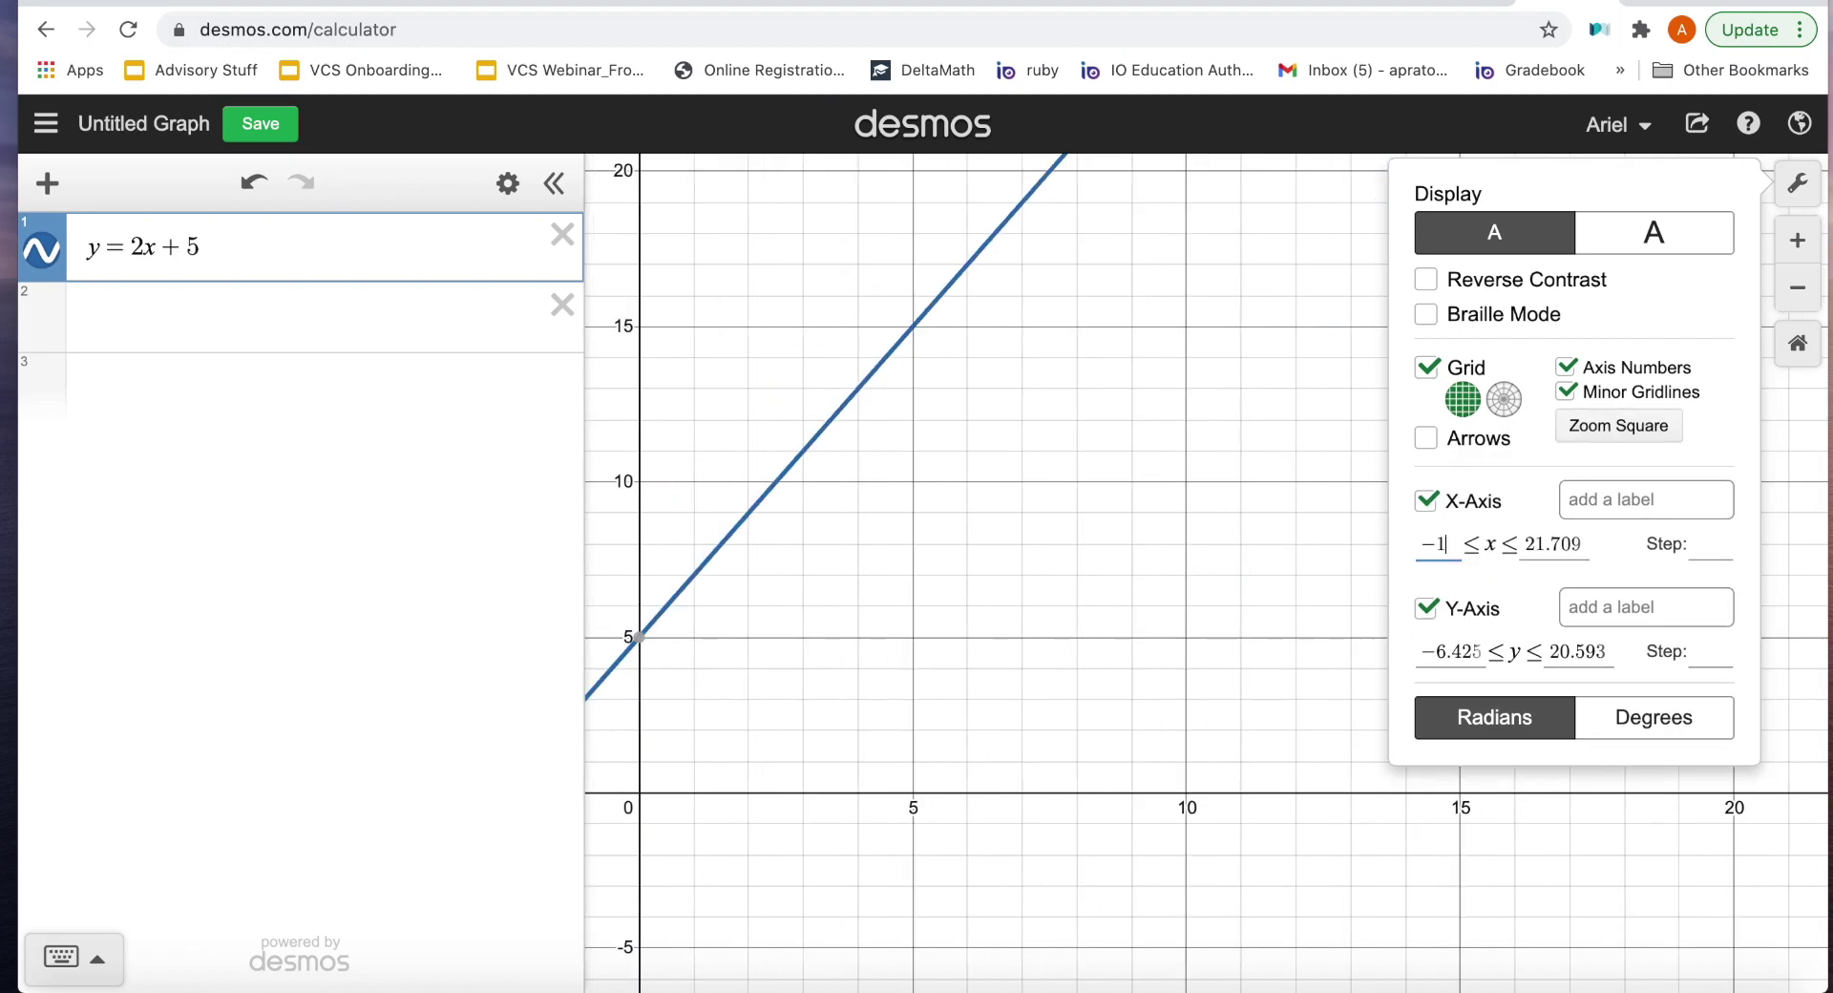
{"action": "key", "text": "Tab"}
{"action": "type", "text": "10"}
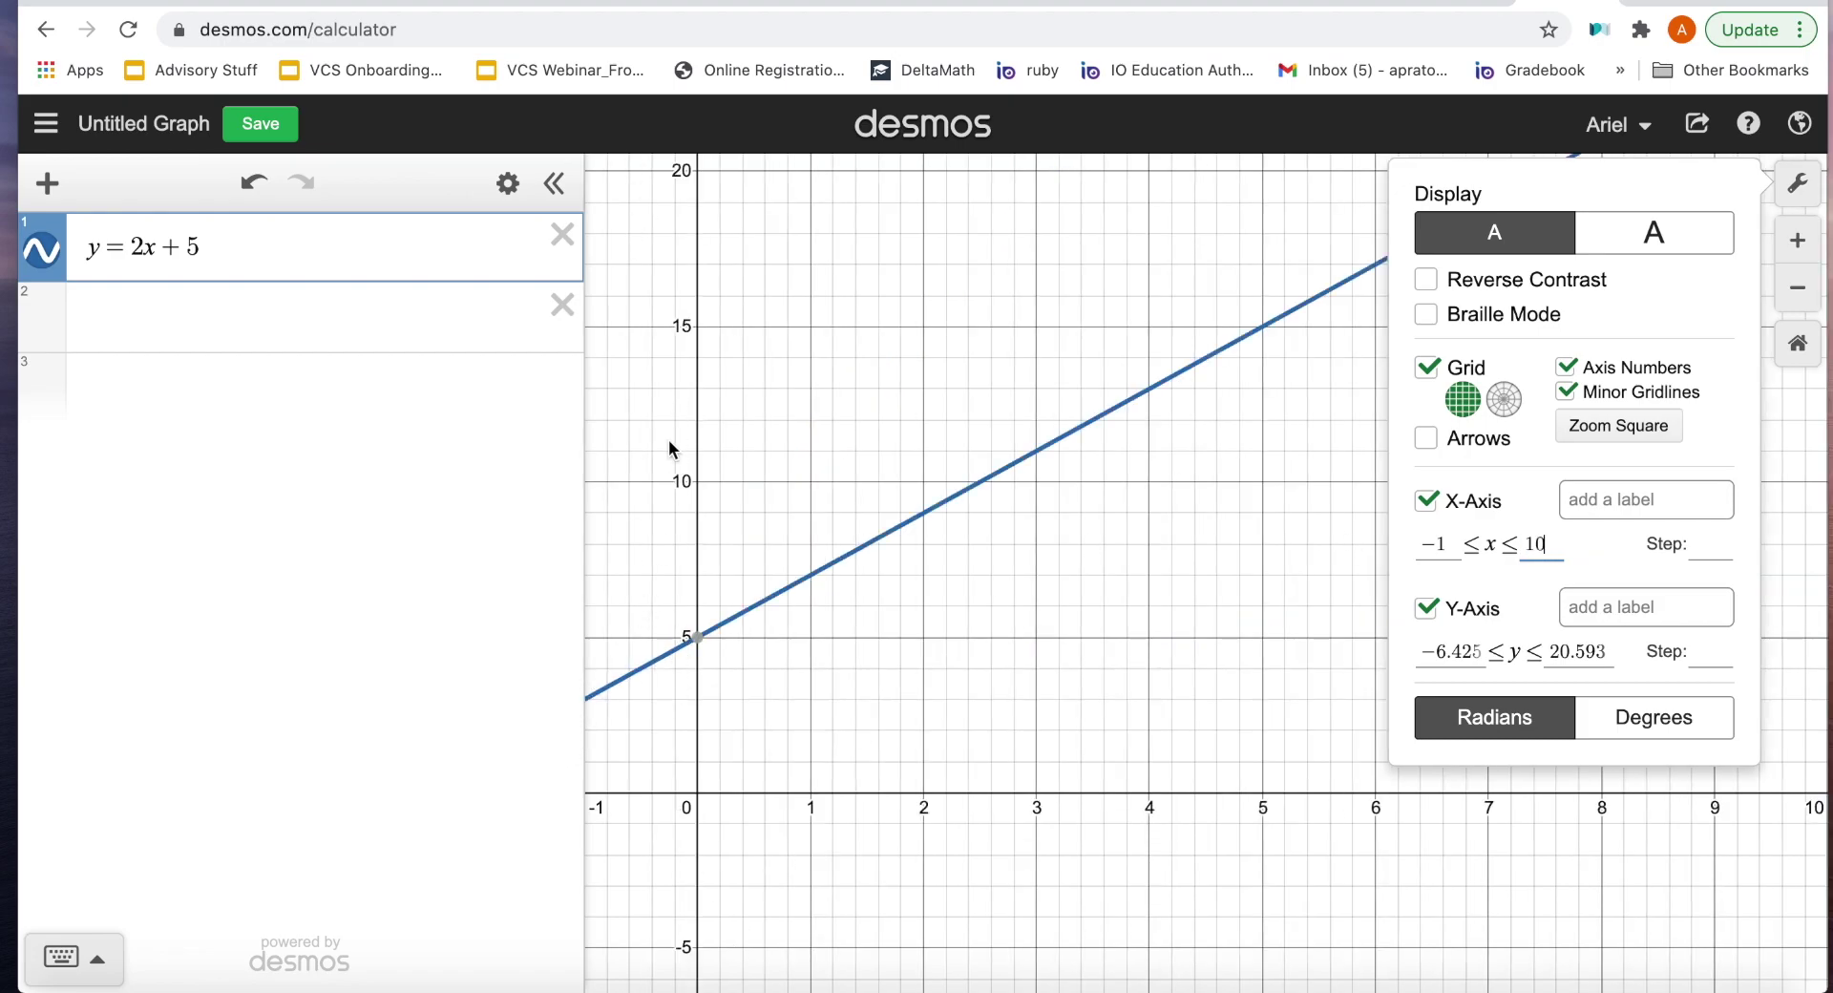
Step: Try 0 as the lower limit of the x-axis, and set it back to -1
{"action": "double_click", "coordinate": [1435, 544]}
{"action": "type", "text": "0"}
{"action": "key", "text": "BackSpace"}
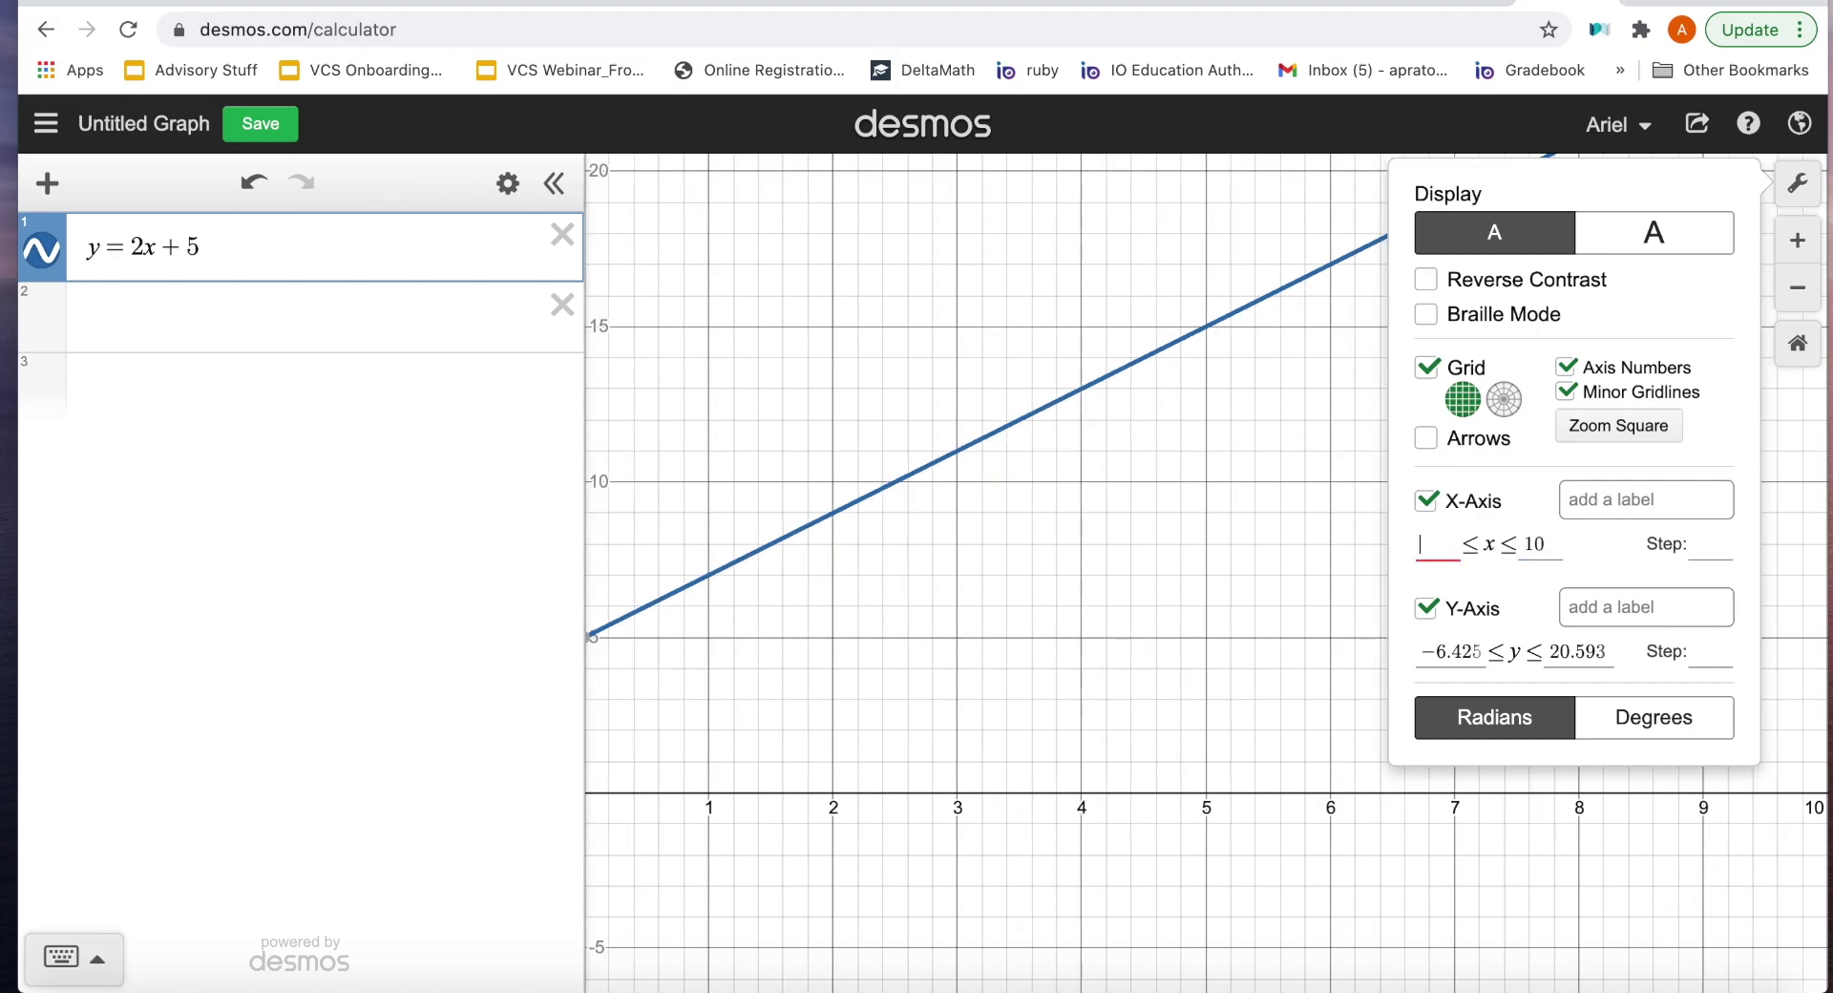
{"action": "type", "text": "-1"}
Step: Set the graph's y-axis range from -1 to 10
{"action": "left_click_drag", "start_coordinate": [1484, 651], "coordinate": [1395, 655]}
{"action": "type", "text": "-1"}
{"action": "key", "text": "Tab"}
{"action": "type", "text": "10"}
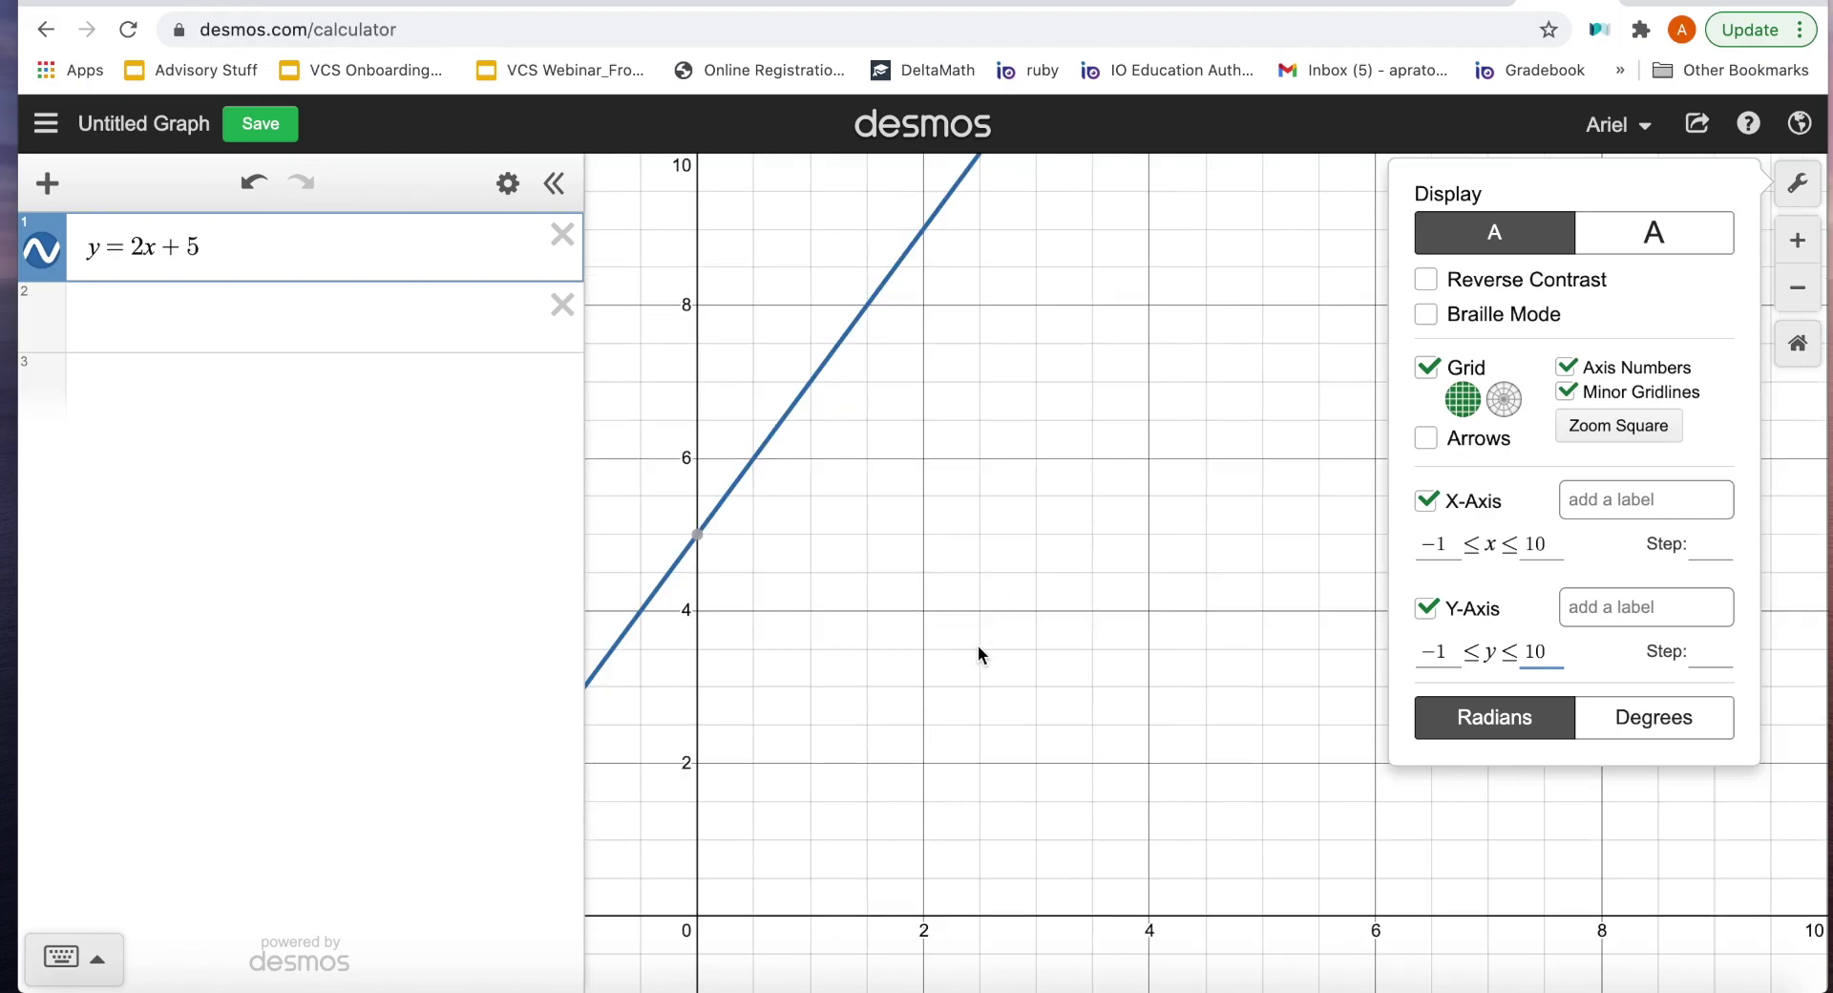
Step: Label the horizontal axis "x-axis" and the vertical axis "y-axis"
{"action": "left_click", "coordinate": [1621, 498]}
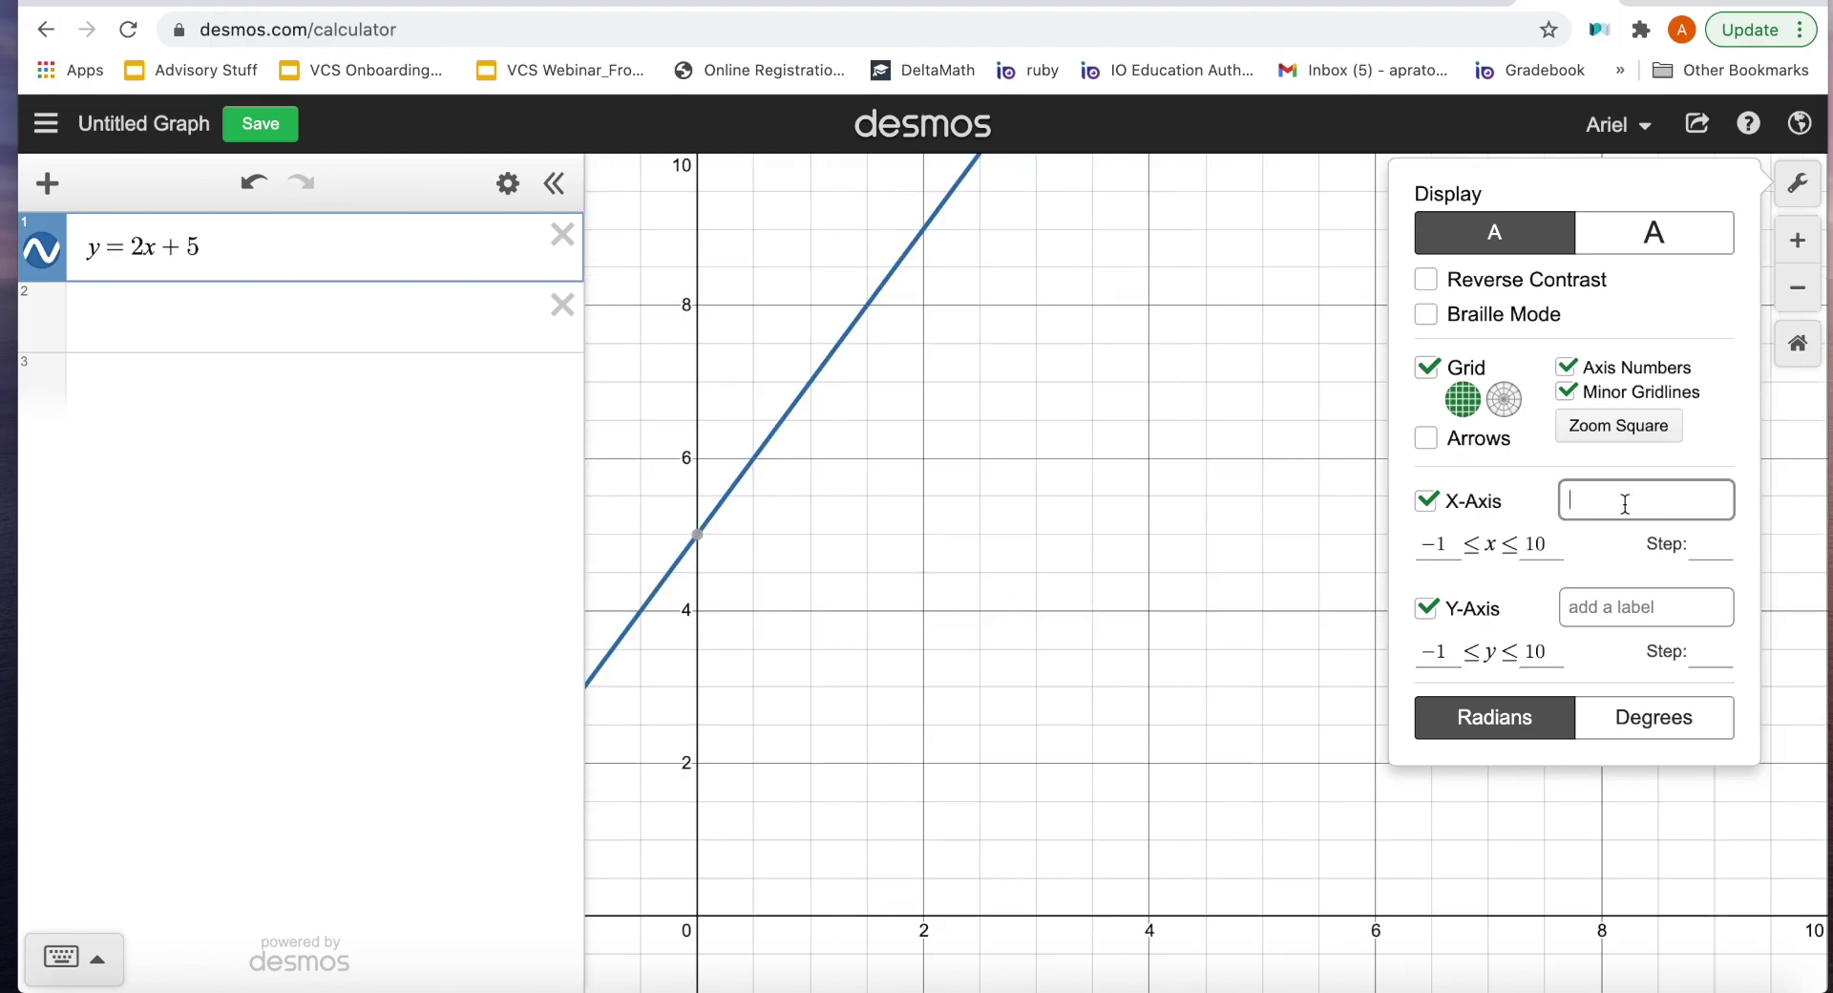
{"action": "type", "text": "x-axis"}
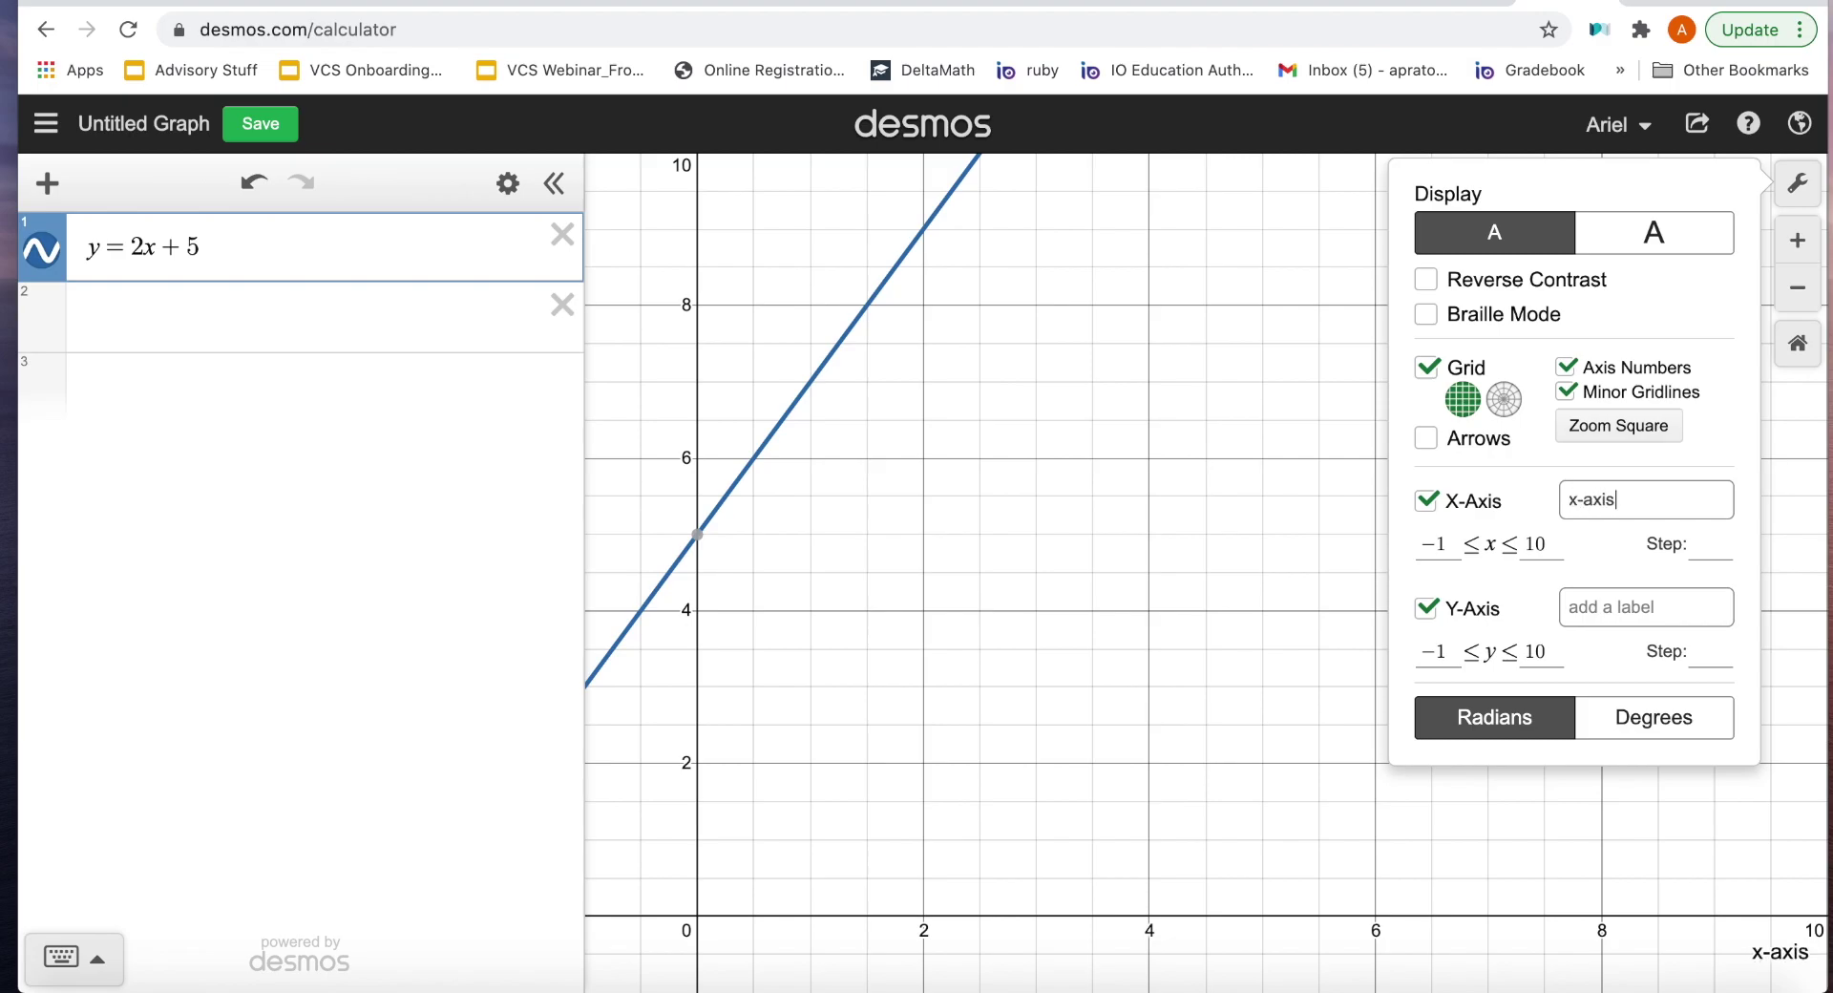
{"action": "left_click", "coordinate": [1612, 596]}
{"action": "type", "text": "y-axis"}
{"action": "left_click", "coordinate": [1209, 691]}
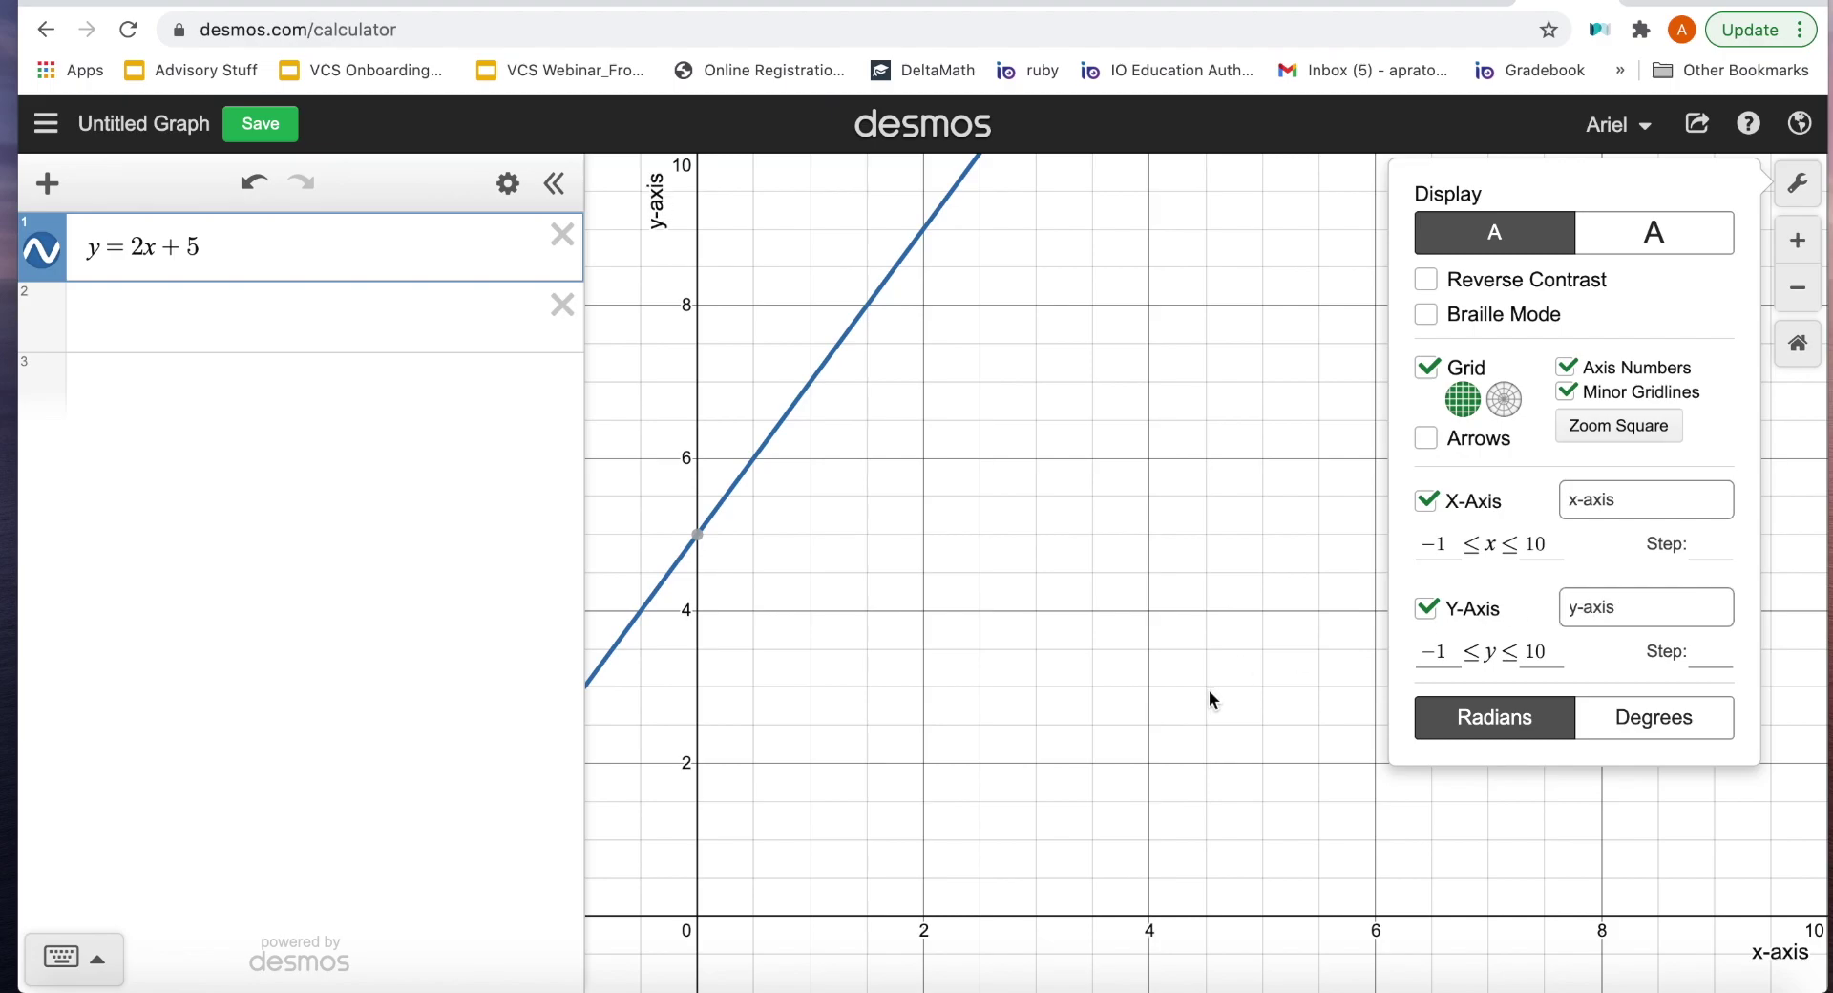
Step: Convert the equation y = 2x + 5 into a table of values
{"action": "left_click_drag", "start_coordinate": [823, 429], "coordinate": [1010, 456]}
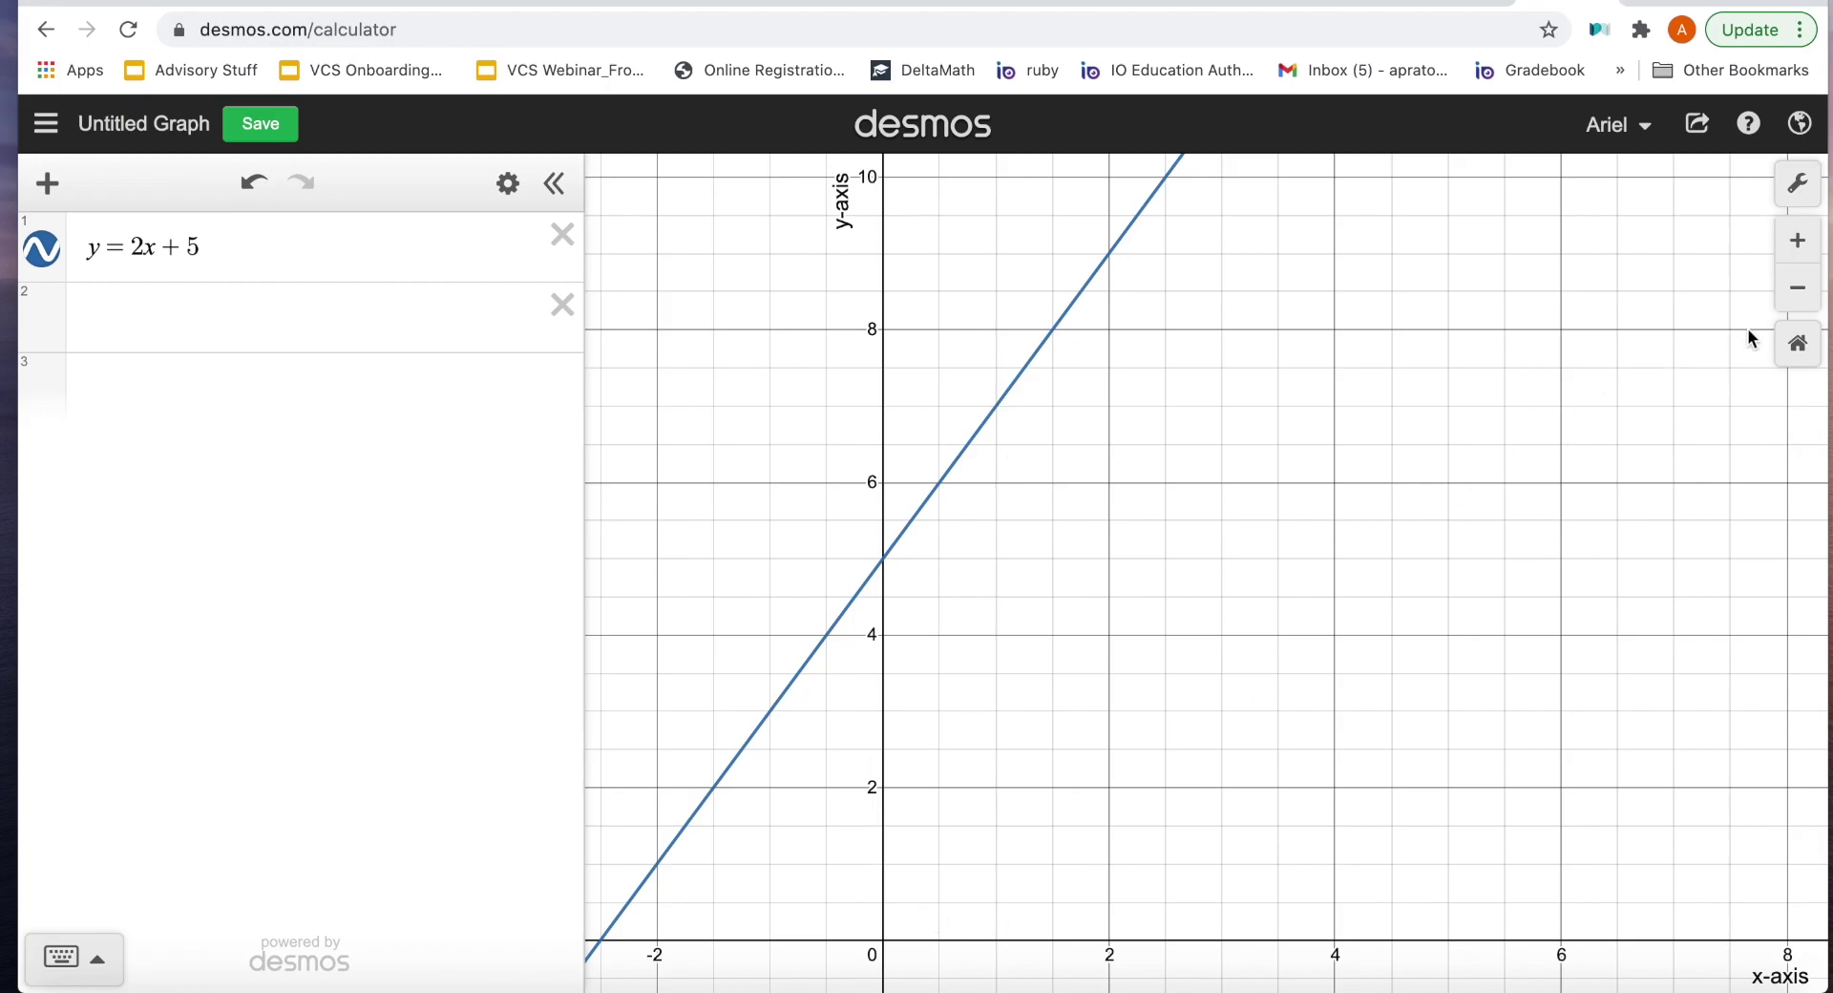
{"action": "left_click", "coordinate": [1798, 287]}
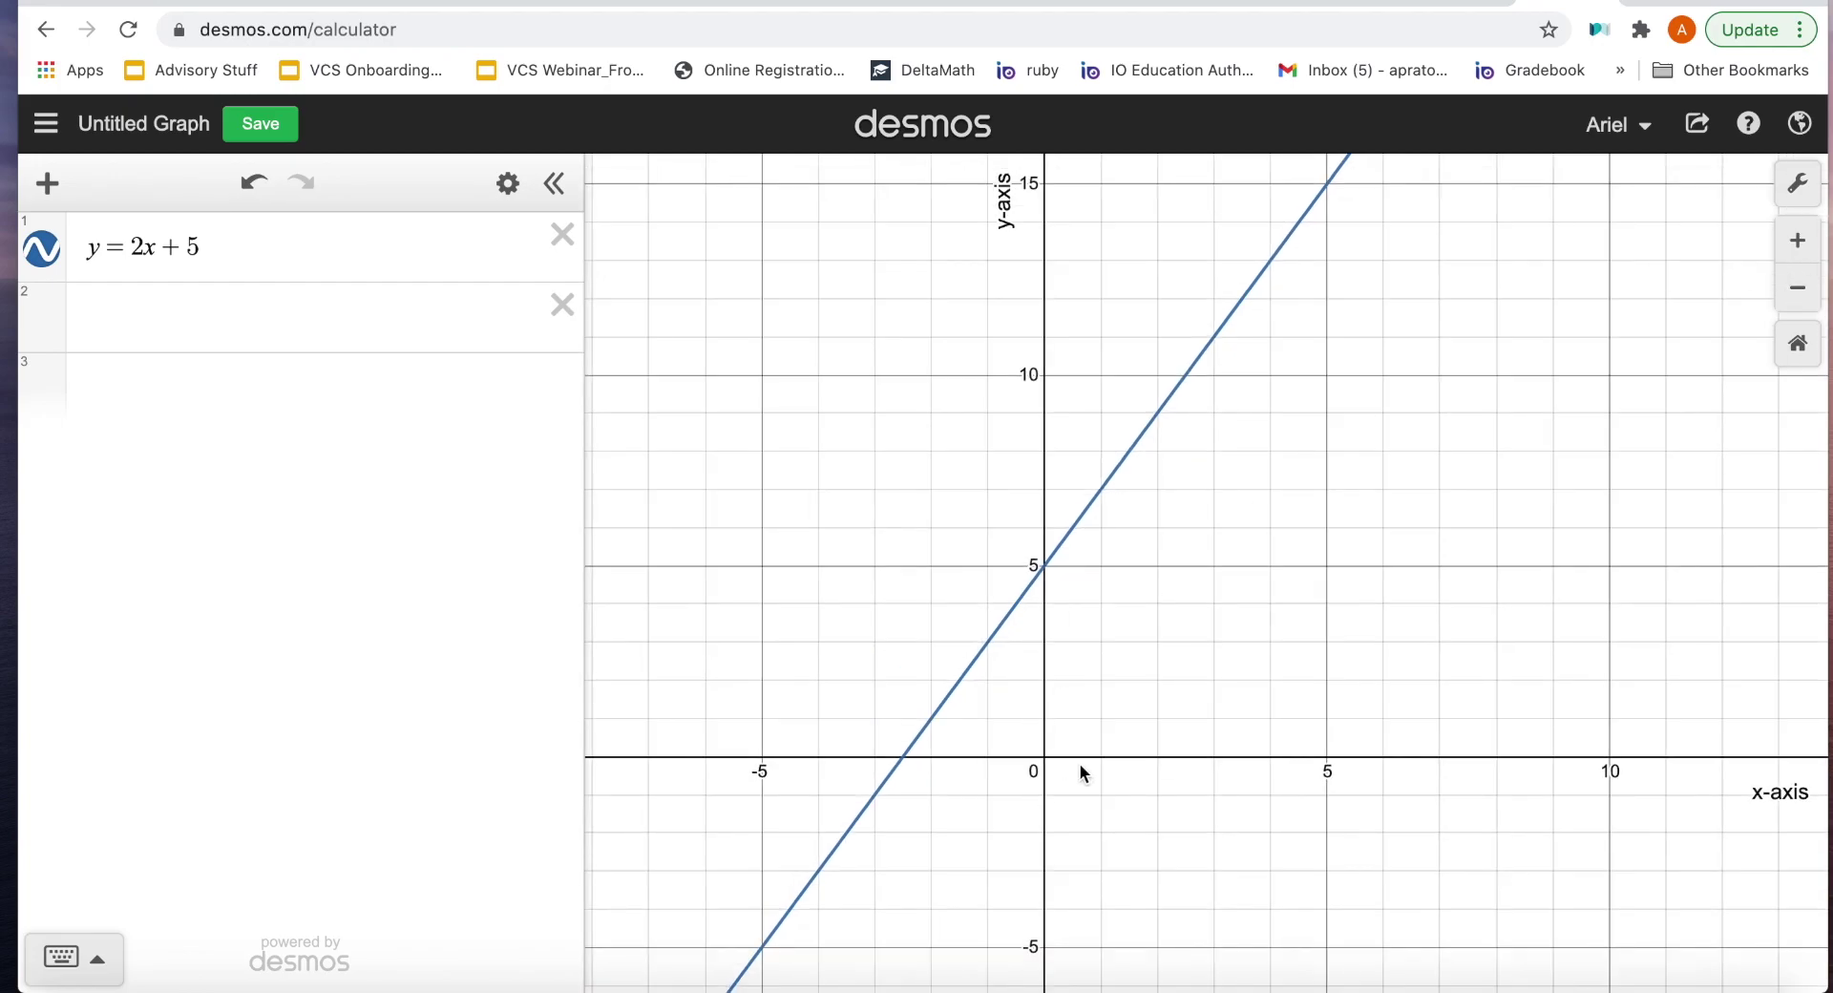
{"action": "left_click_drag", "start_coordinate": [1098, 485], "coordinate": [1100, 489]}
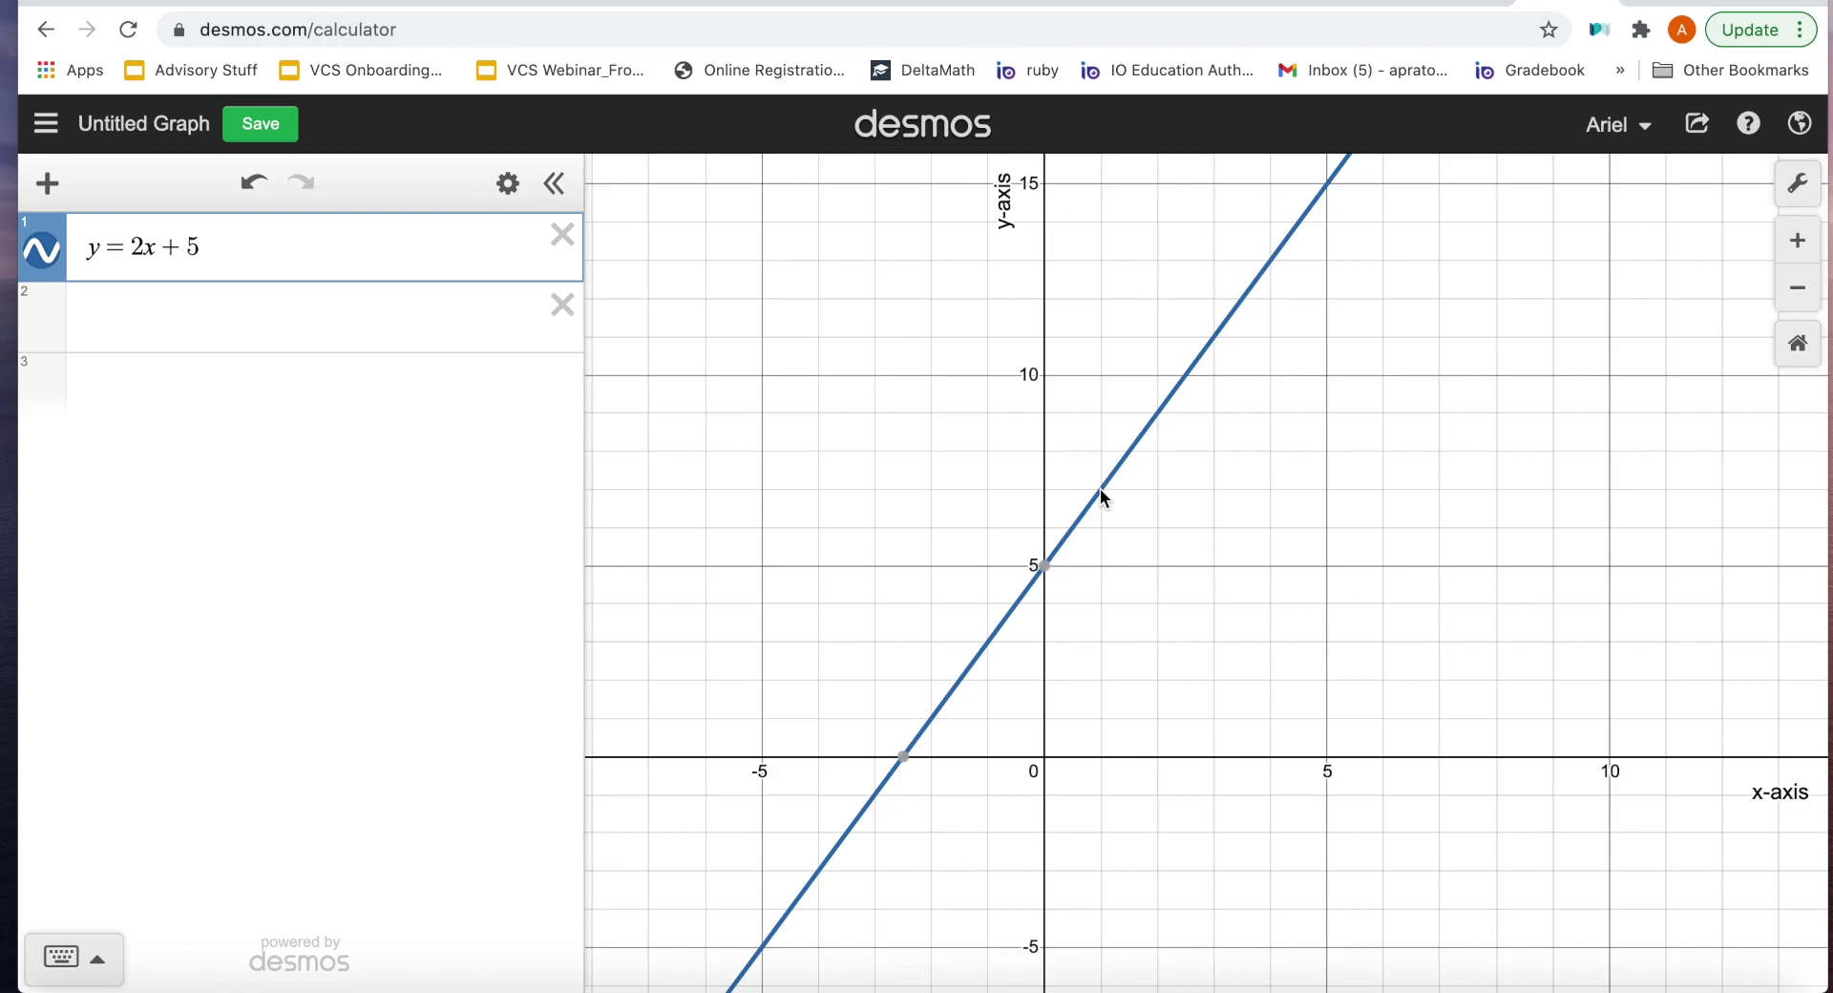
{"action": "left_click", "coordinate": [353, 316]}
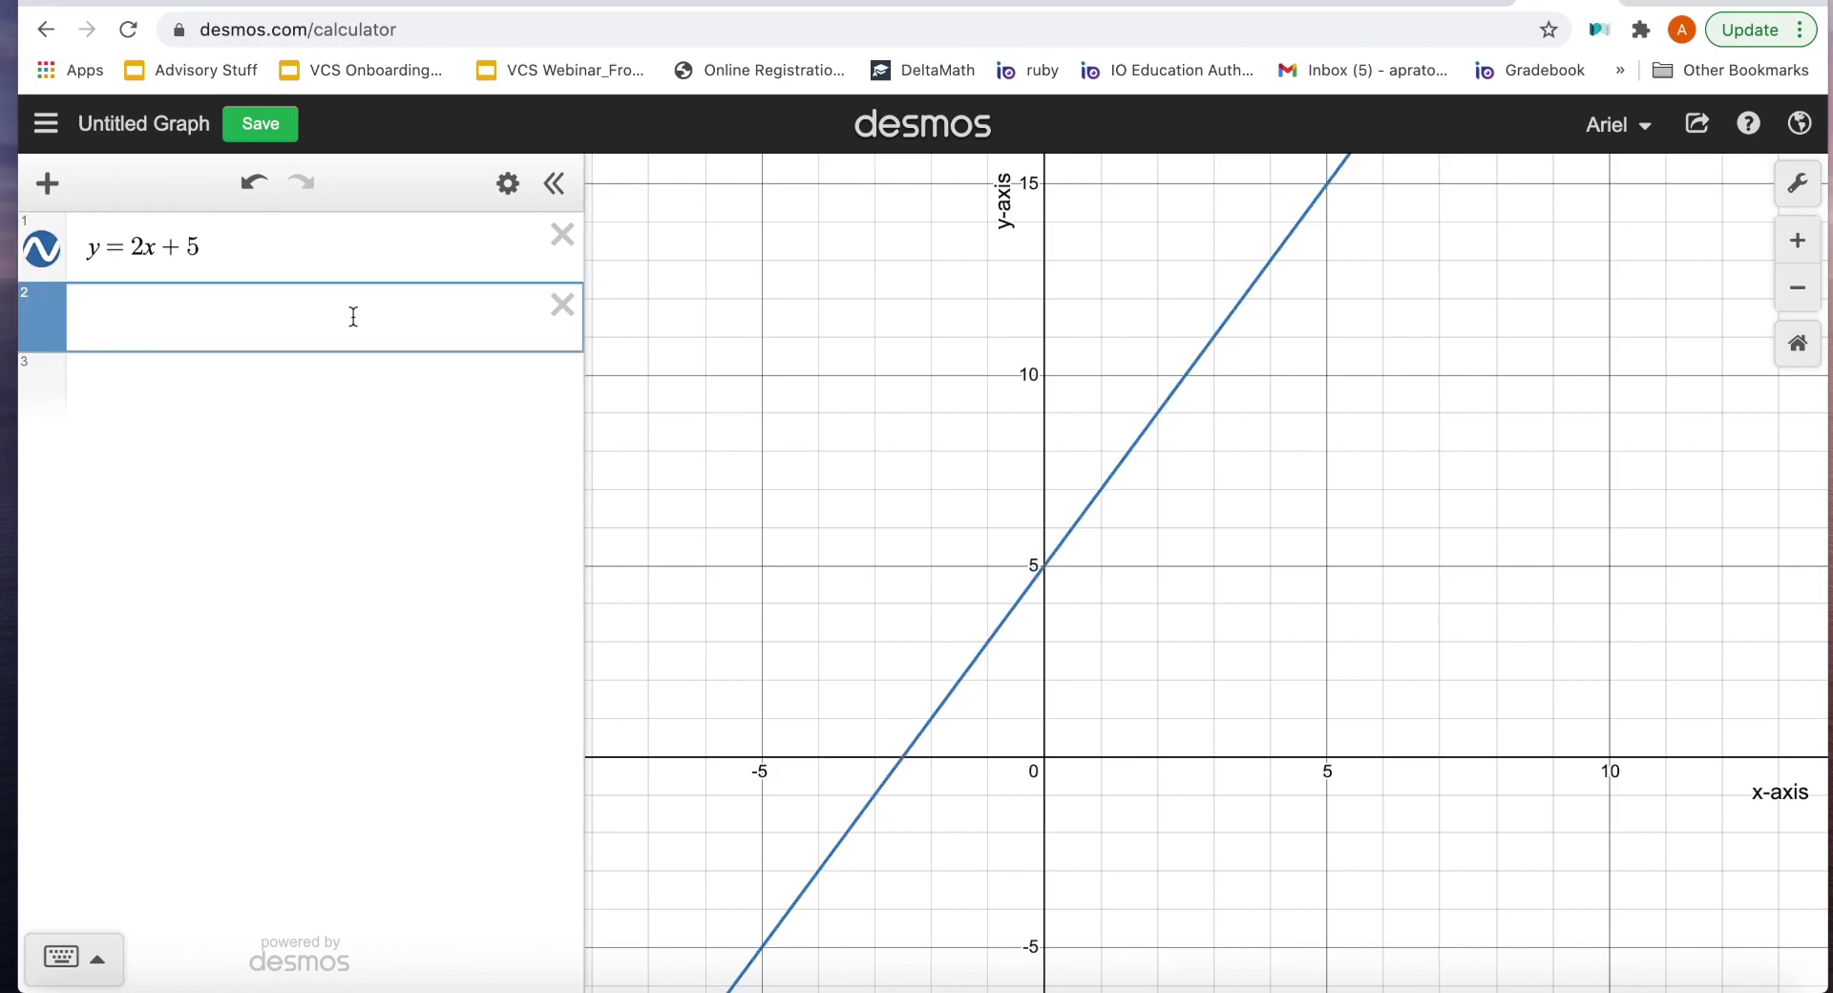
{"action": "left_click", "coordinate": [508, 183]}
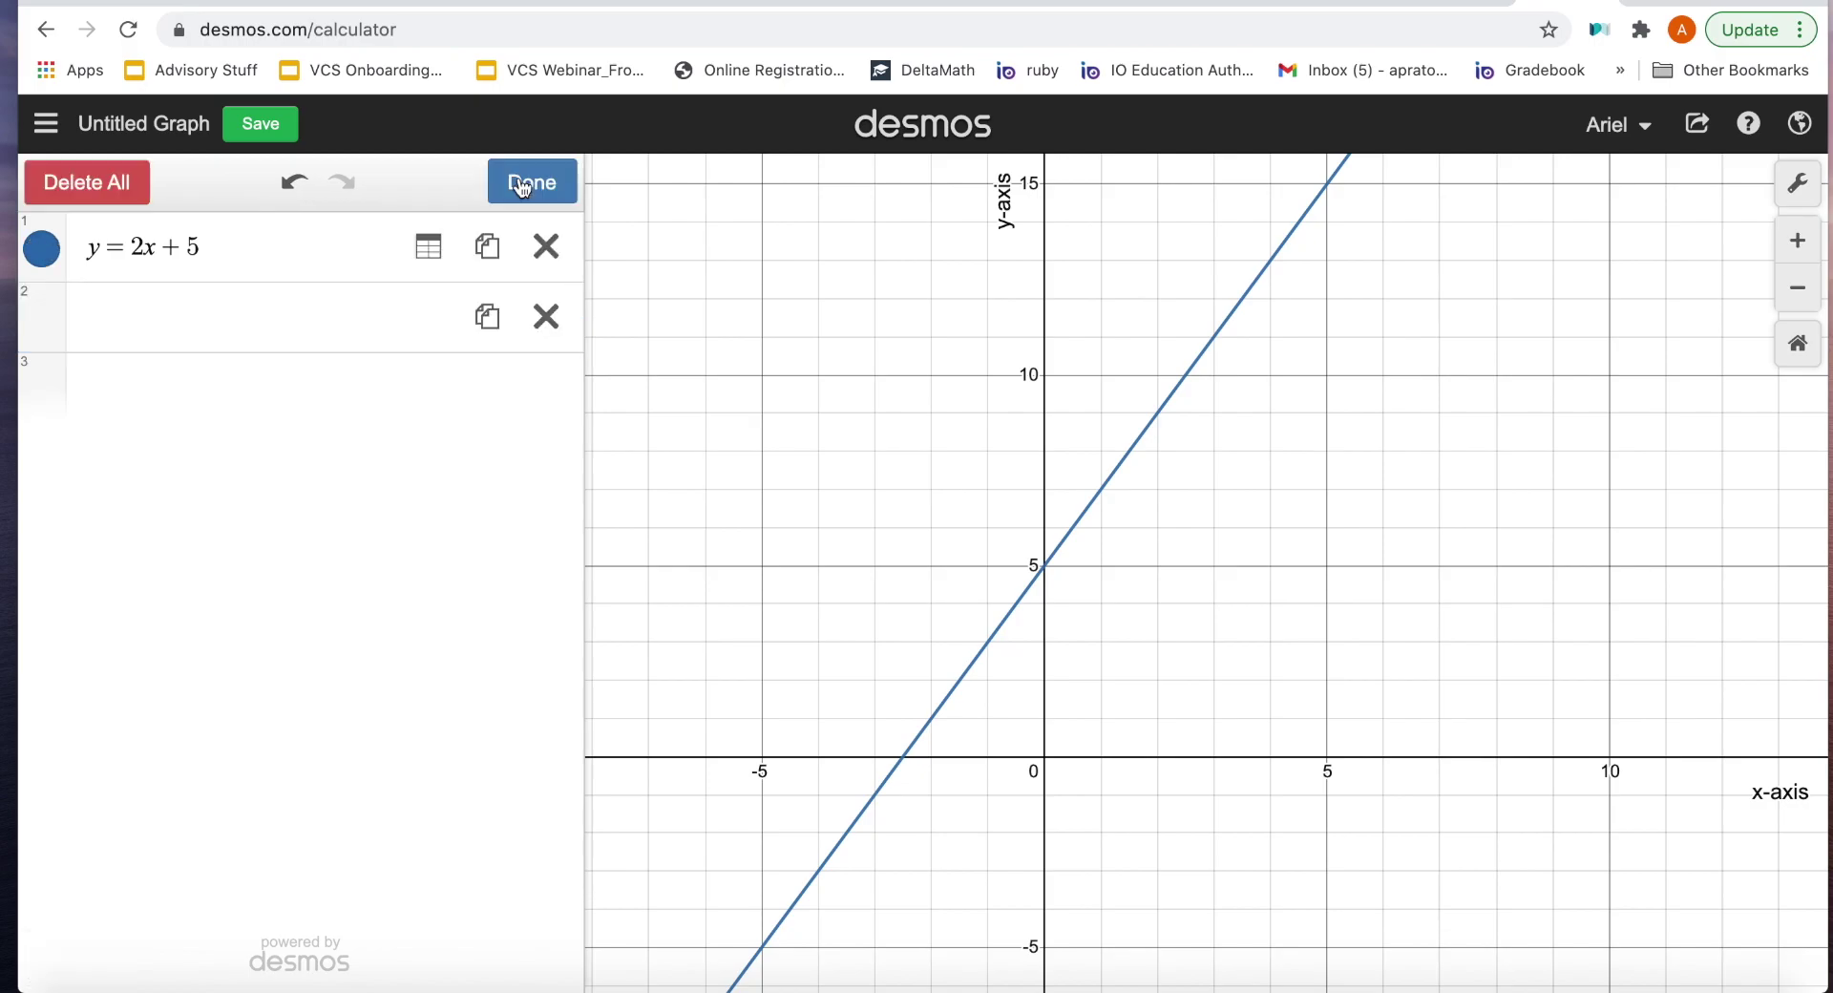
{"action": "left_click", "coordinate": [426, 250]}
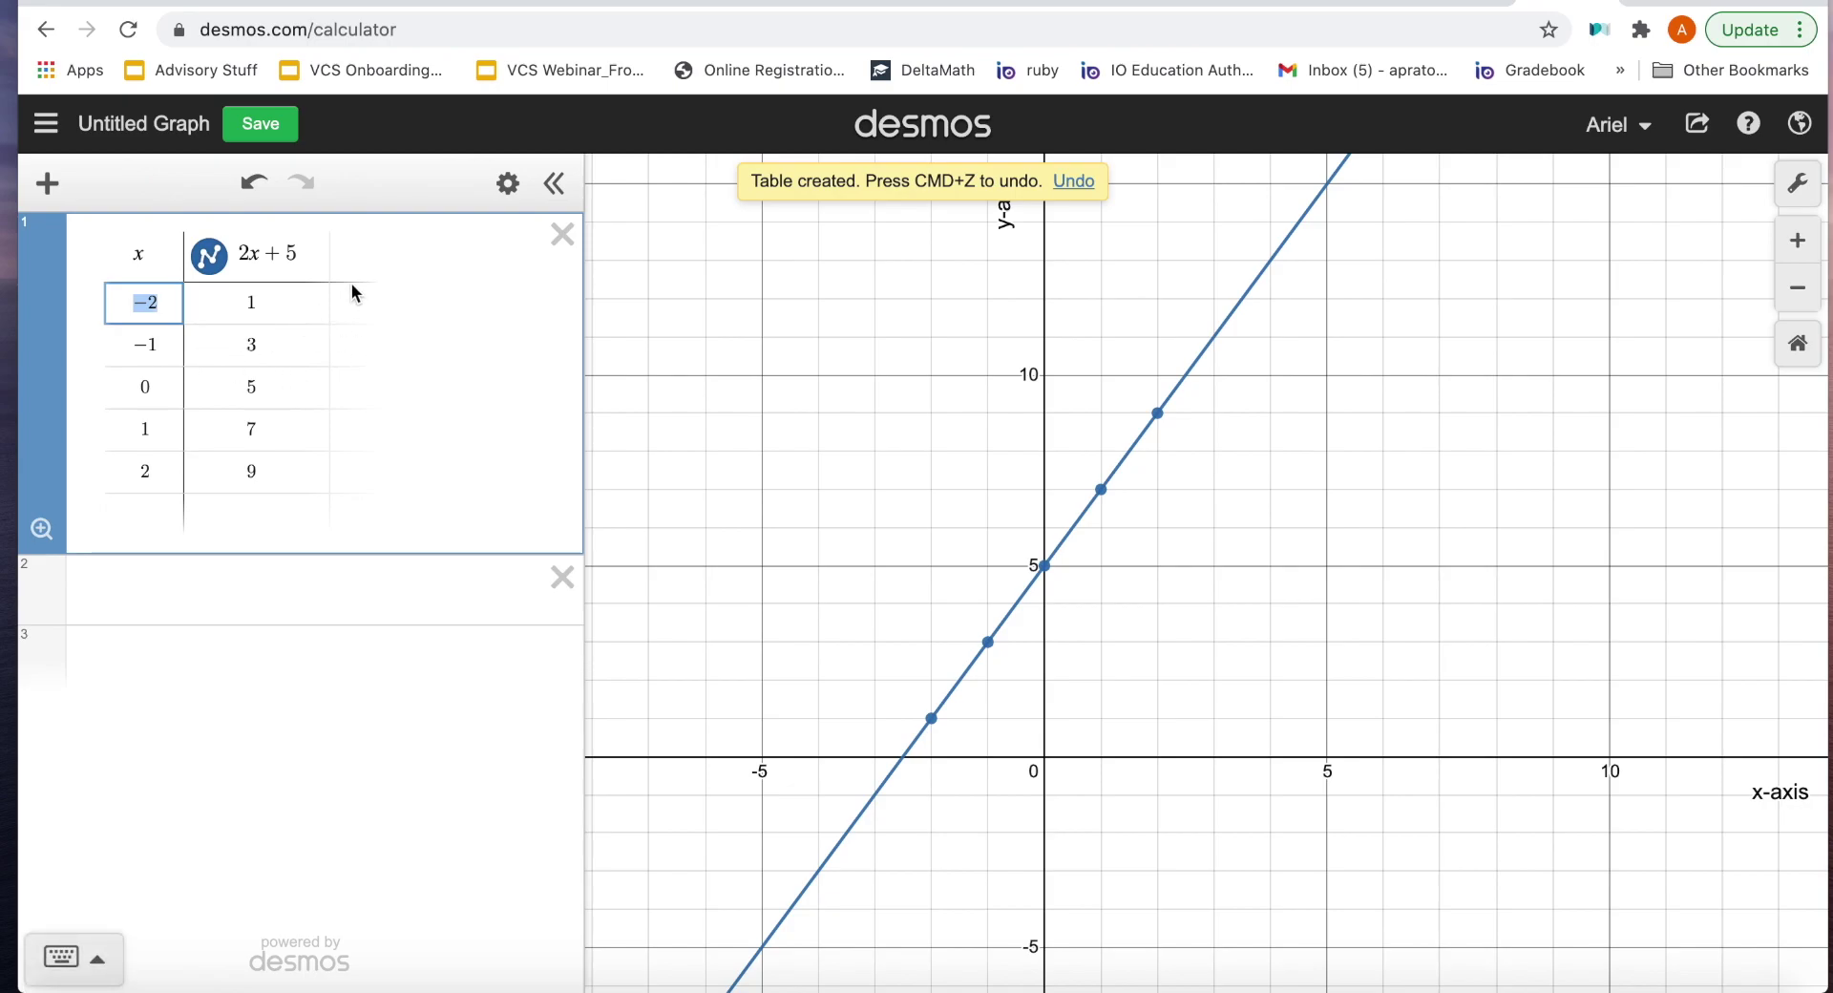
{"action": "left_click", "coordinate": [507, 183]}
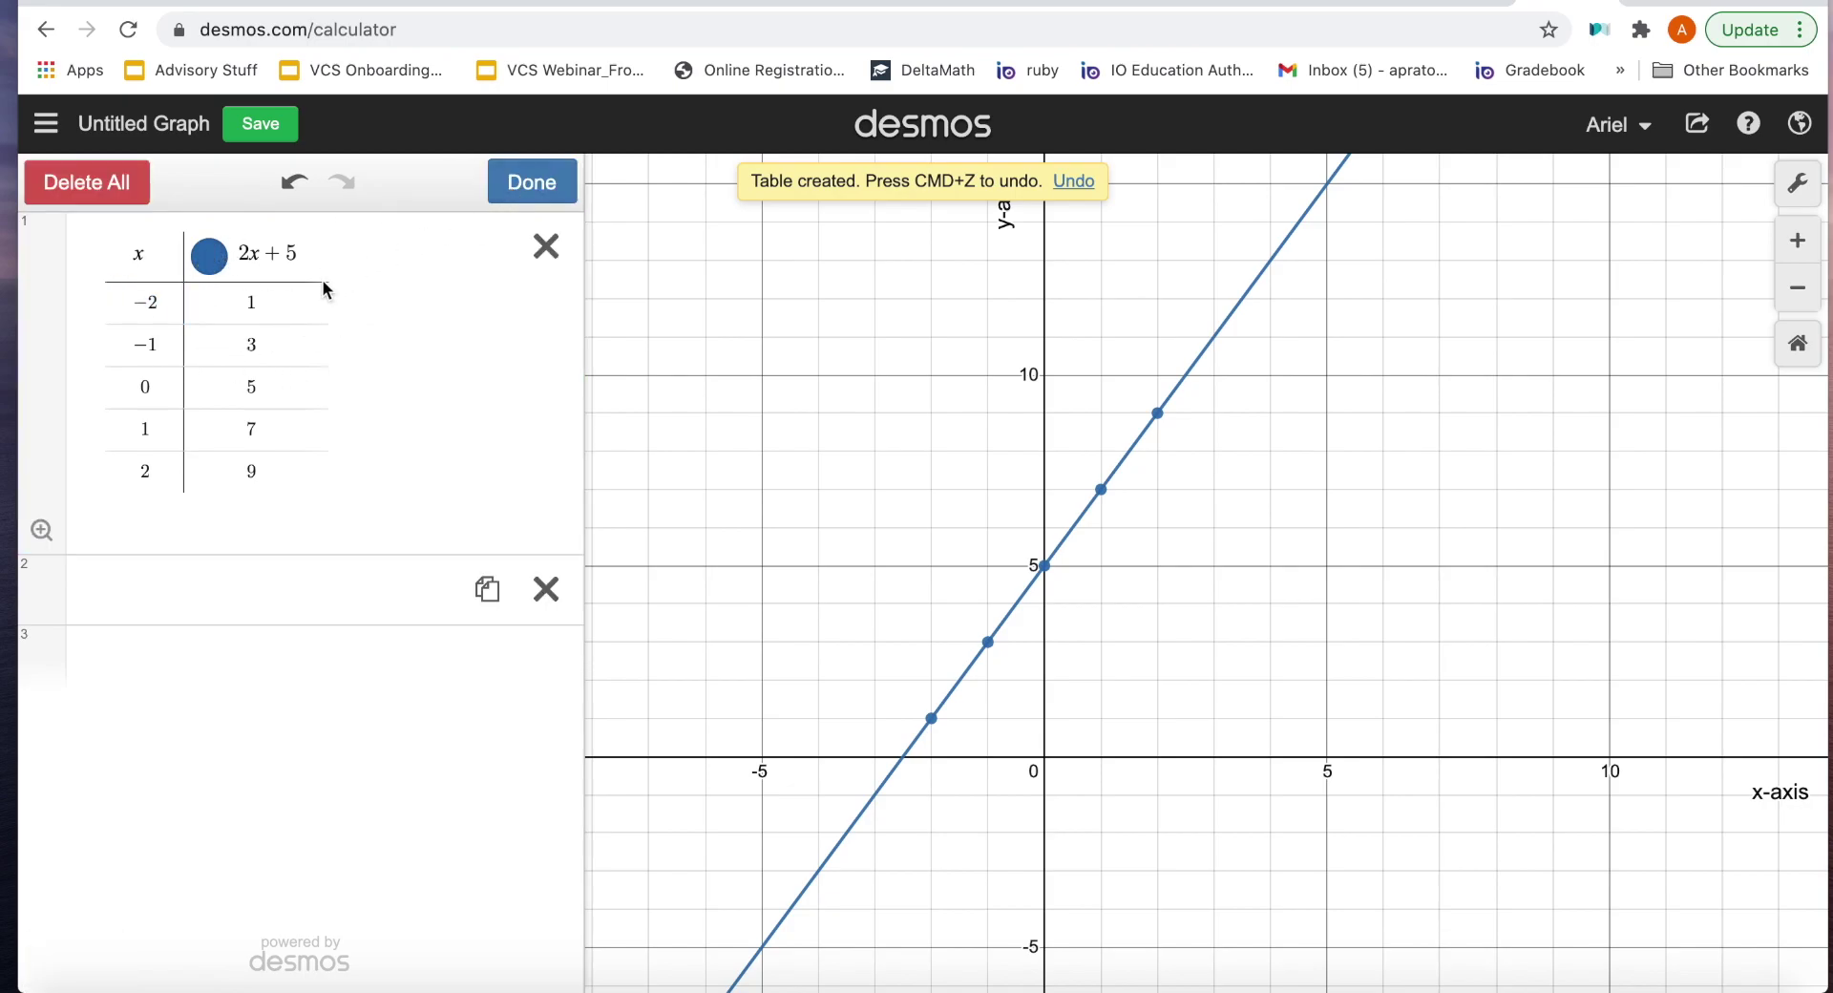
{"action": "left_click", "coordinate": [530, 182]}
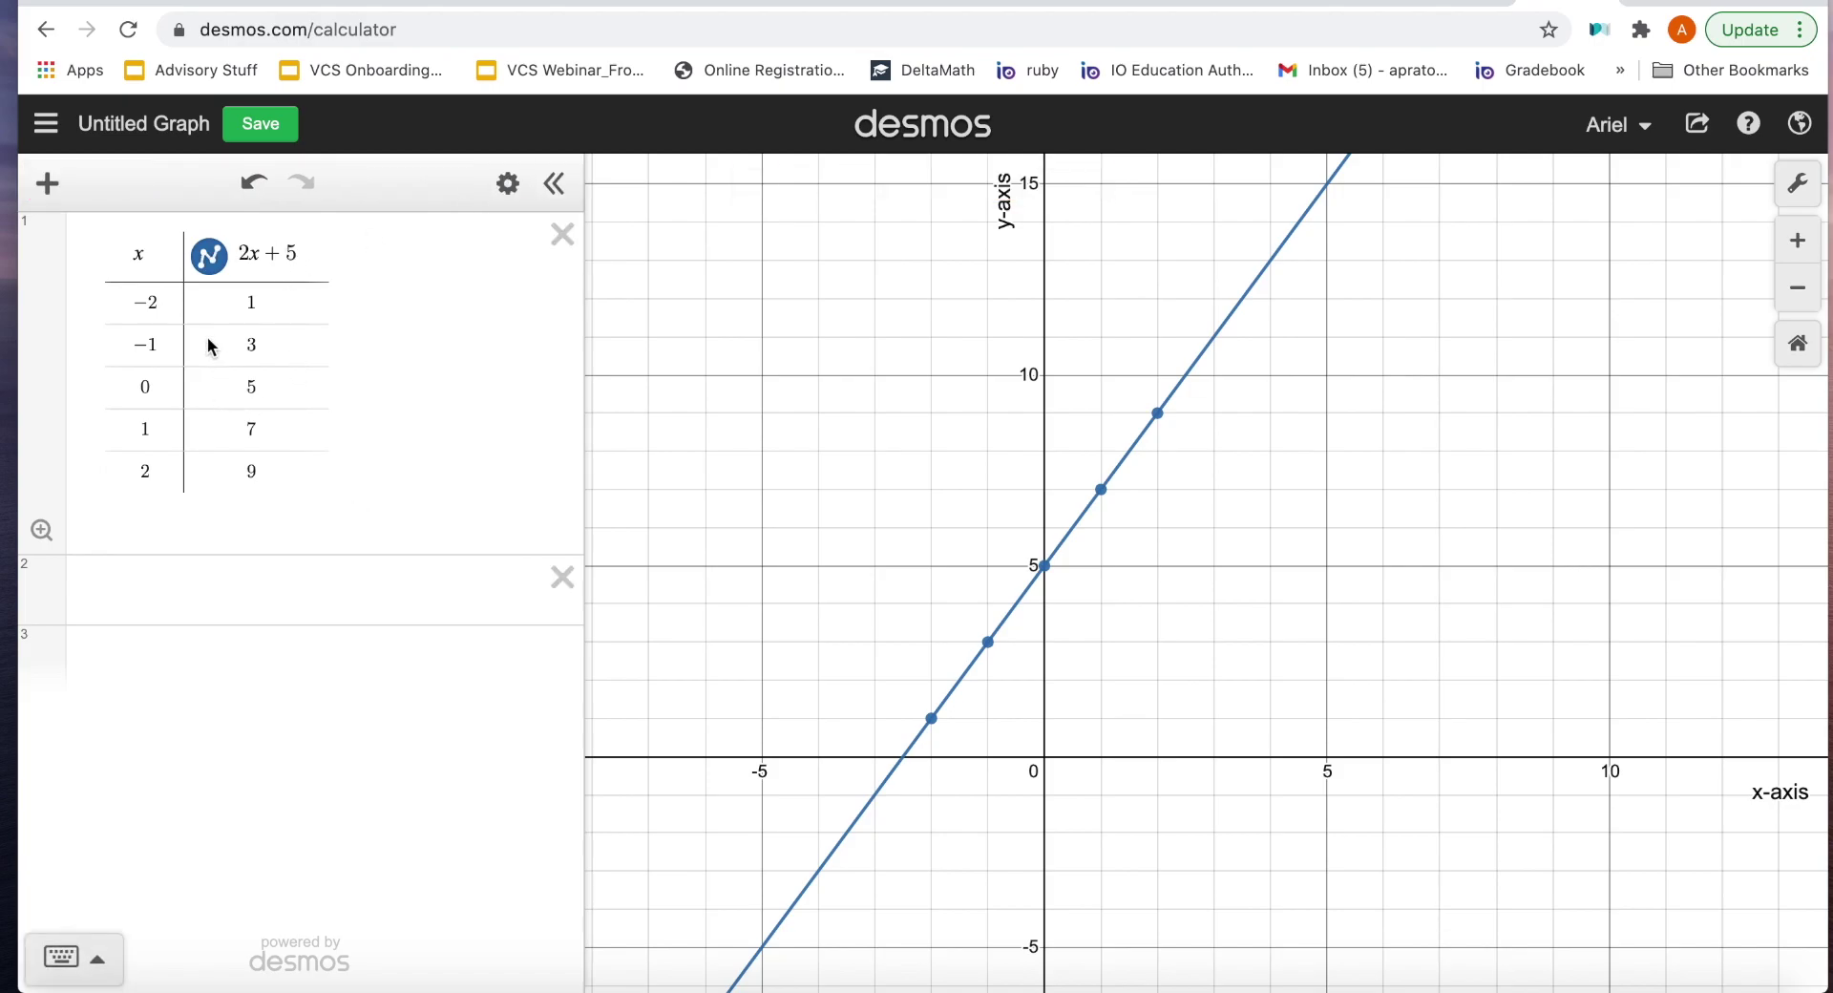
Step: Turn off the connecting line for the table's 2x + 5 column, and turn it on again
{"action": "left_click", "coordinate": [210, 260]}
{"action": "left_click", "coordinate": [210, 259]}
{"action": "left_click", "coordinate": [210, 260]}
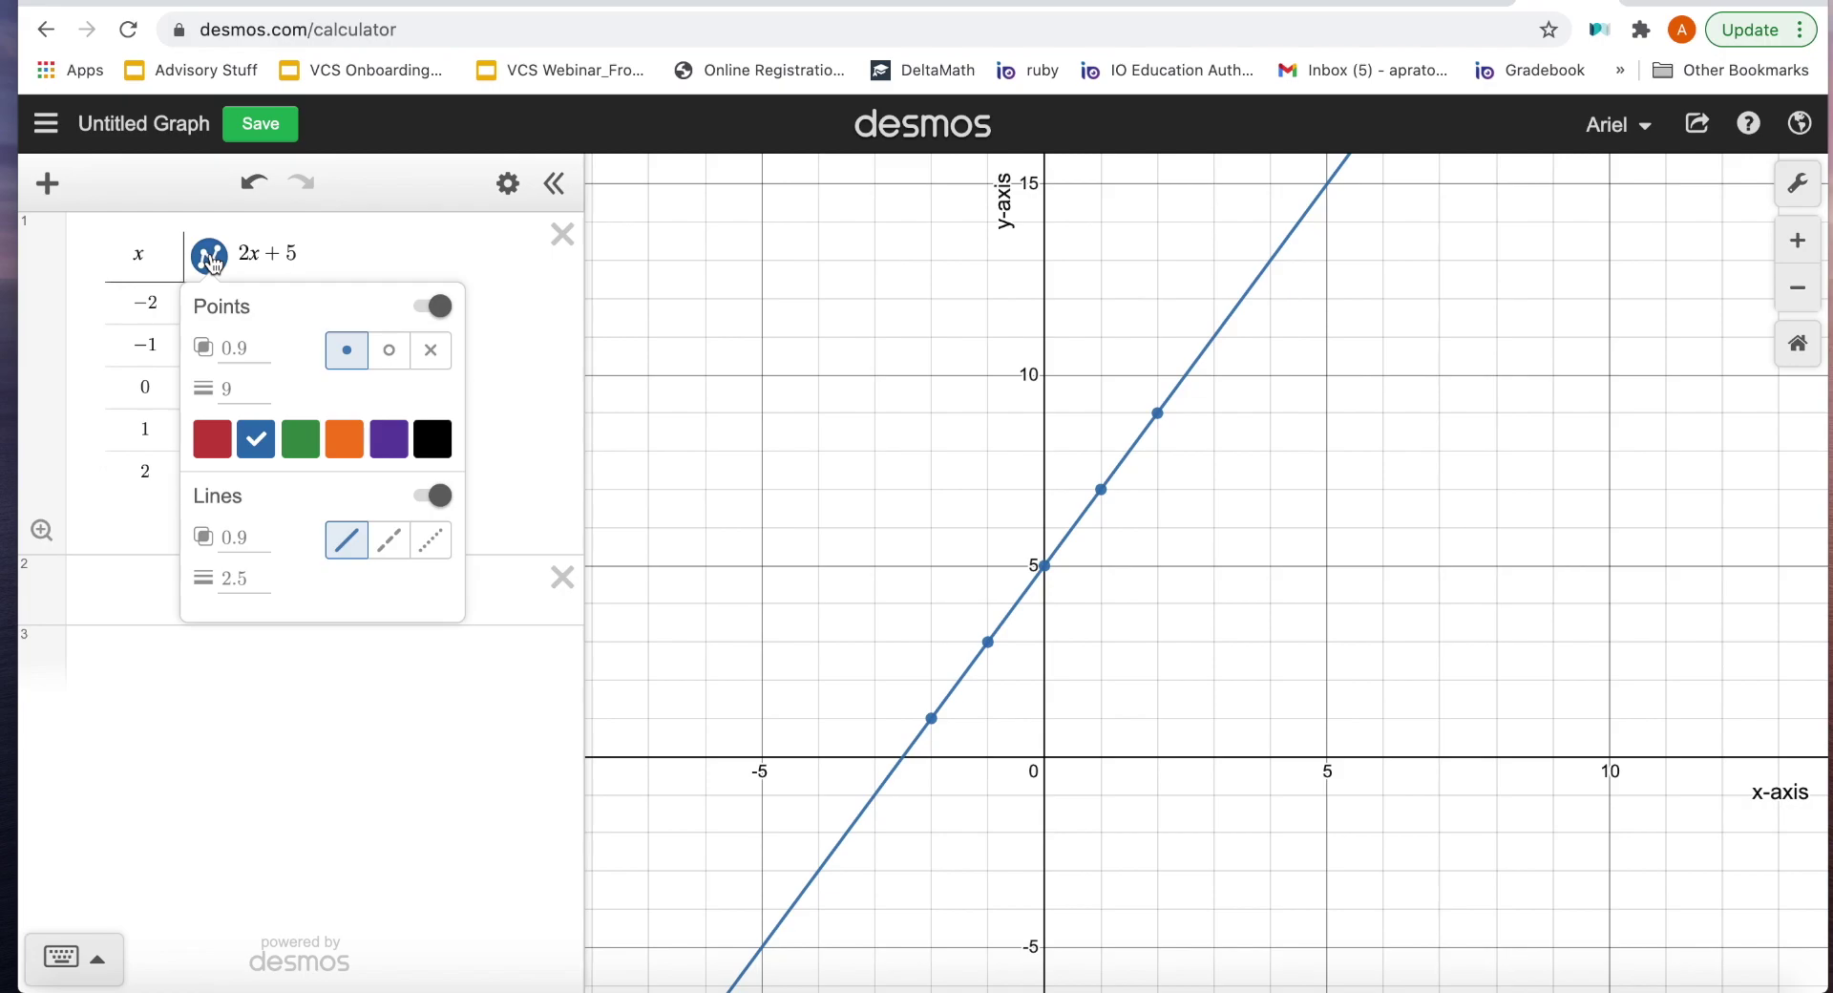
{"action": "left_click", "coordinate": [434, 498]}
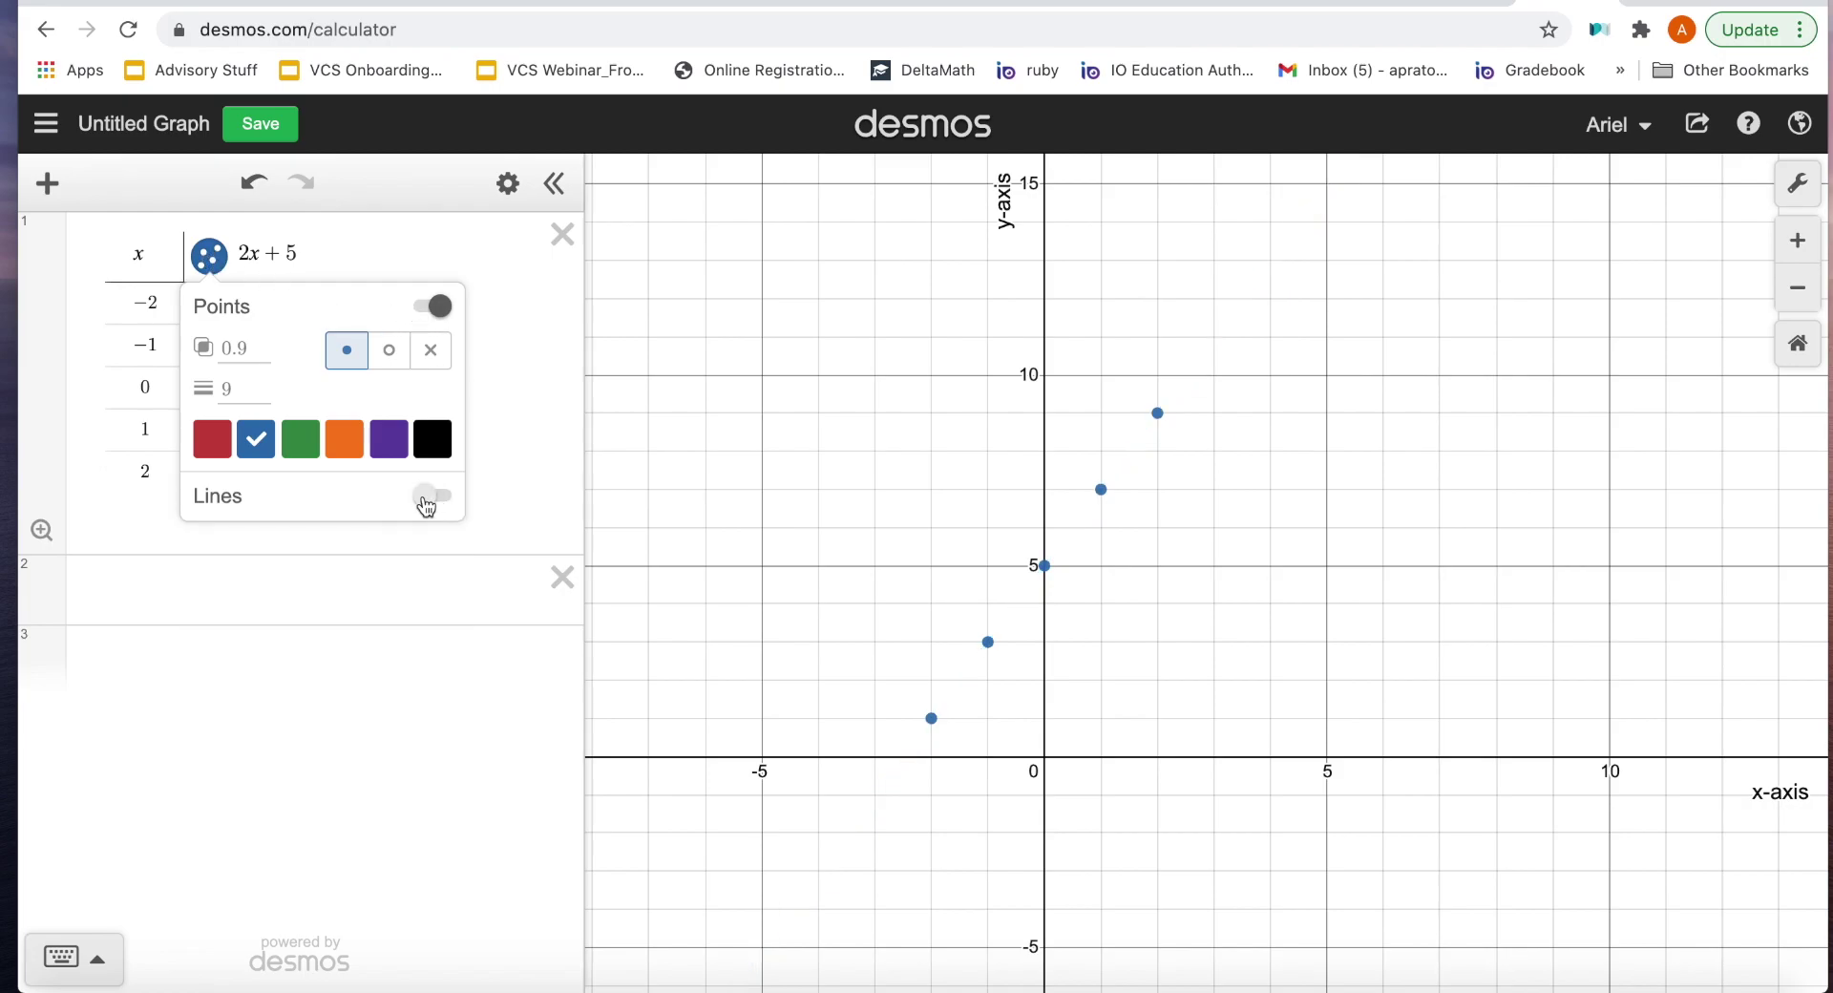
{"action": "left_click", "coordinate": [430, 497]}
{"action": "left_click", "coordinate": [494, 432]}
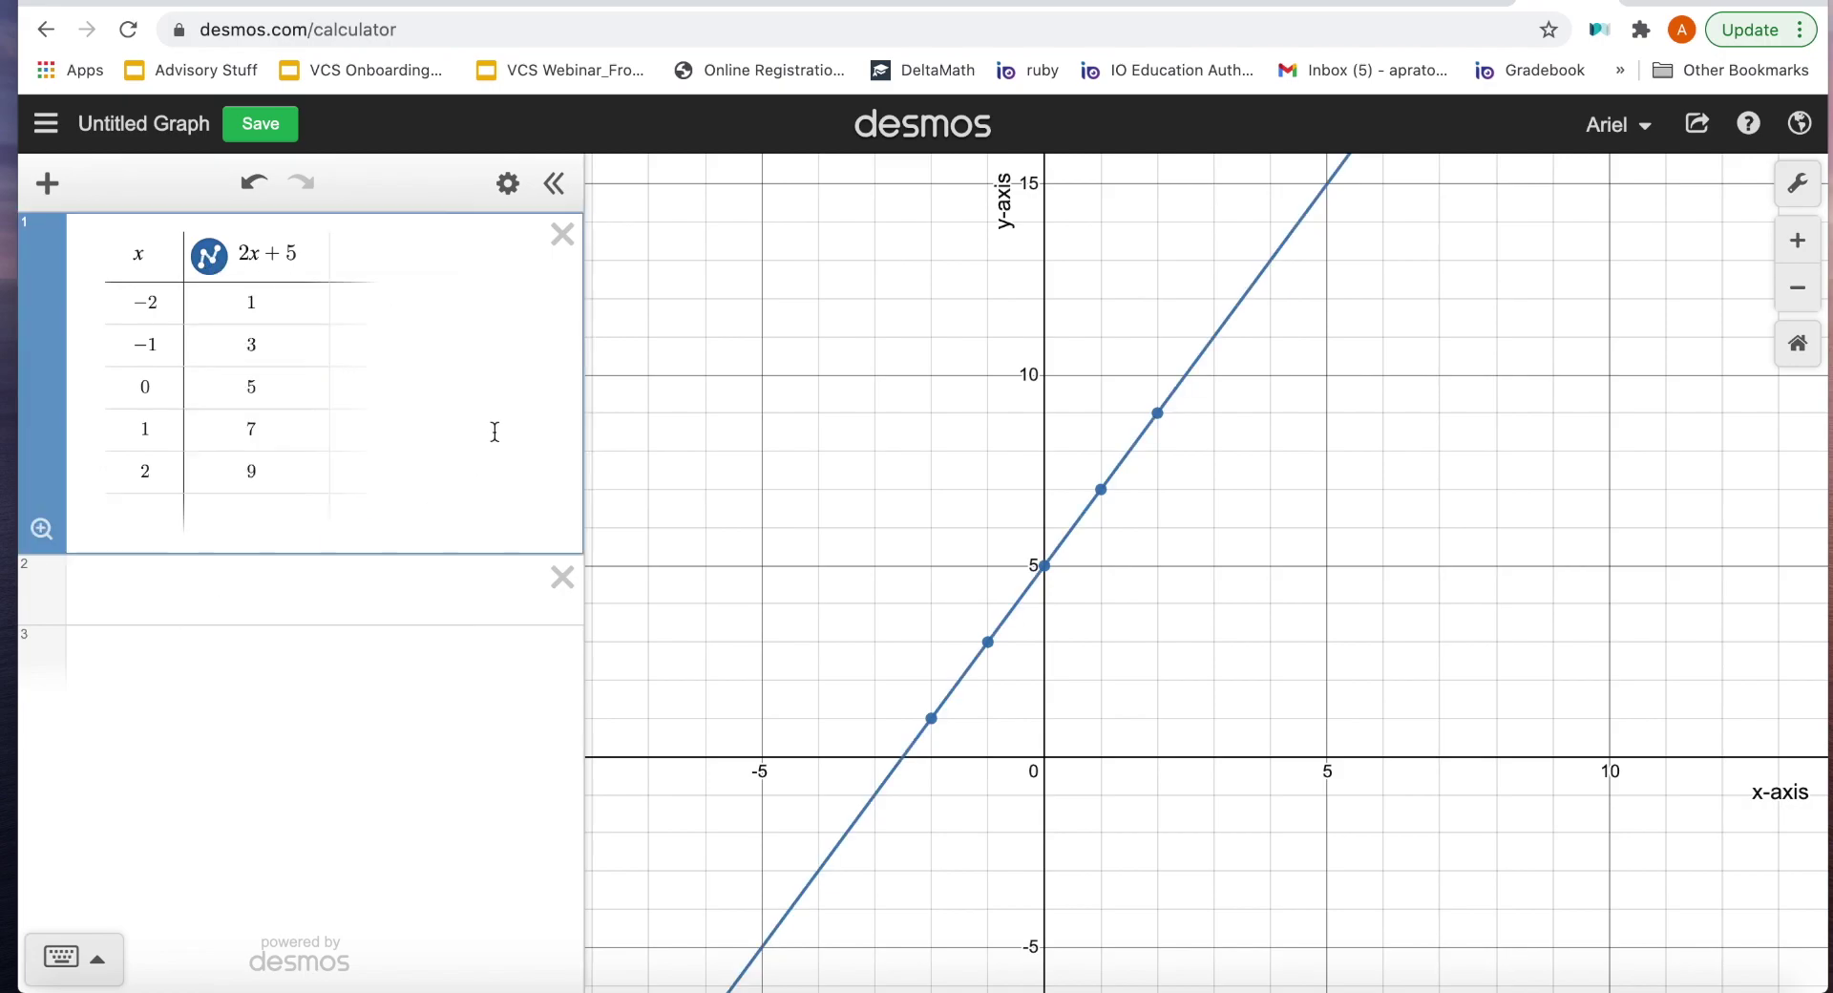
Step: Add a blank table below the first one and enter 0, 1, 2 and 3 as its x₁ values
{"action": "left_click", "coordinate": [308, 619]}
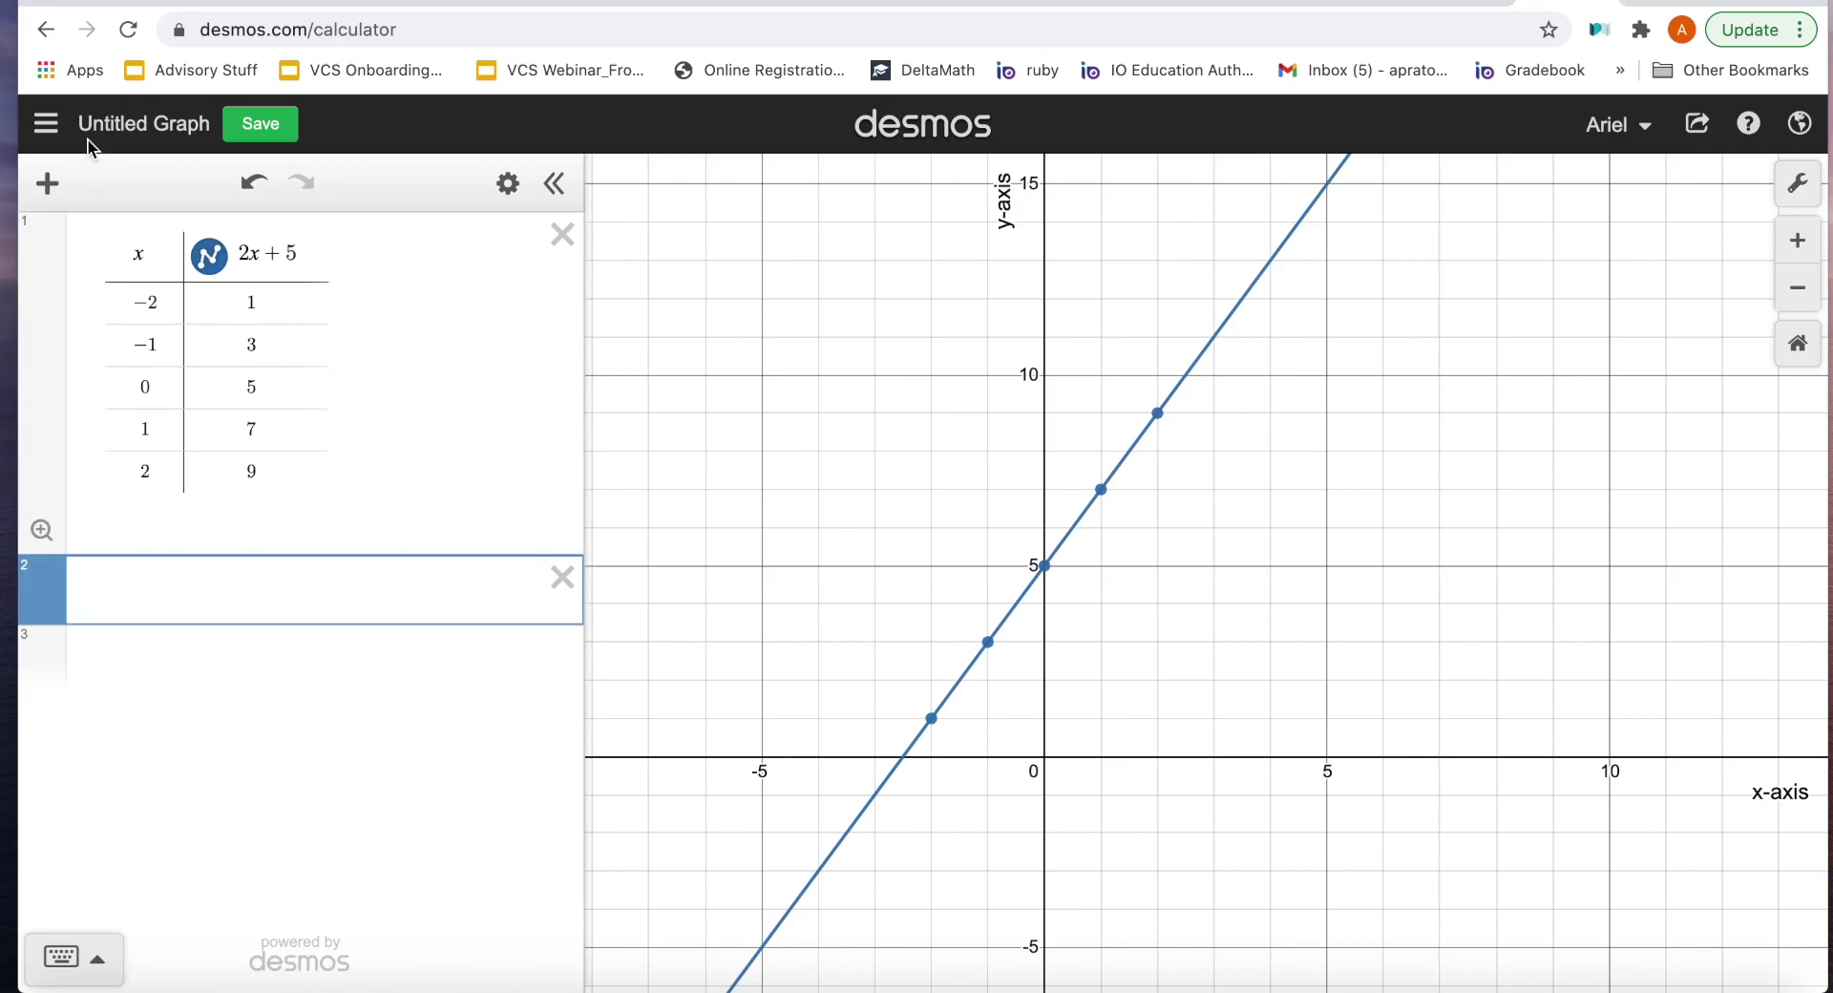
{"action": "left_click", "coordinate": [46, 184]}
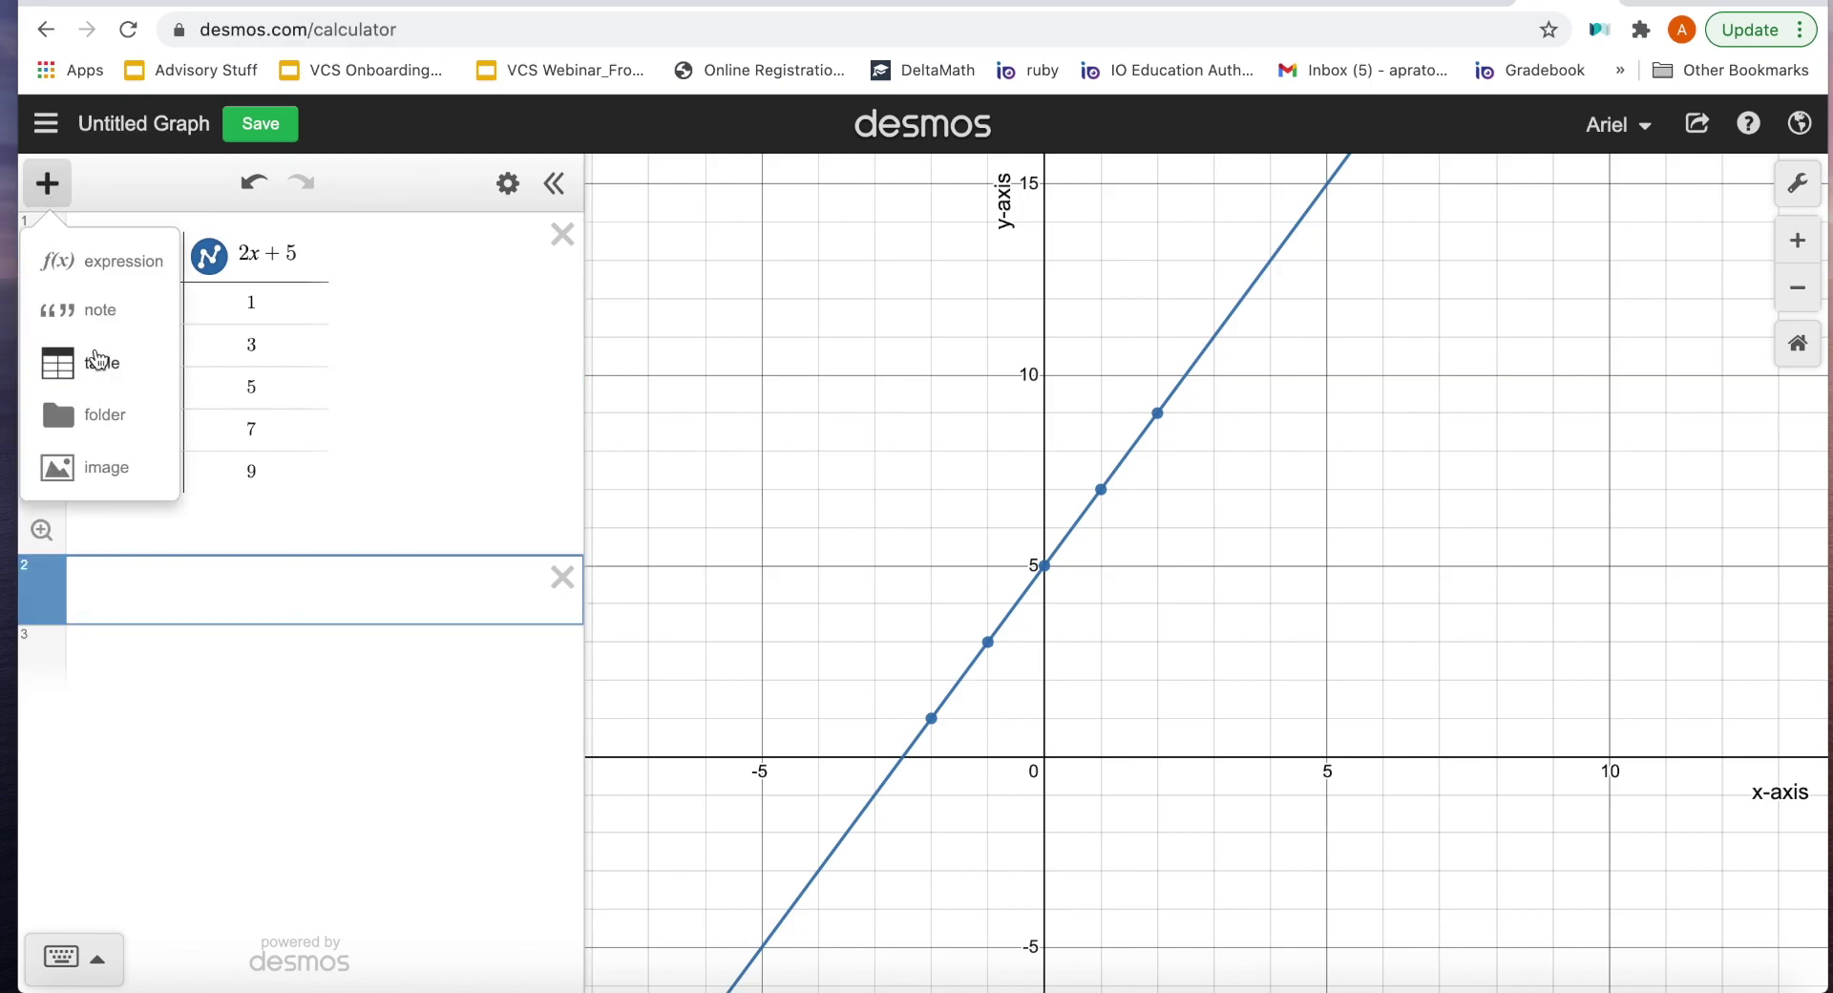
{"action": "left_click", "coordinate": [96, 363]}
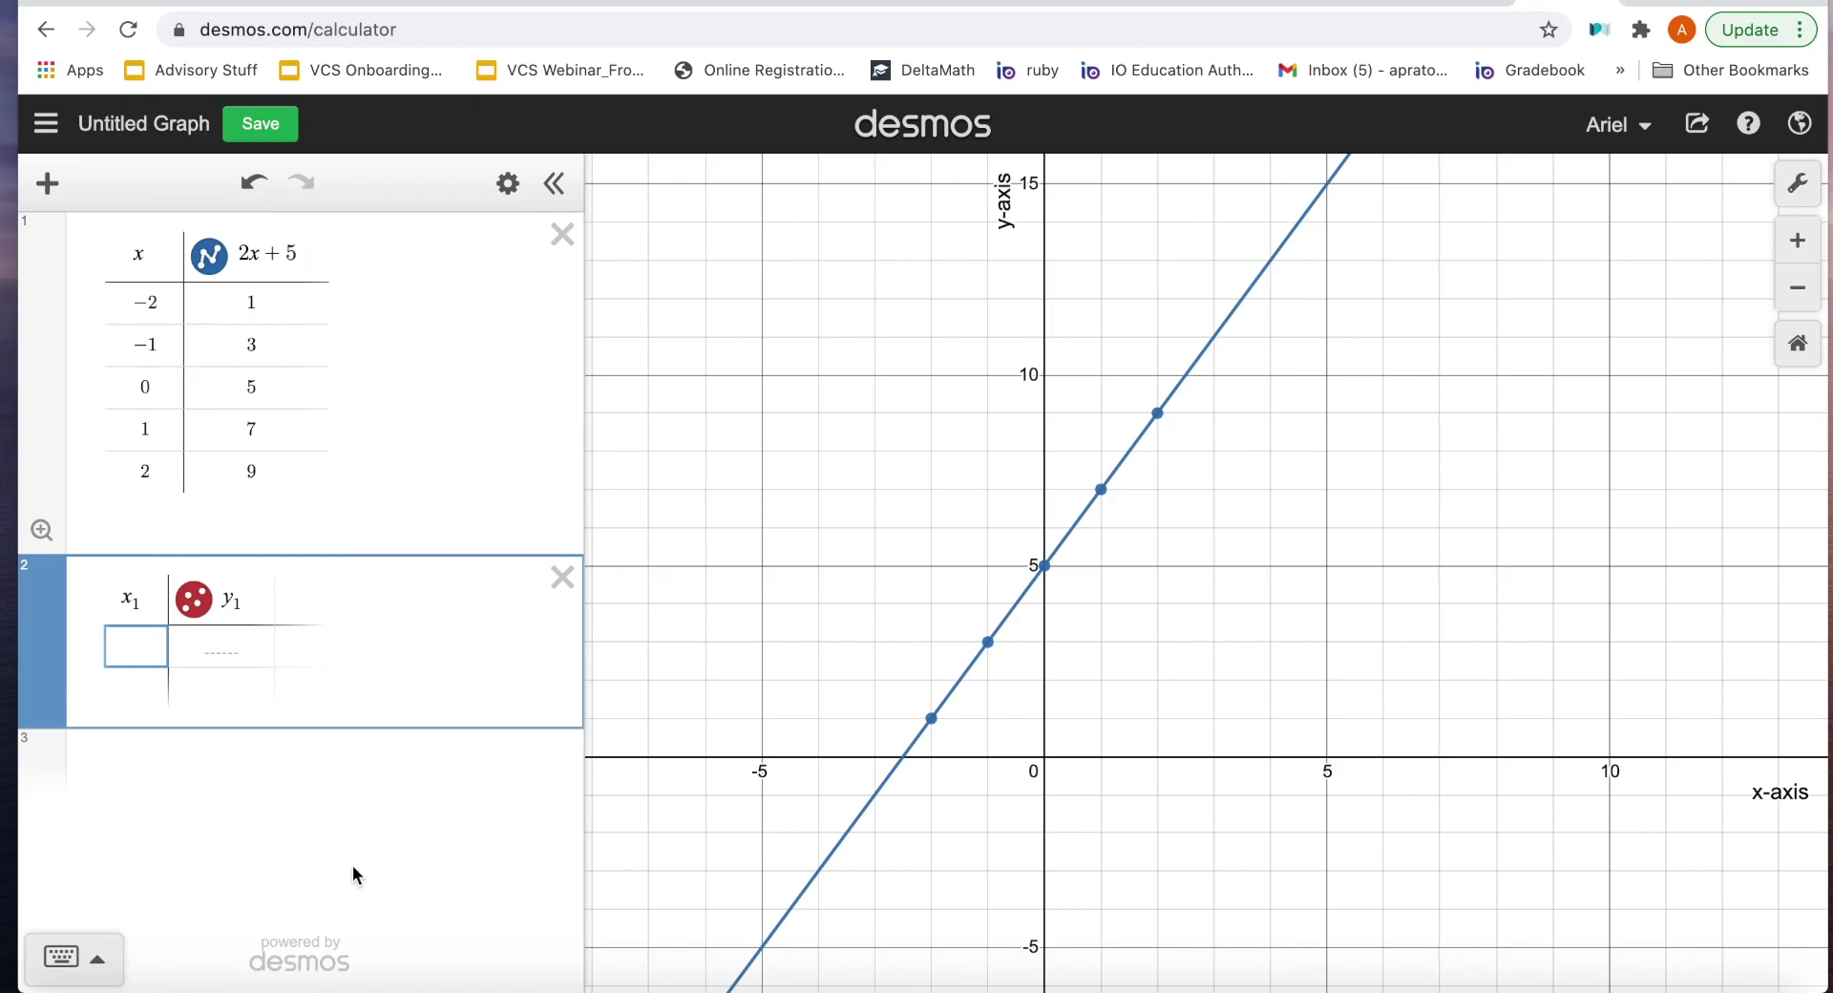
{"action": "type", "text": "0"}
{"action": "key", "text": "Return"}
{"action": "type", "text": "1"}
{"action": "key", "text": "Return"}
{"action": "type", "text": "2"}
{"action": "key", "text": "Return"}
{"action": "type", "text": "3"}
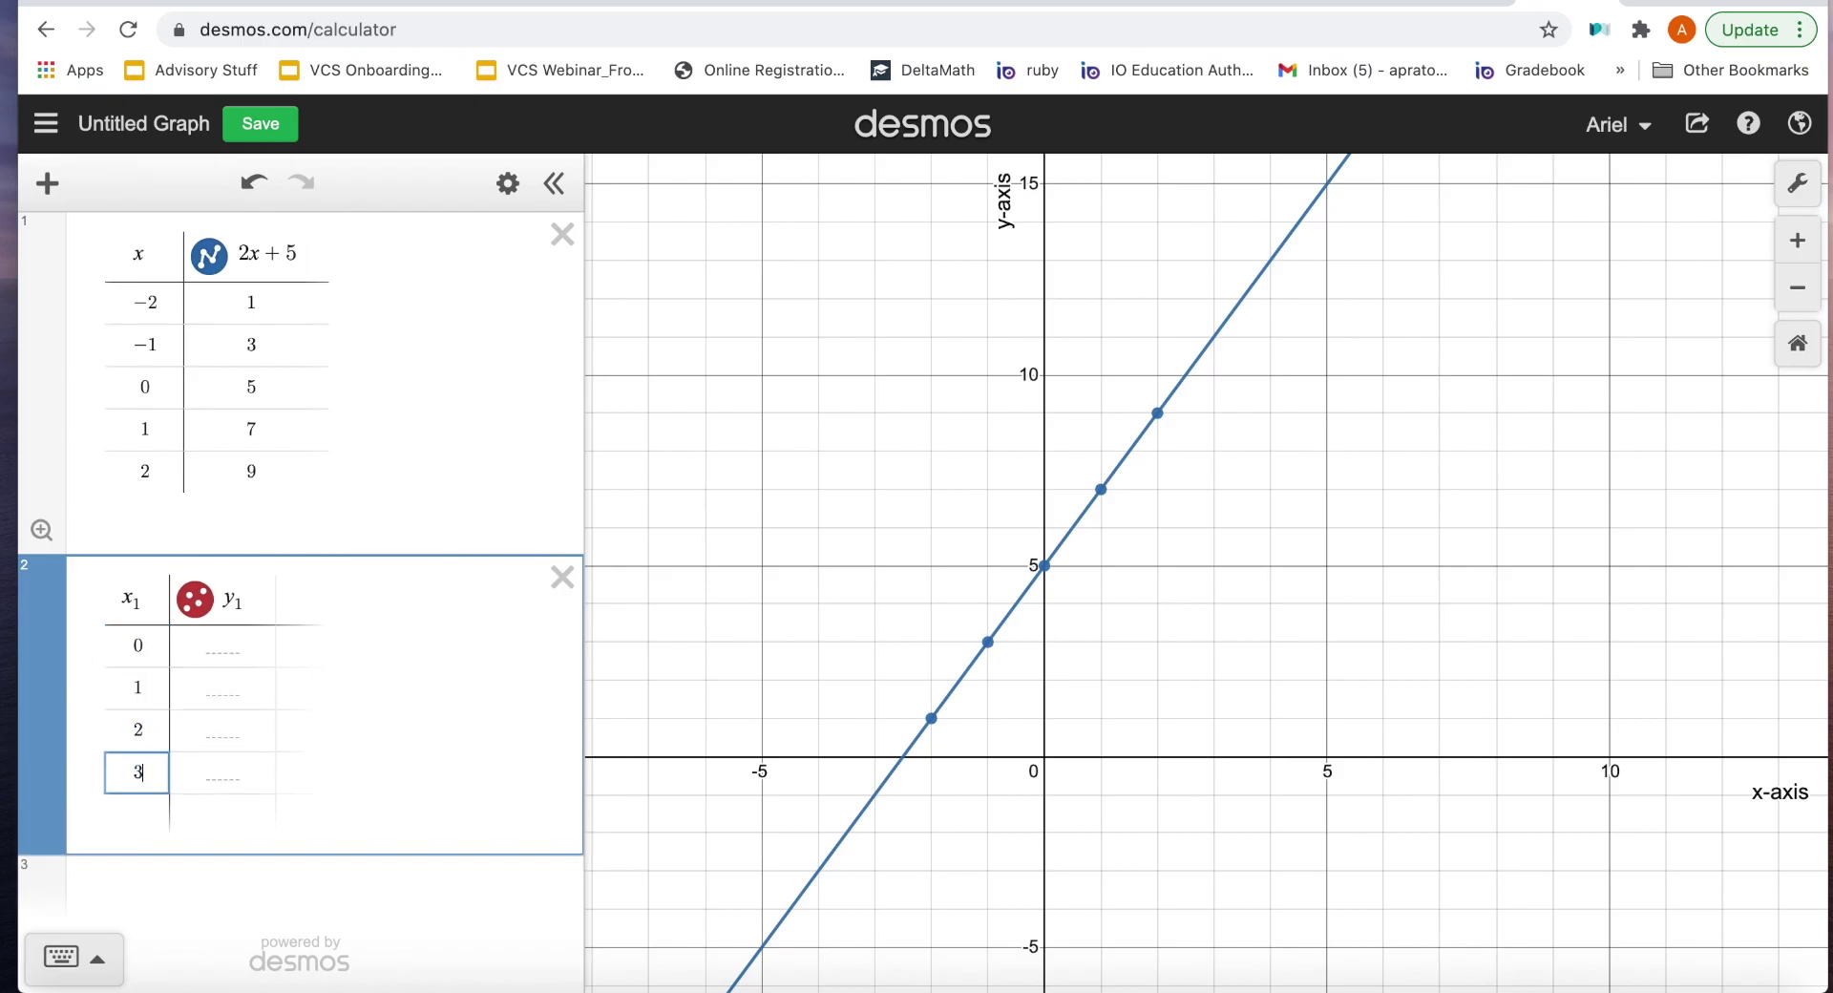
Step: Enter 5, 10, 15 and 20 as the y₁ values in the second table
{"action": "key", "text": "Right"}
{"action": "key", "text": "Up"}
{"action": "key", "text": "Up"}
{"action": "key", "text": "Up"}
{"action": "type", "text": "5"}
{"action": "key", "text": "Return"}
{"action": "type", "text": "10"}
{"action": "key", "text": "Return"}
{"action": "type", "text": "15"}
{"action": "key", "text": "Return"}
{"action": "type", "text": "20"}
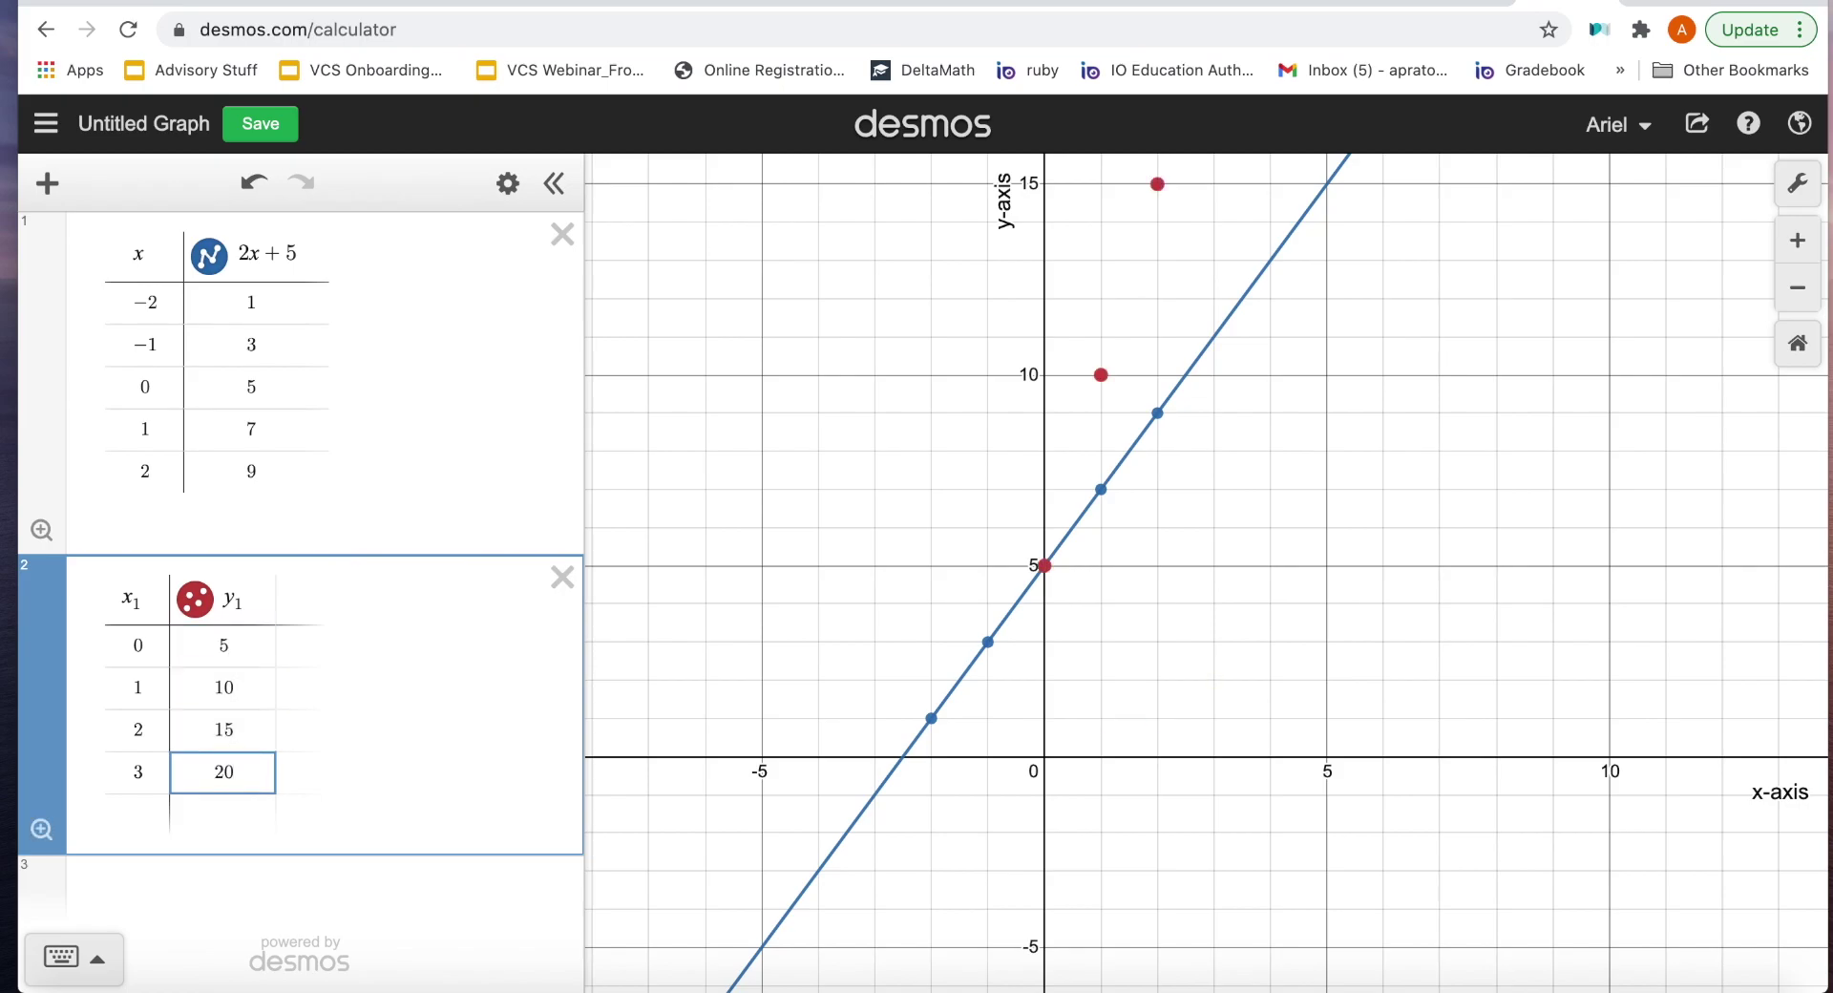
Step: Connect the second table's y₁ points with lines and make the points movable in all directions
{"action": "left_click_drag", "start_coordinate": [1474, 585], "coordinate": [1405, 796]}
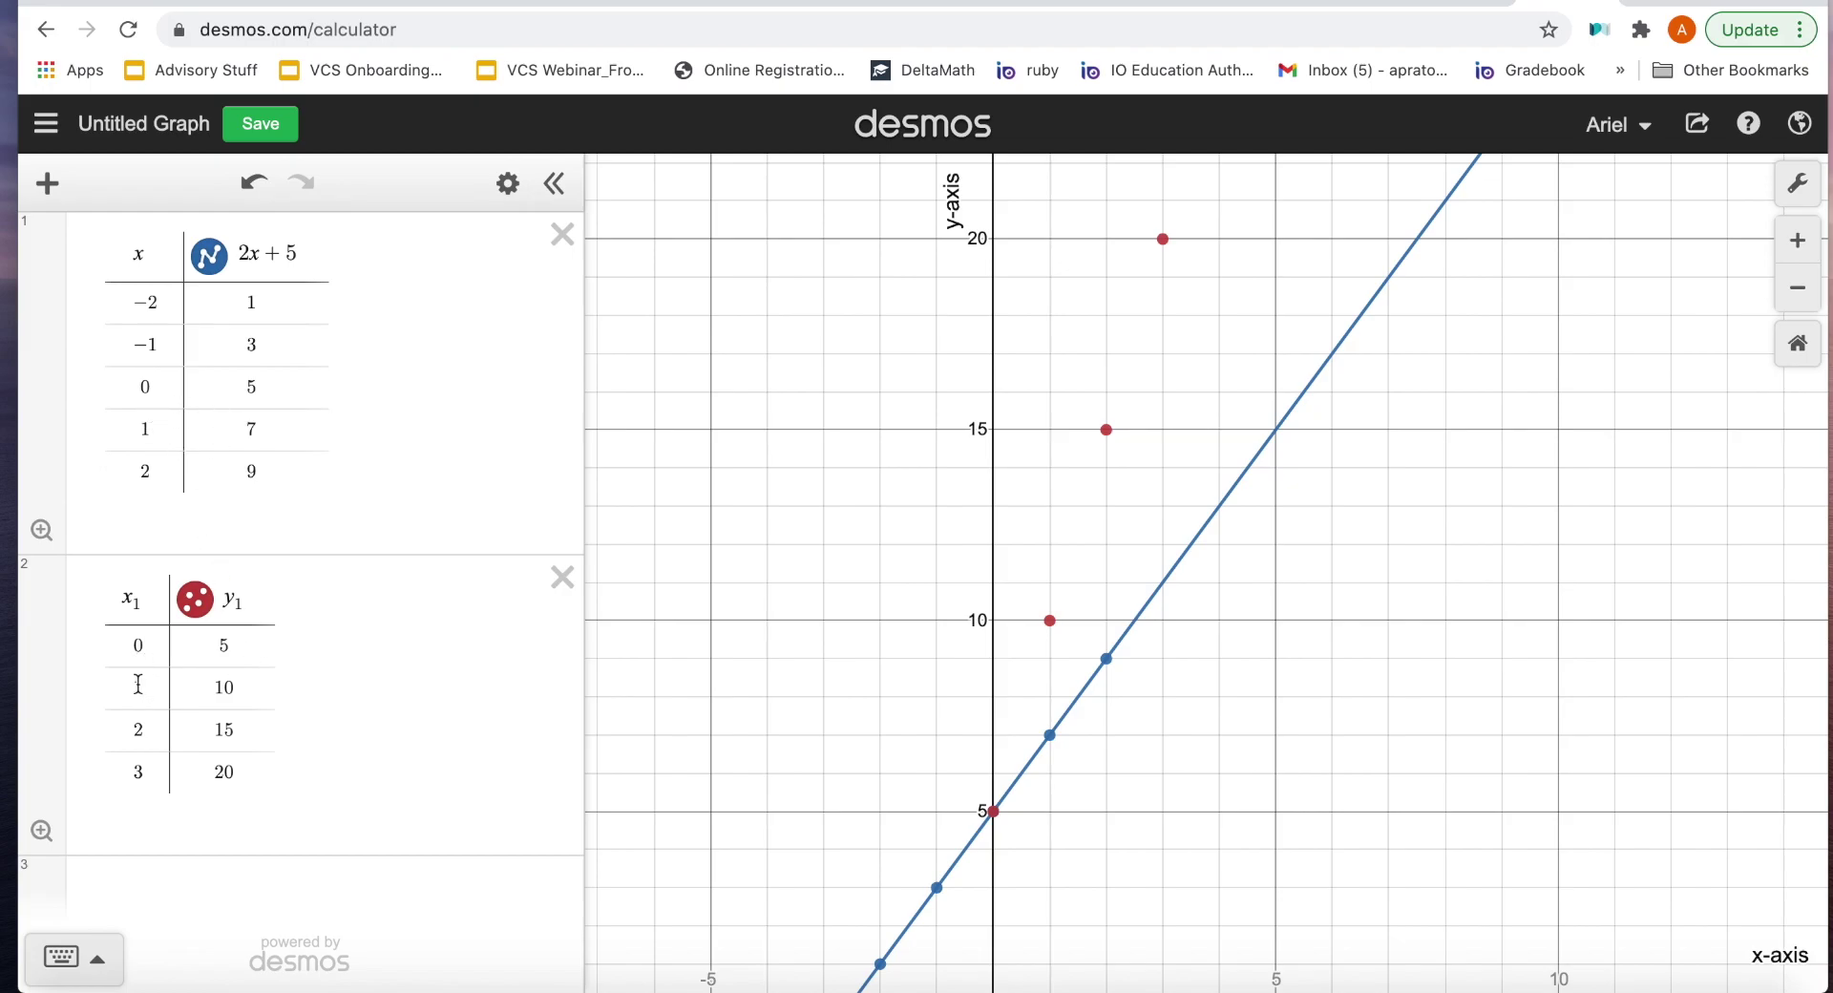
{"action": "left_click", "coordinate": [198, 609]}
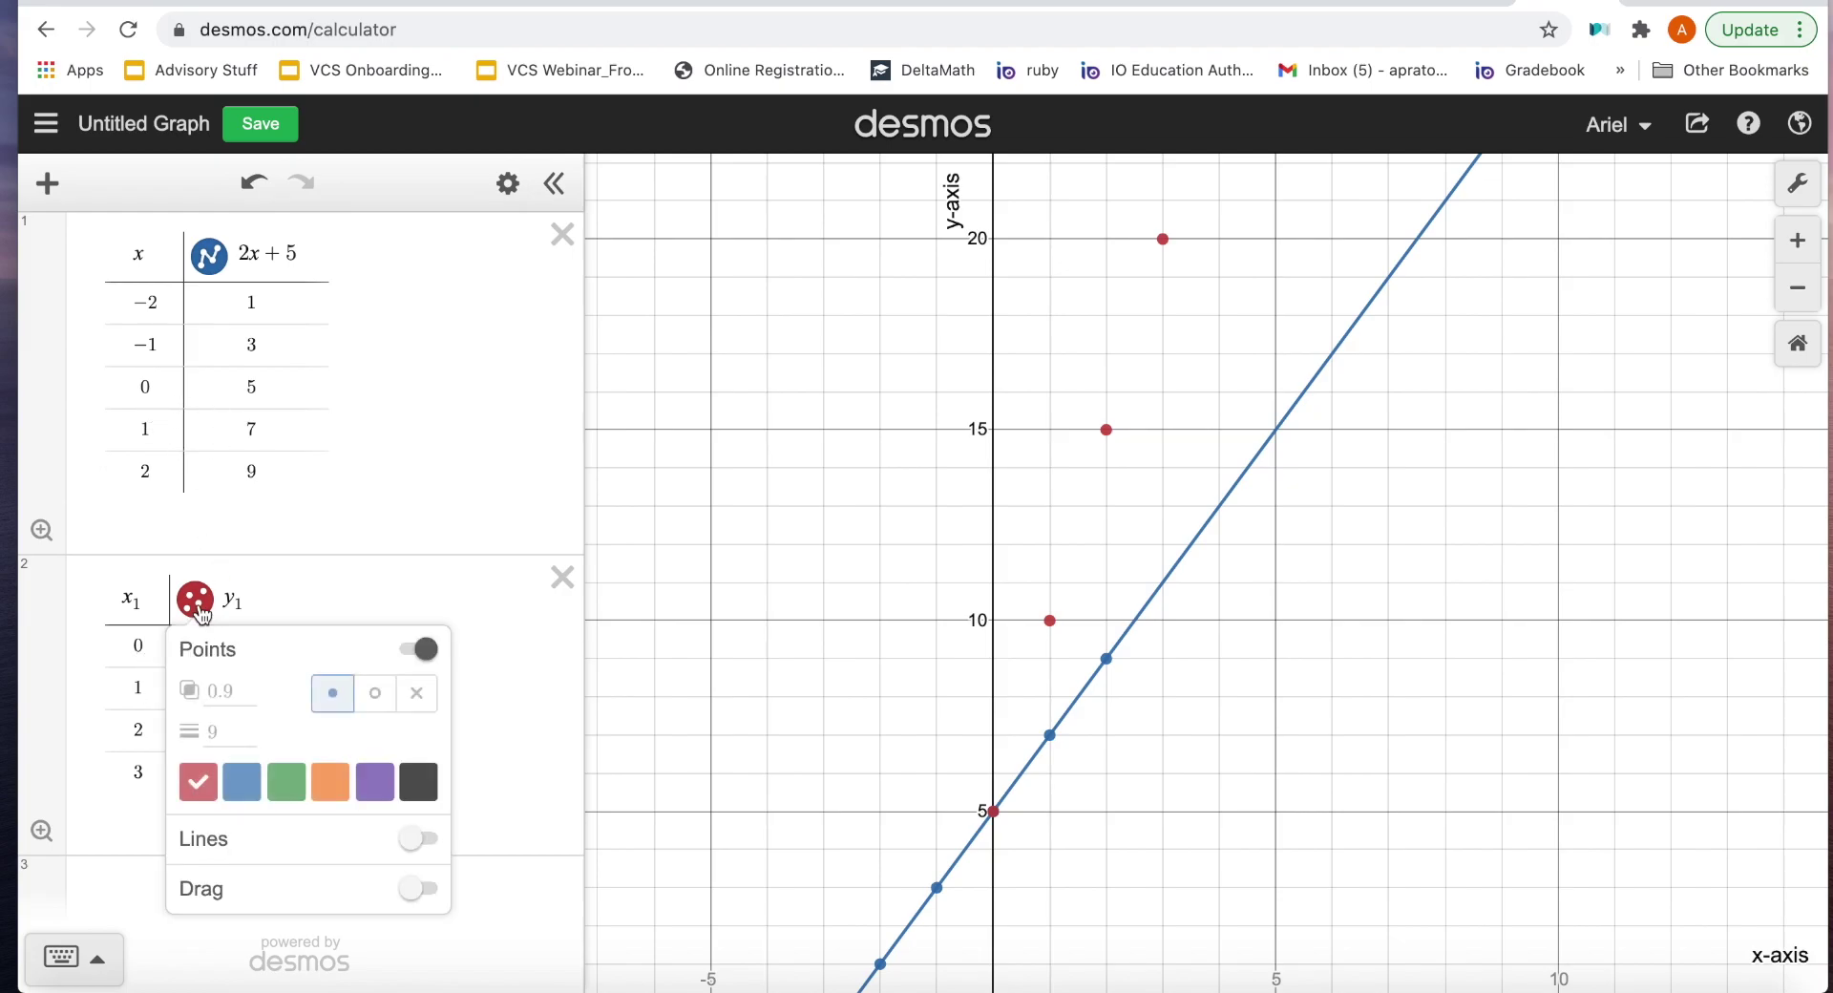
{"action": "left_click", "coordinate": [411, 840]}
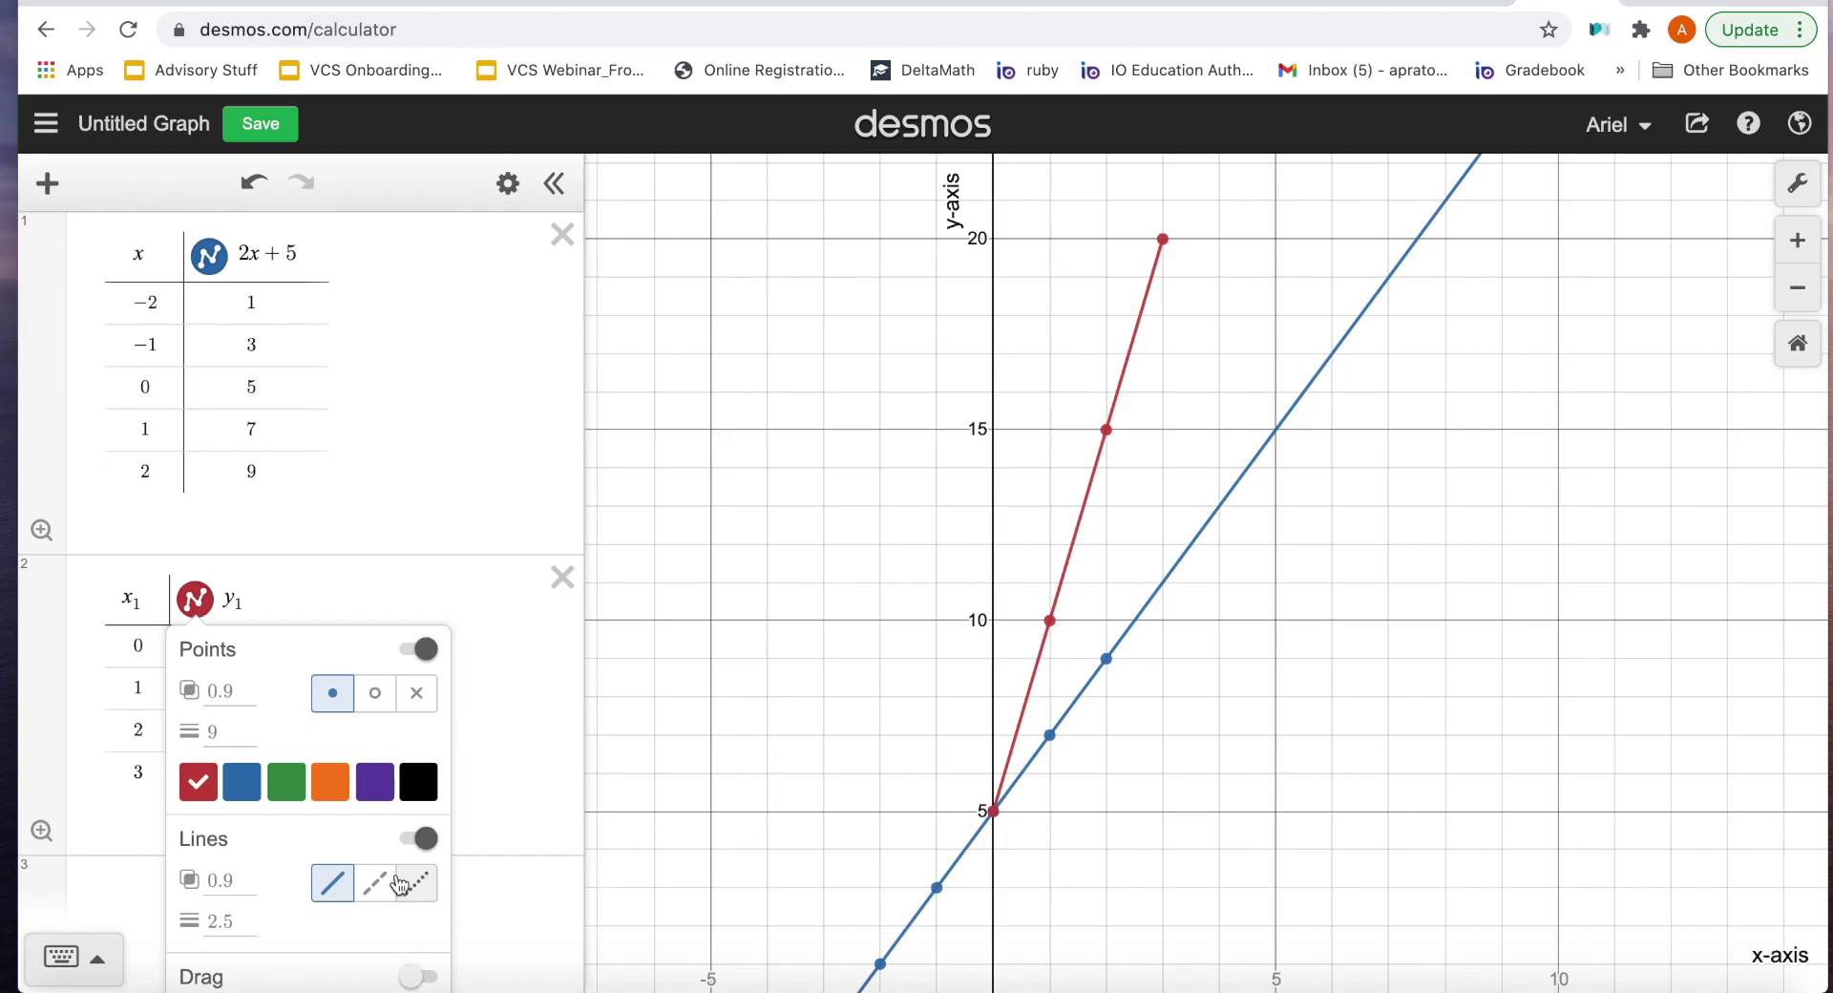
{"action": "left_click", "coordinate": [413, 977]}
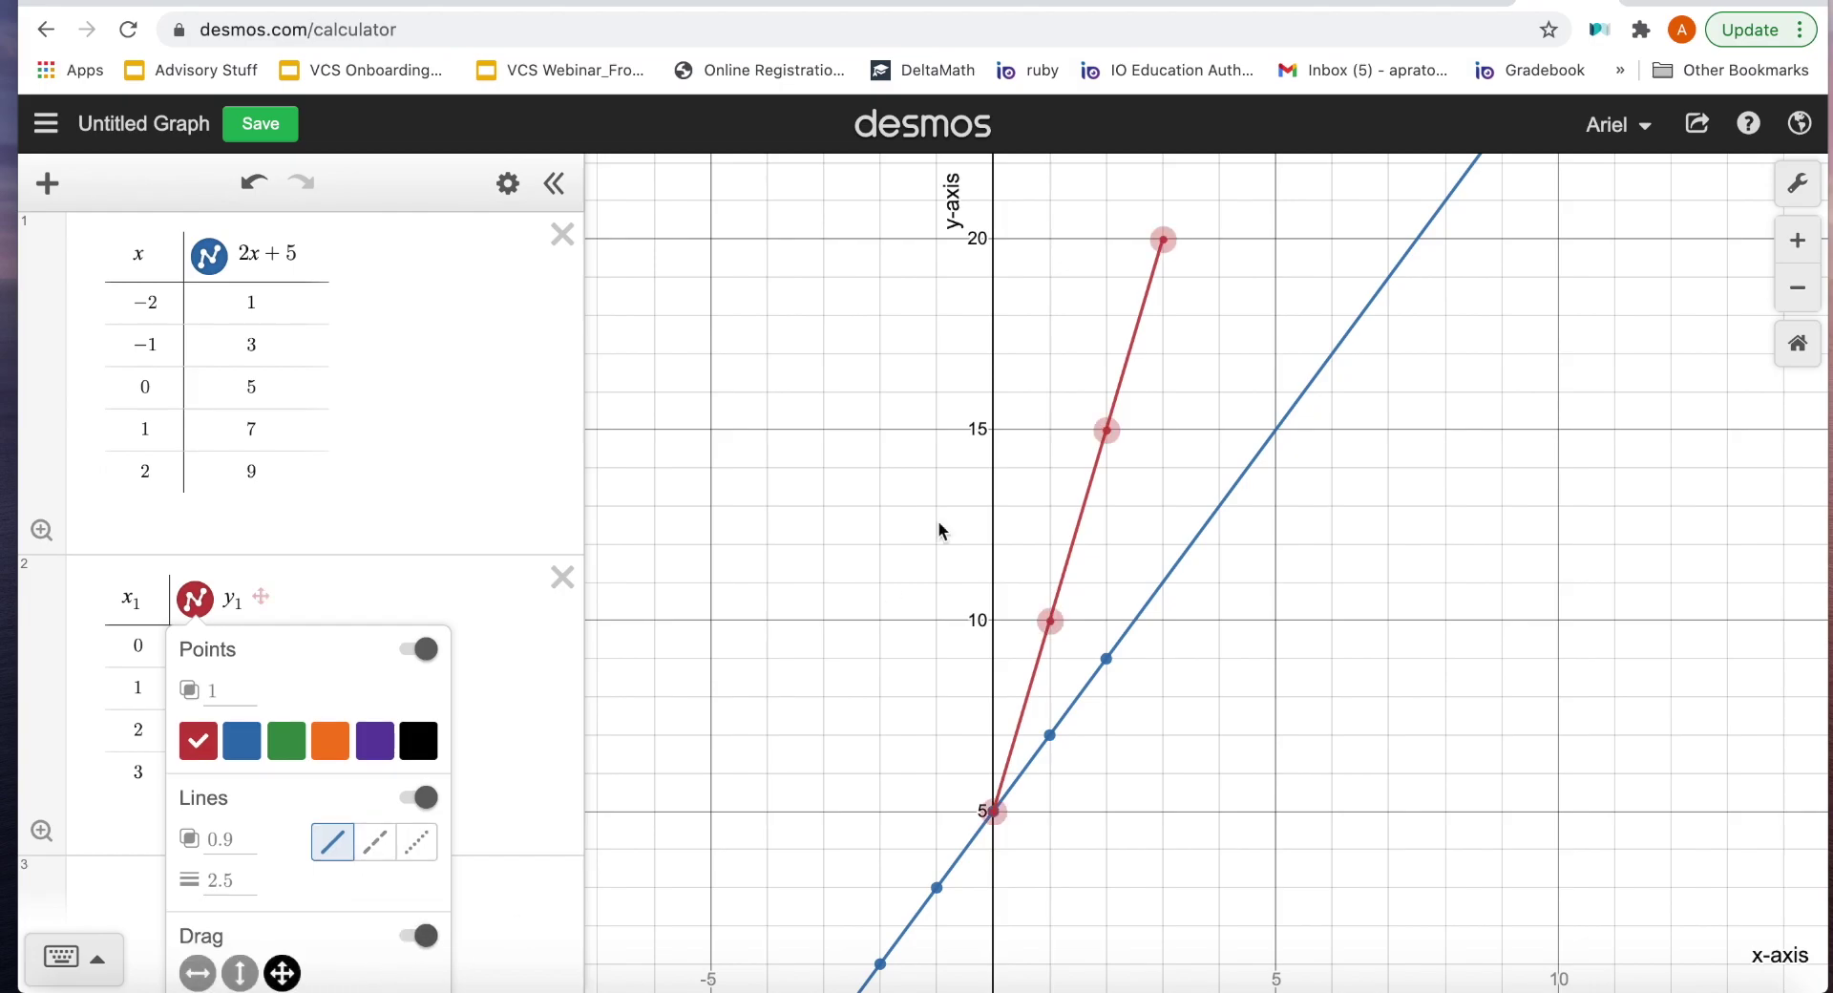
{"action": "left_click", "coordinate": [1169, 236]}
{"action": "mouse_move", "coordinate": [1165, 237]}
{"action": "left_mouse_down"}
{"action": "mouse_move", "coordinate": [1167, 198]}
{"action": "mouse_move", "coordinate": [1166, 243]}
{"action": "left_mouse_up"}
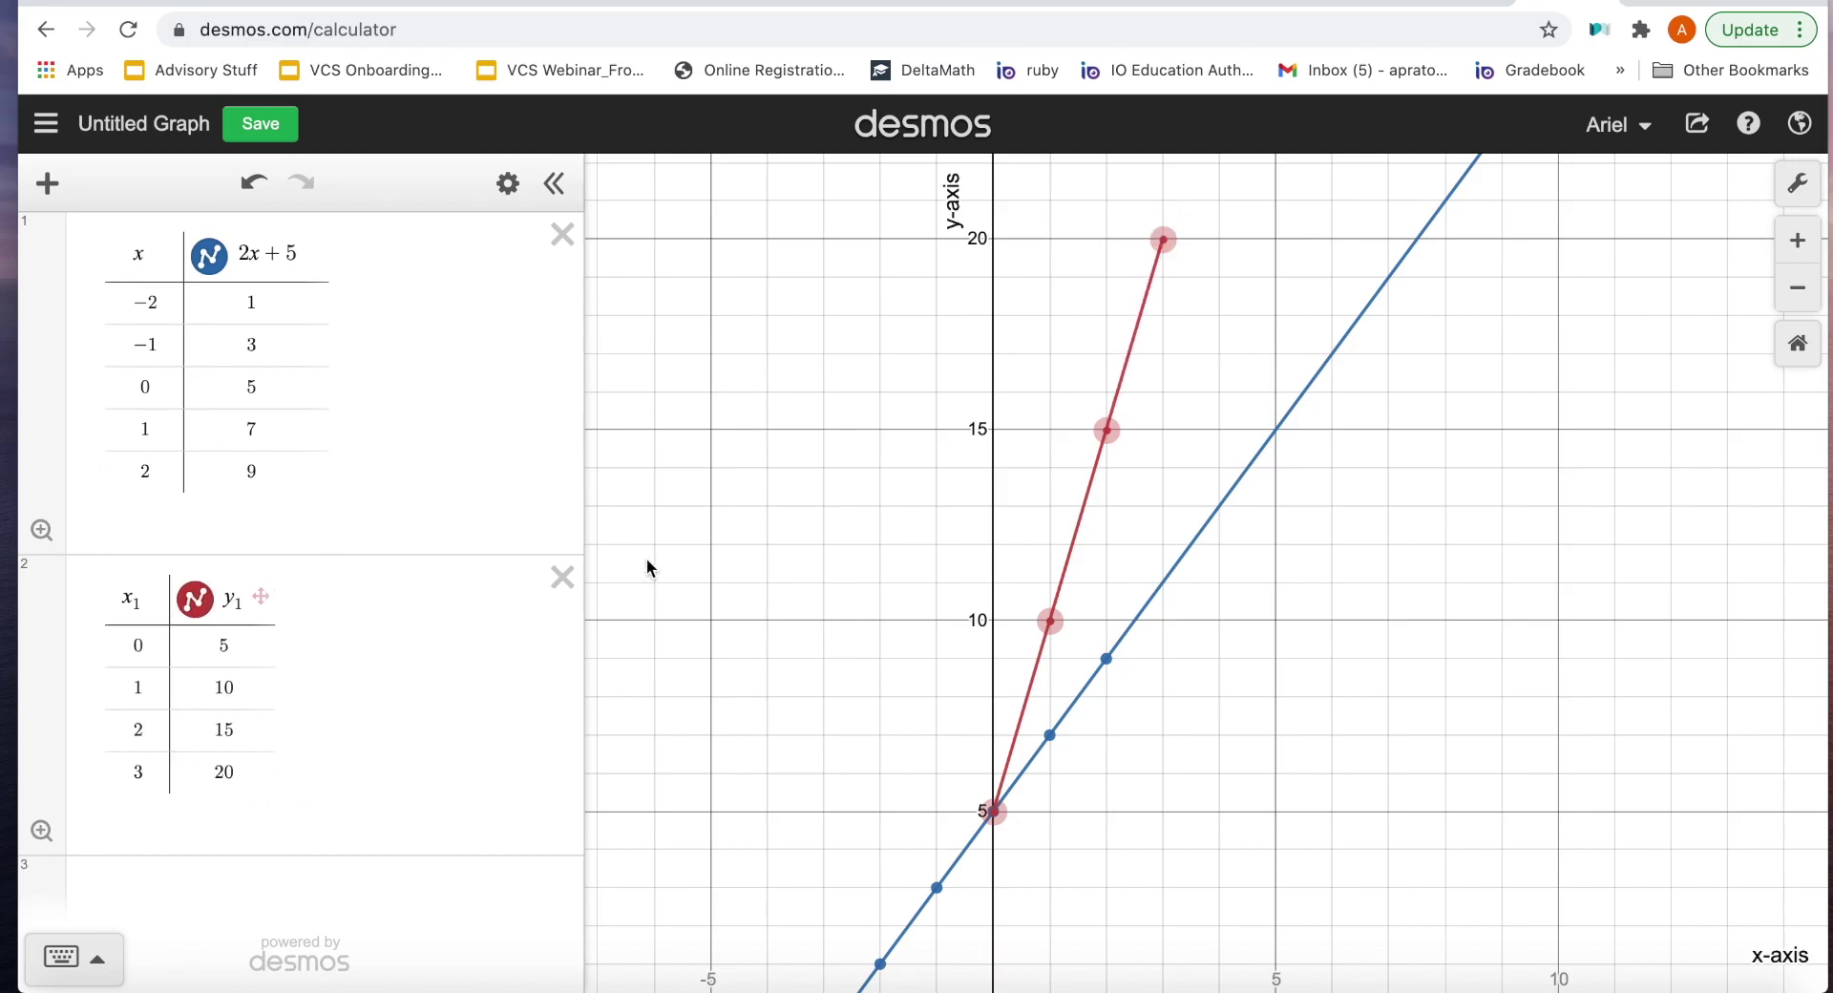
Step: Save the graph with the title "Graph 4"
{"action": "left_click_drag", "start_coordinate": [687, 576], "coordinate": [678, 460]}
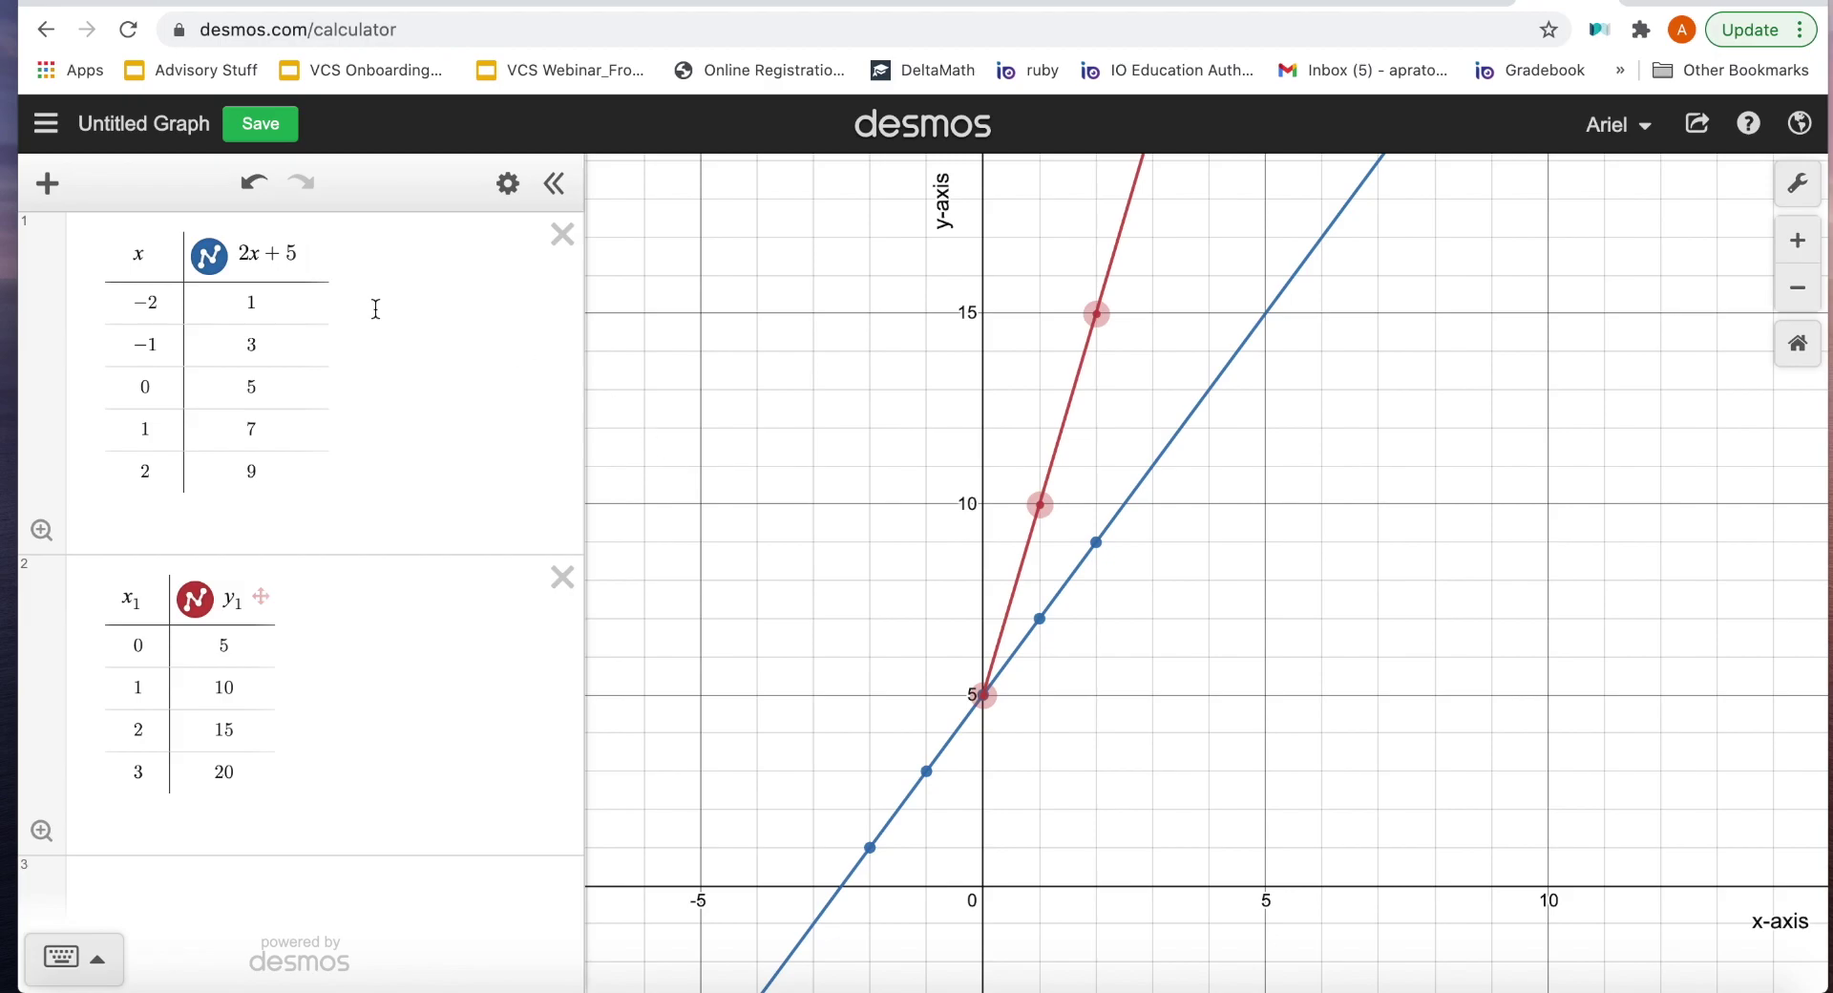
{"action": "left_click", "coordinate": [161, 126]}
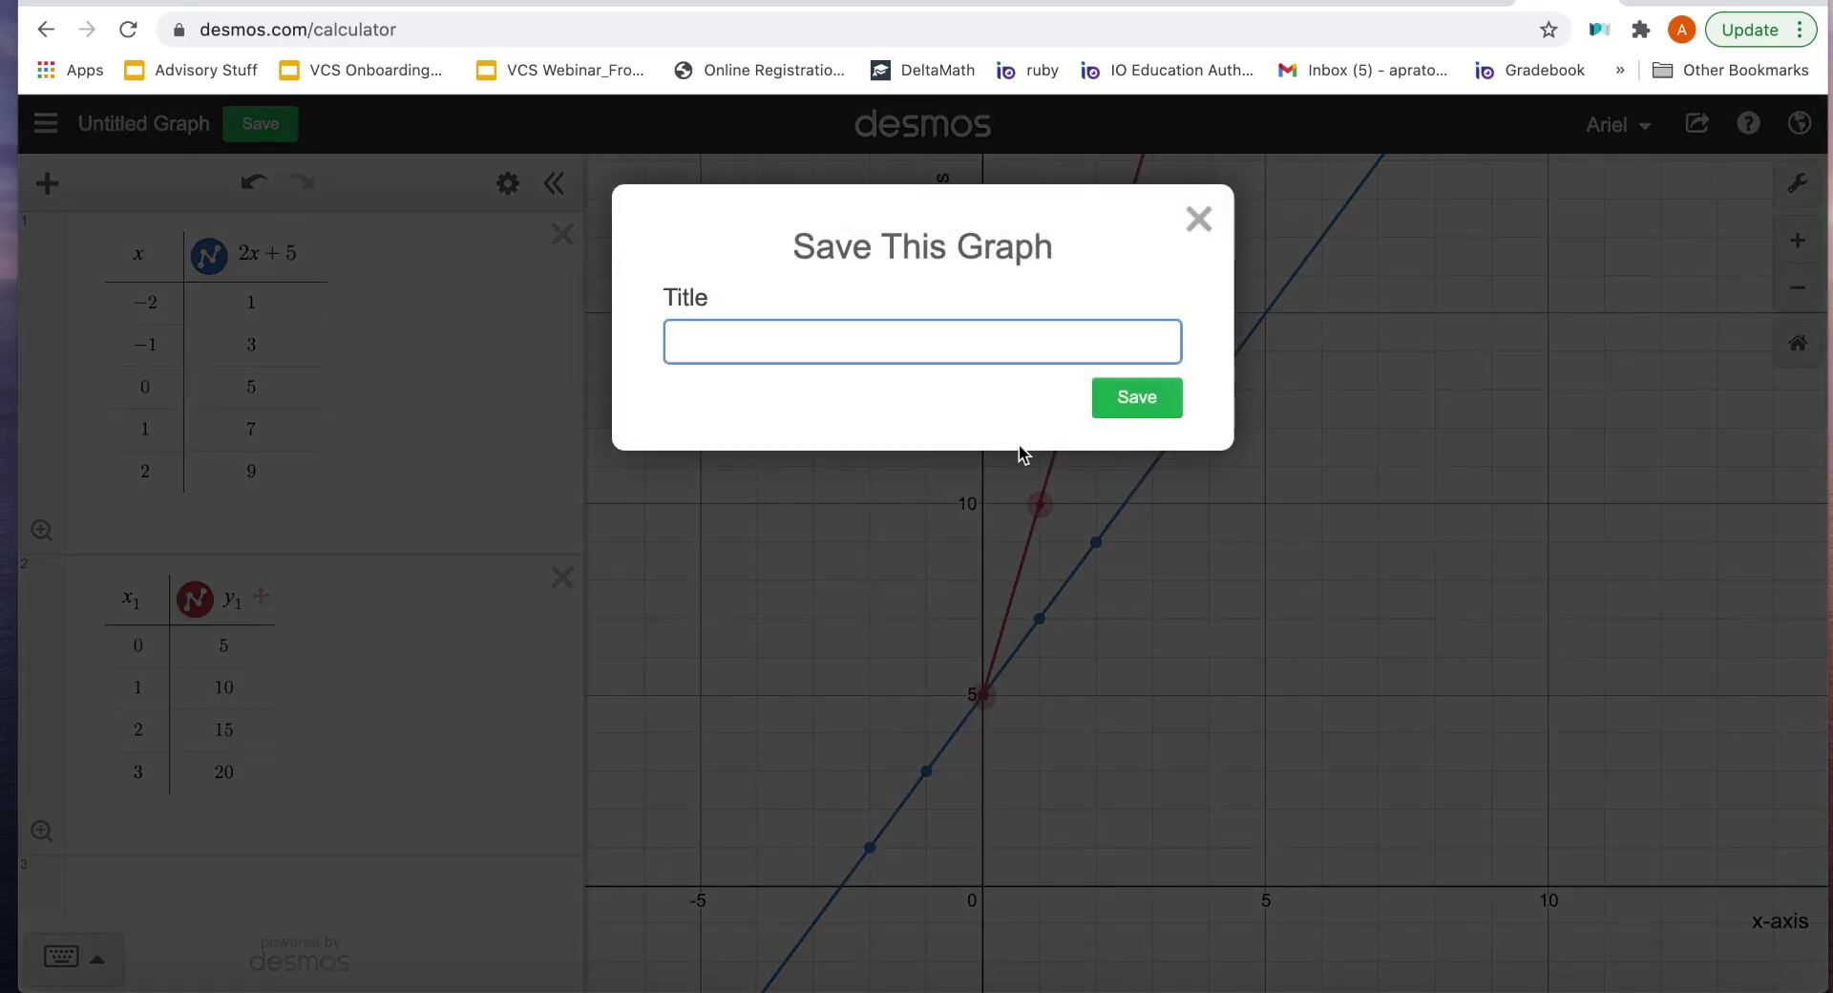
{"action": "type", "text": "Graph 4"}
{"action": "key", "text": "Return"}
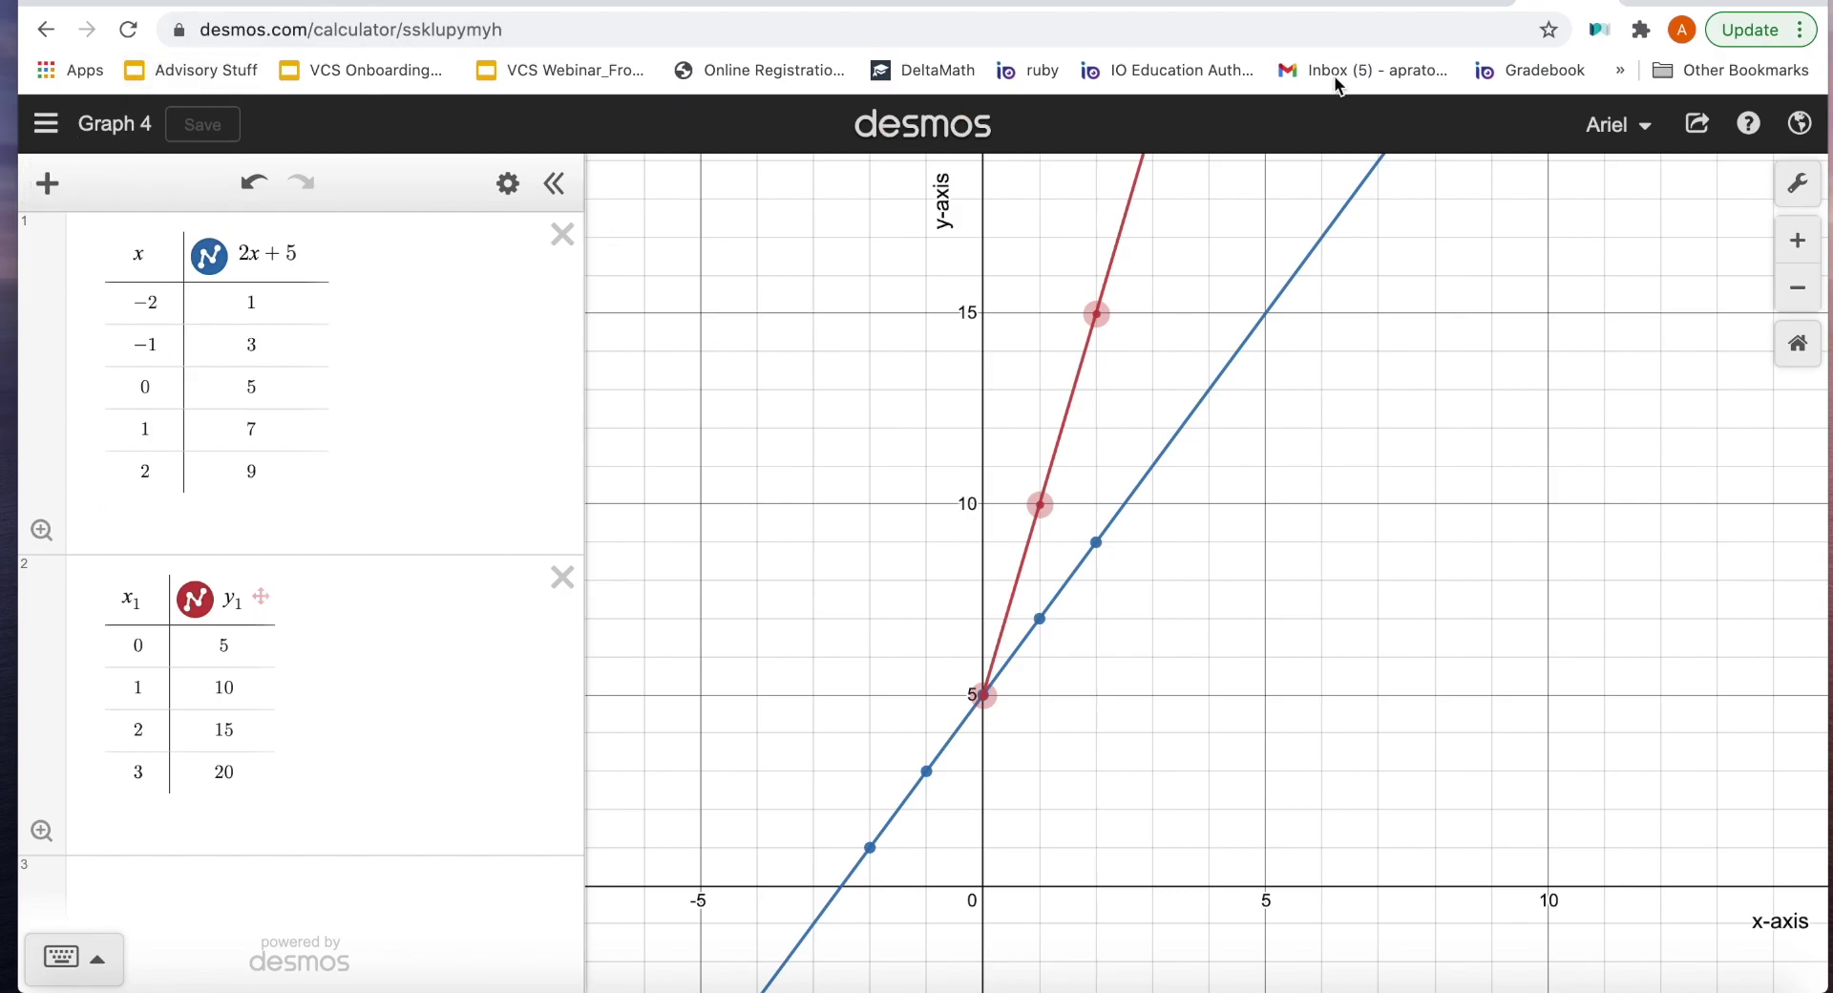
Step: Check the signed-in account's options and the list of saved graphs
{"action": "left_click", "coordinate": [1621, 127]}
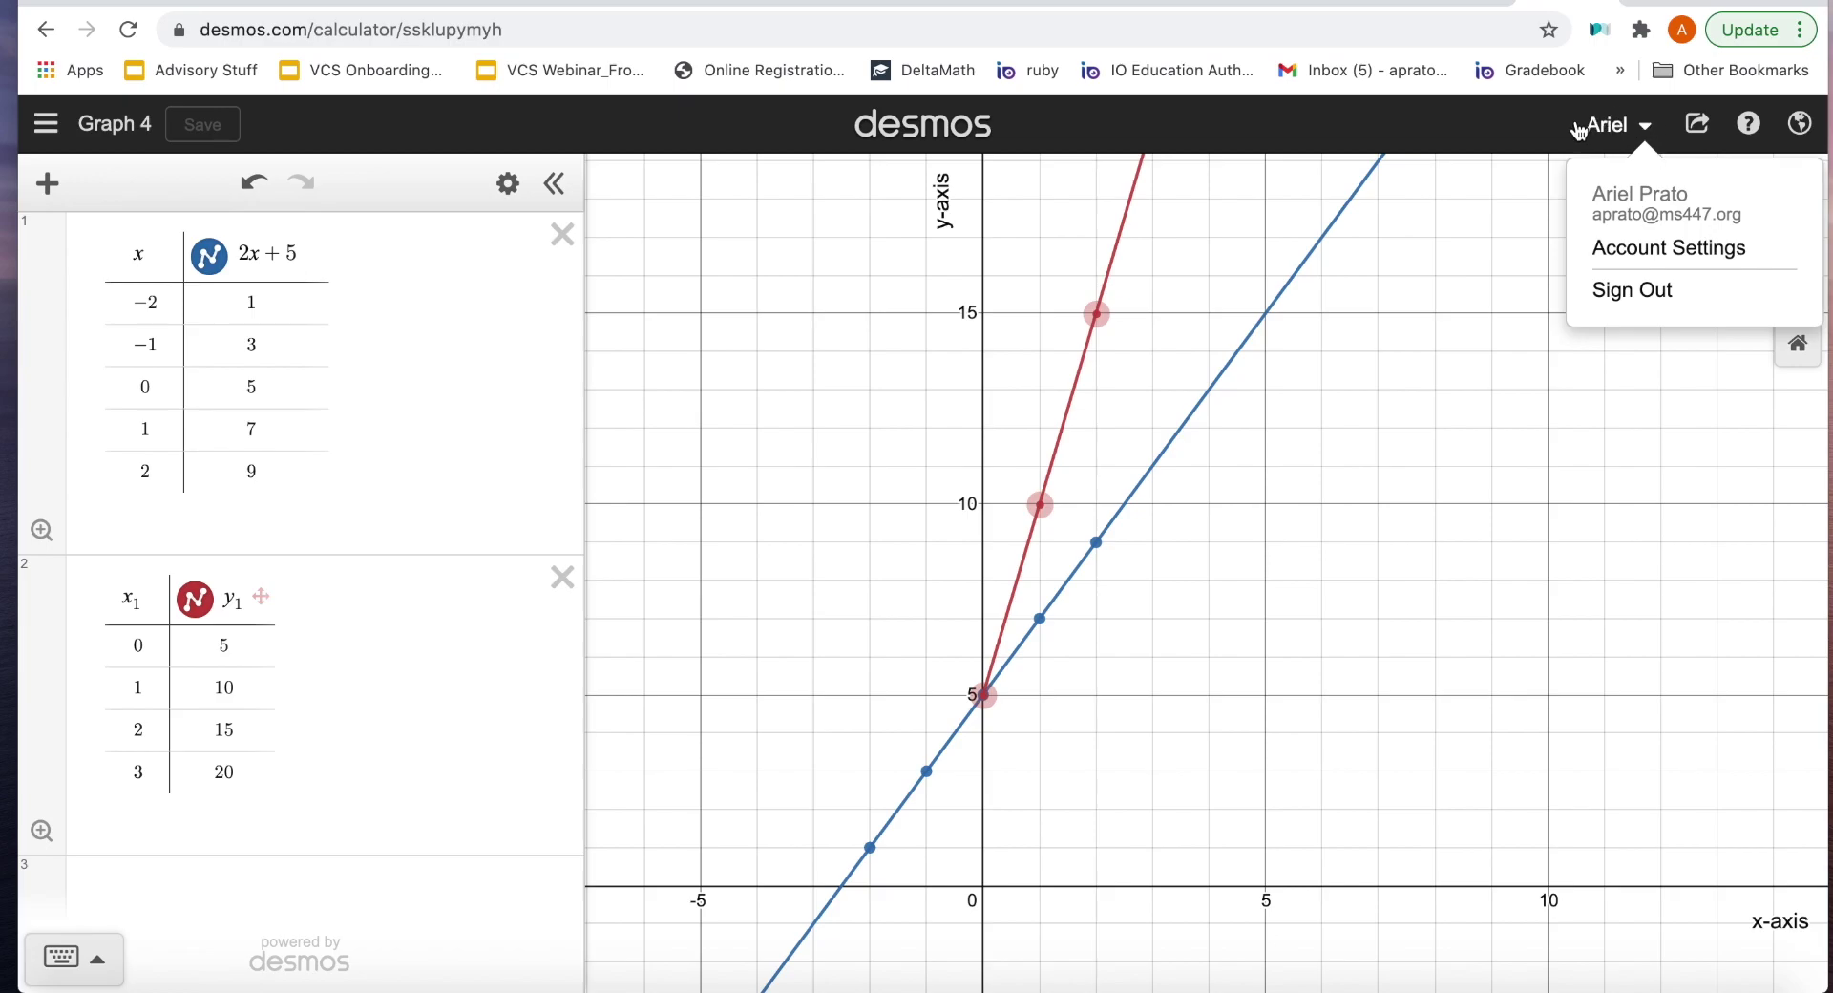
{"action": "left_click", "coordinate": [1499, 243]}
{"action": "left_click", "coordinate": [46, 123]}
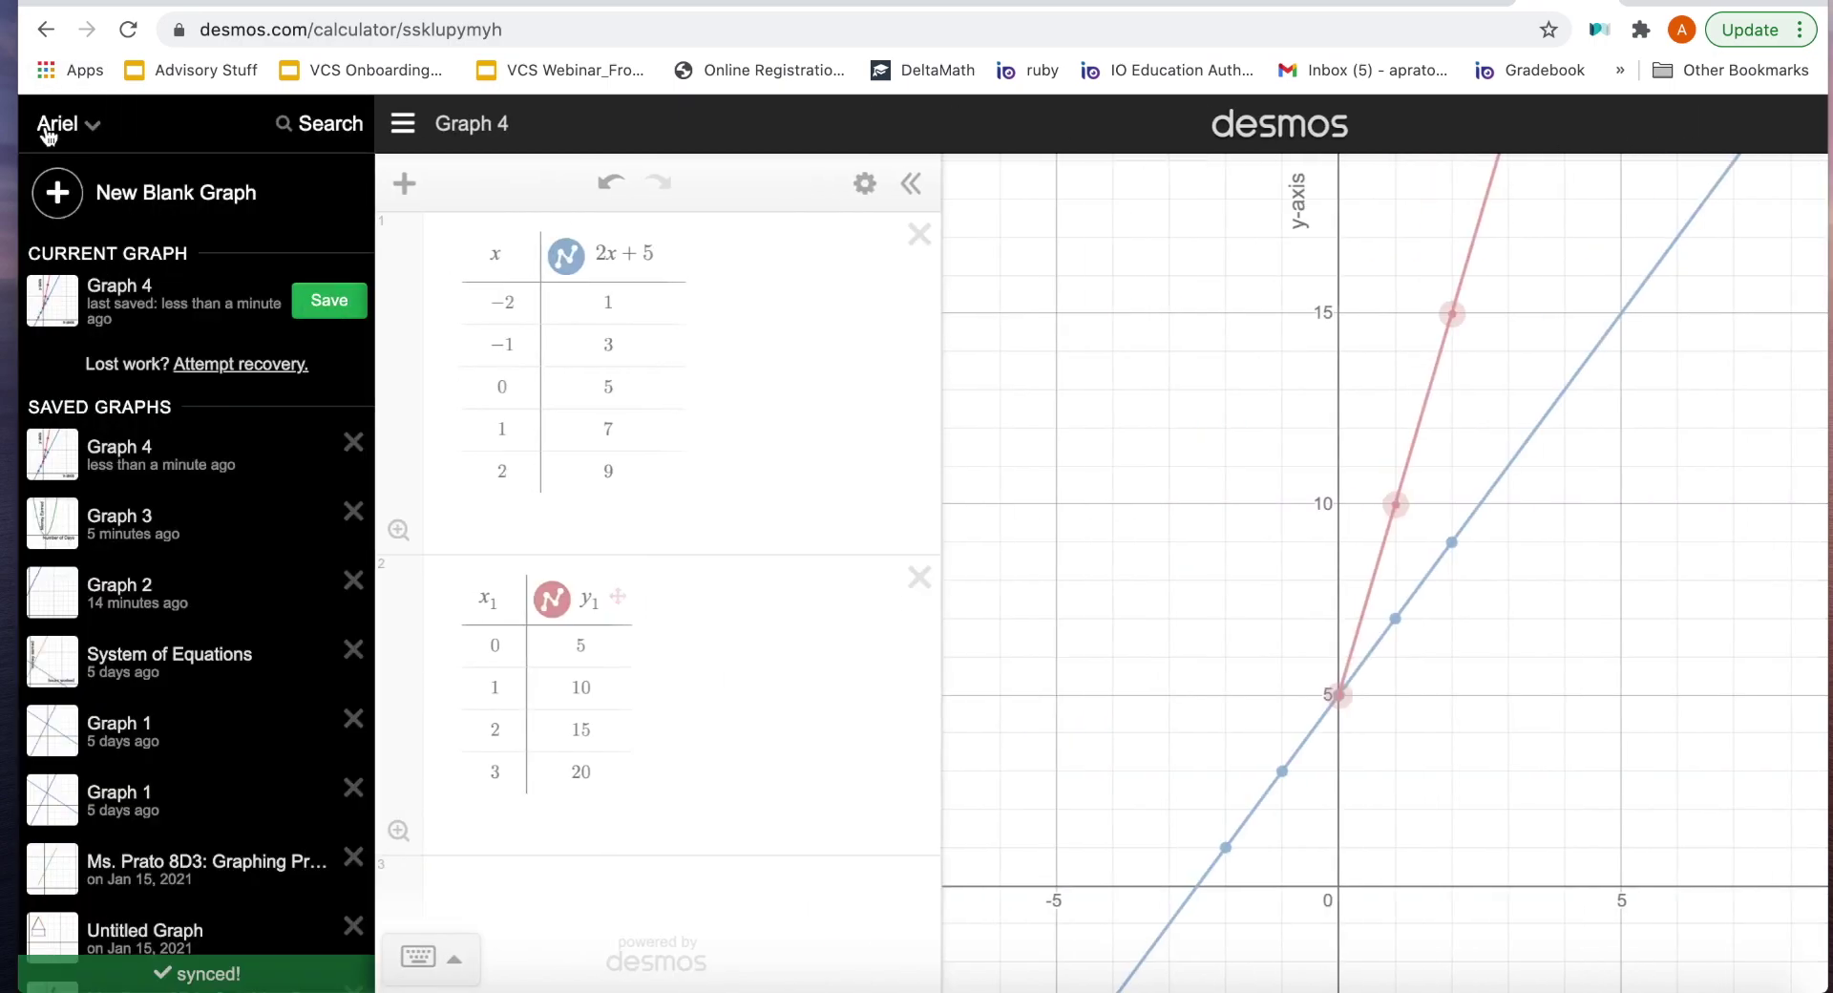
{"action": "left_click", "coordinate": [1039, 359]}
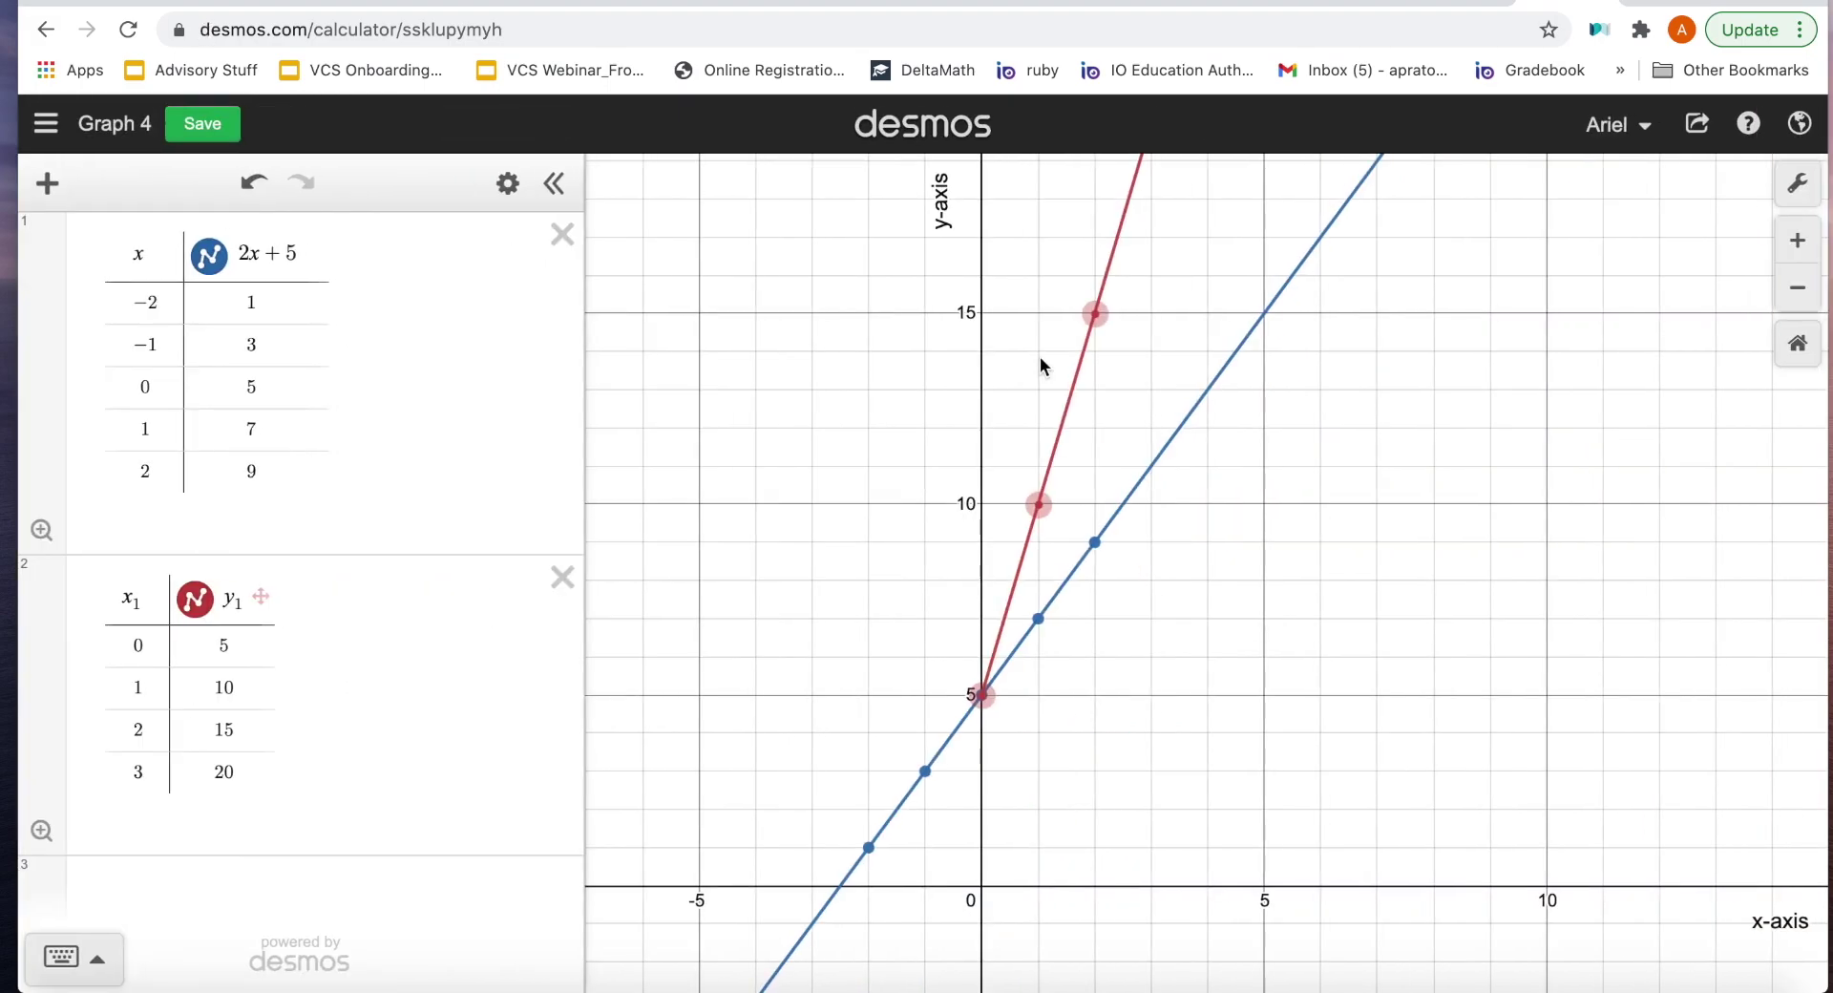
Step: Delete both tables and graph the absolute value equation y = |x|
{"action": "left_click", "coordinate": [559, 579]}
{"action": "left_click", "coordinate": [563, 235]}
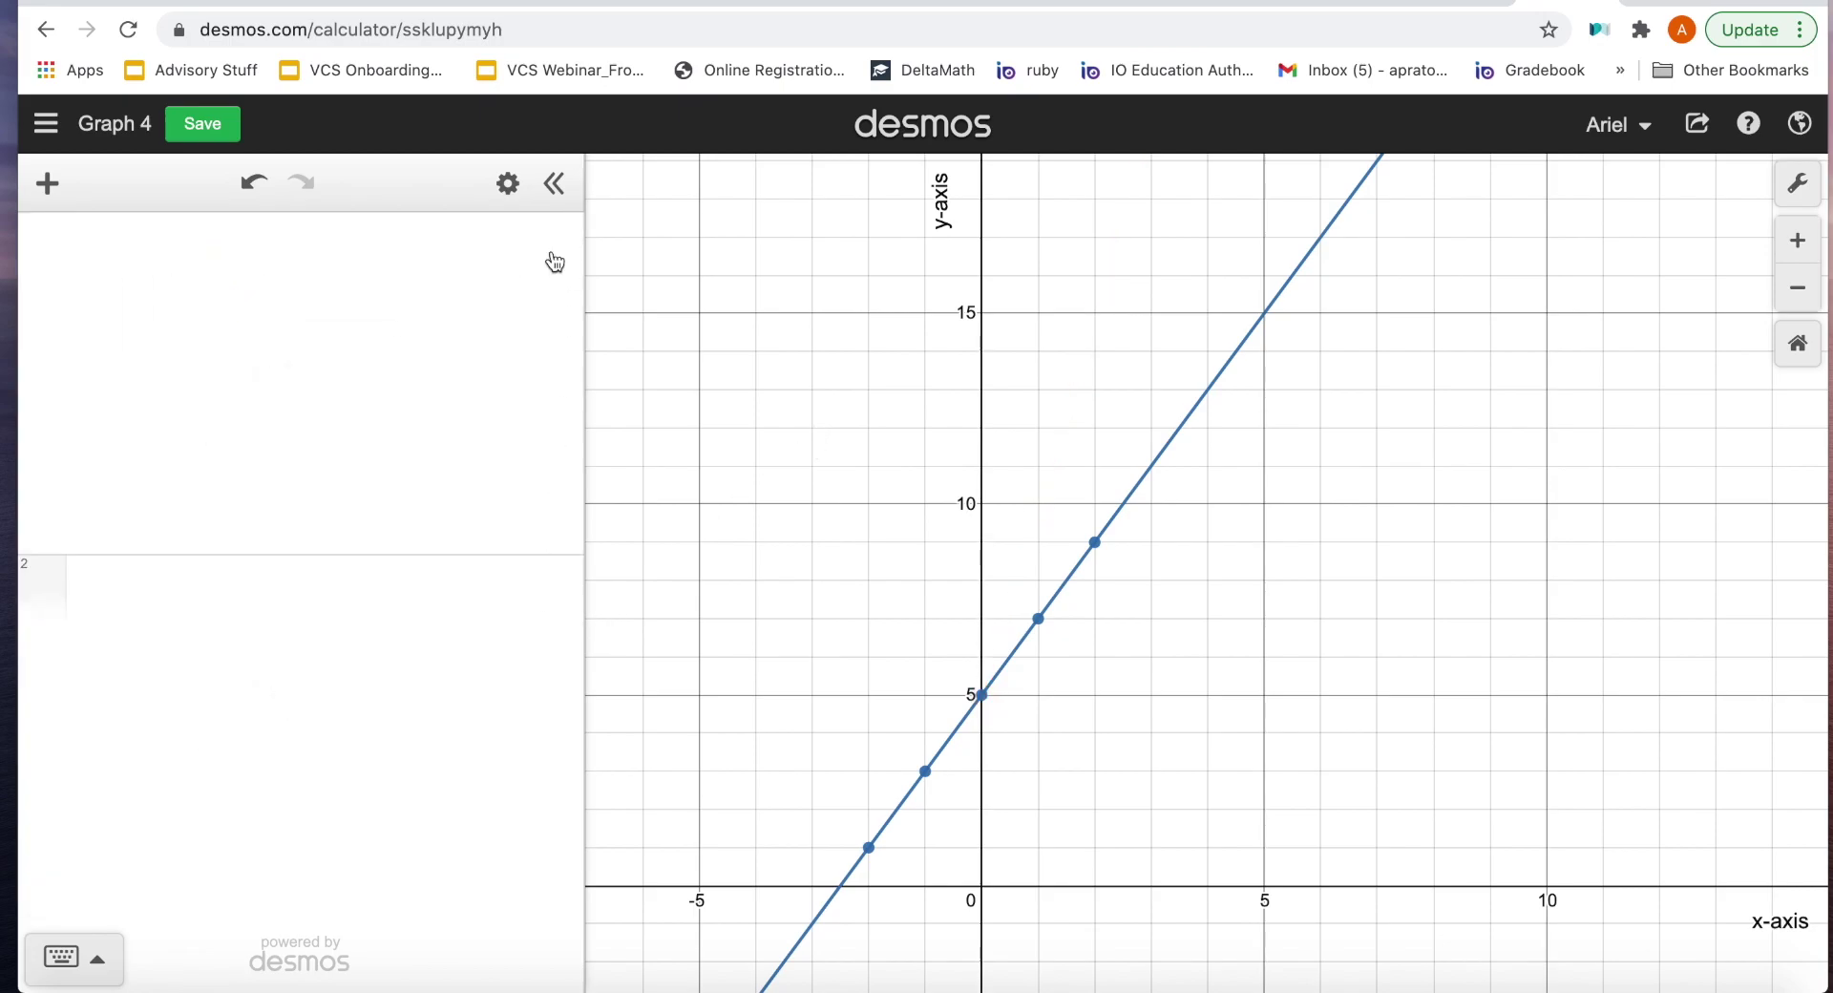
{"action": "left_click", "coordinate": [247, 276]}
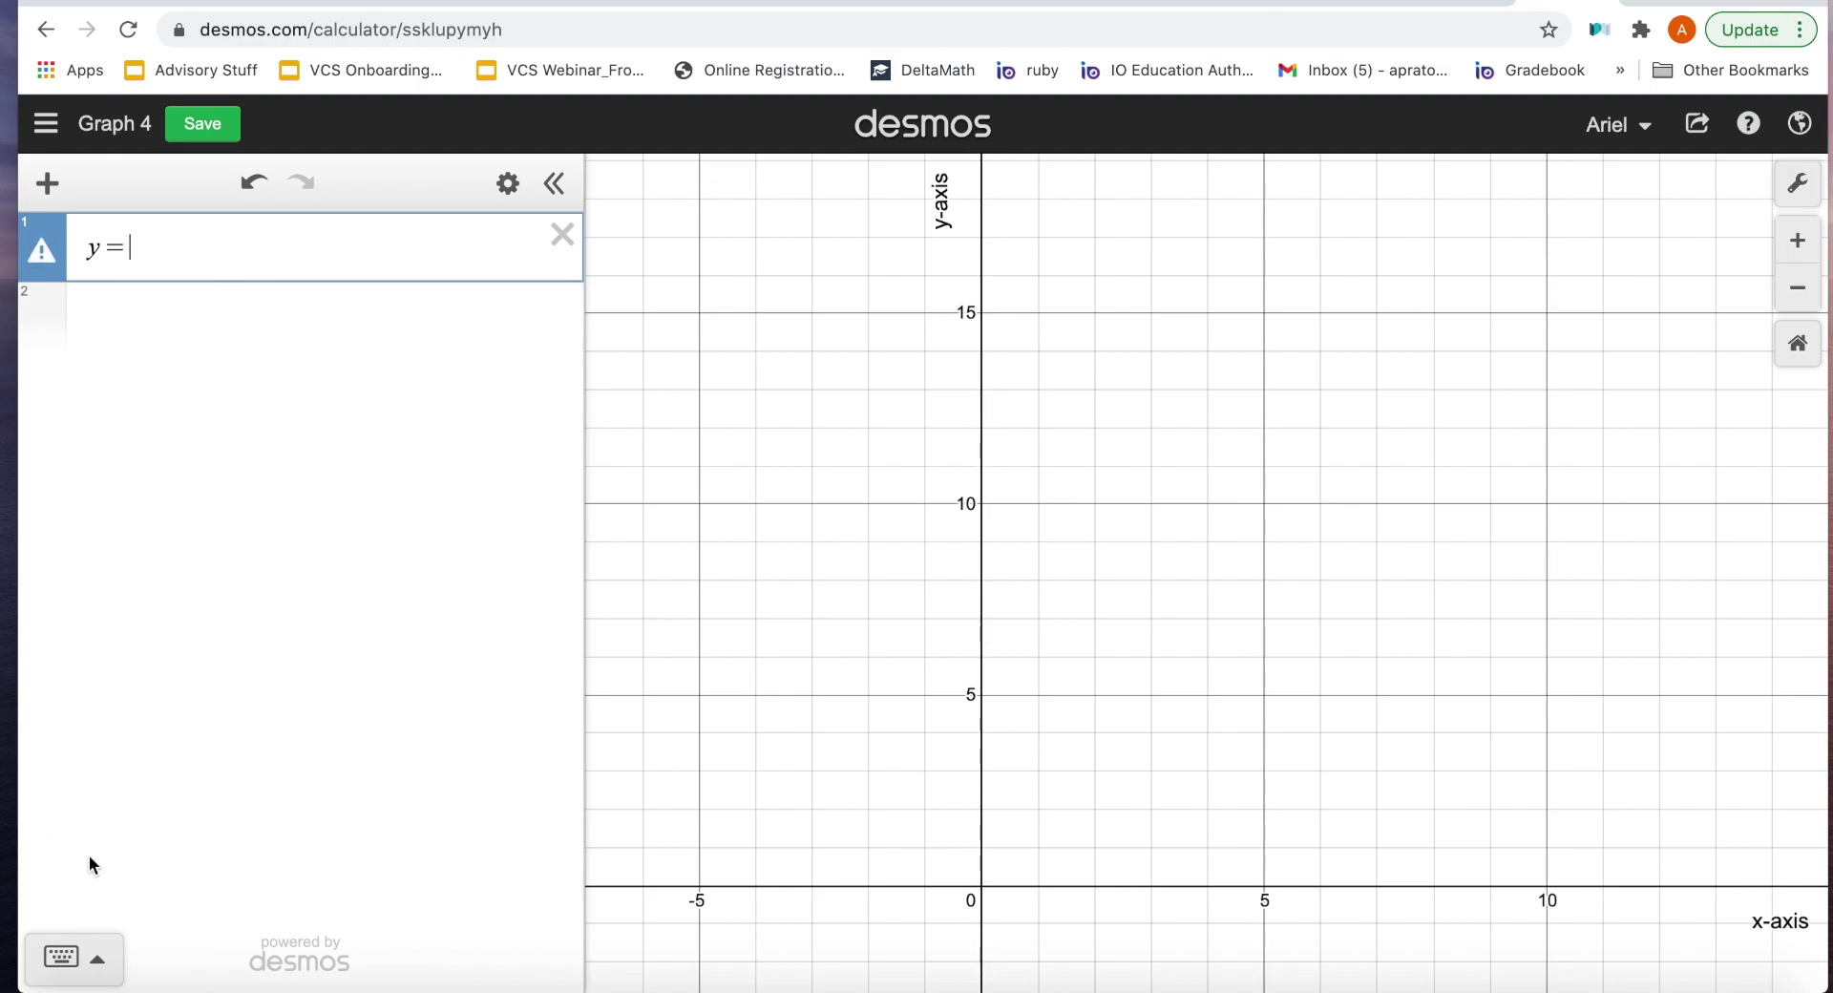
{"action": "left_click", "coordinate": [100, 937]}
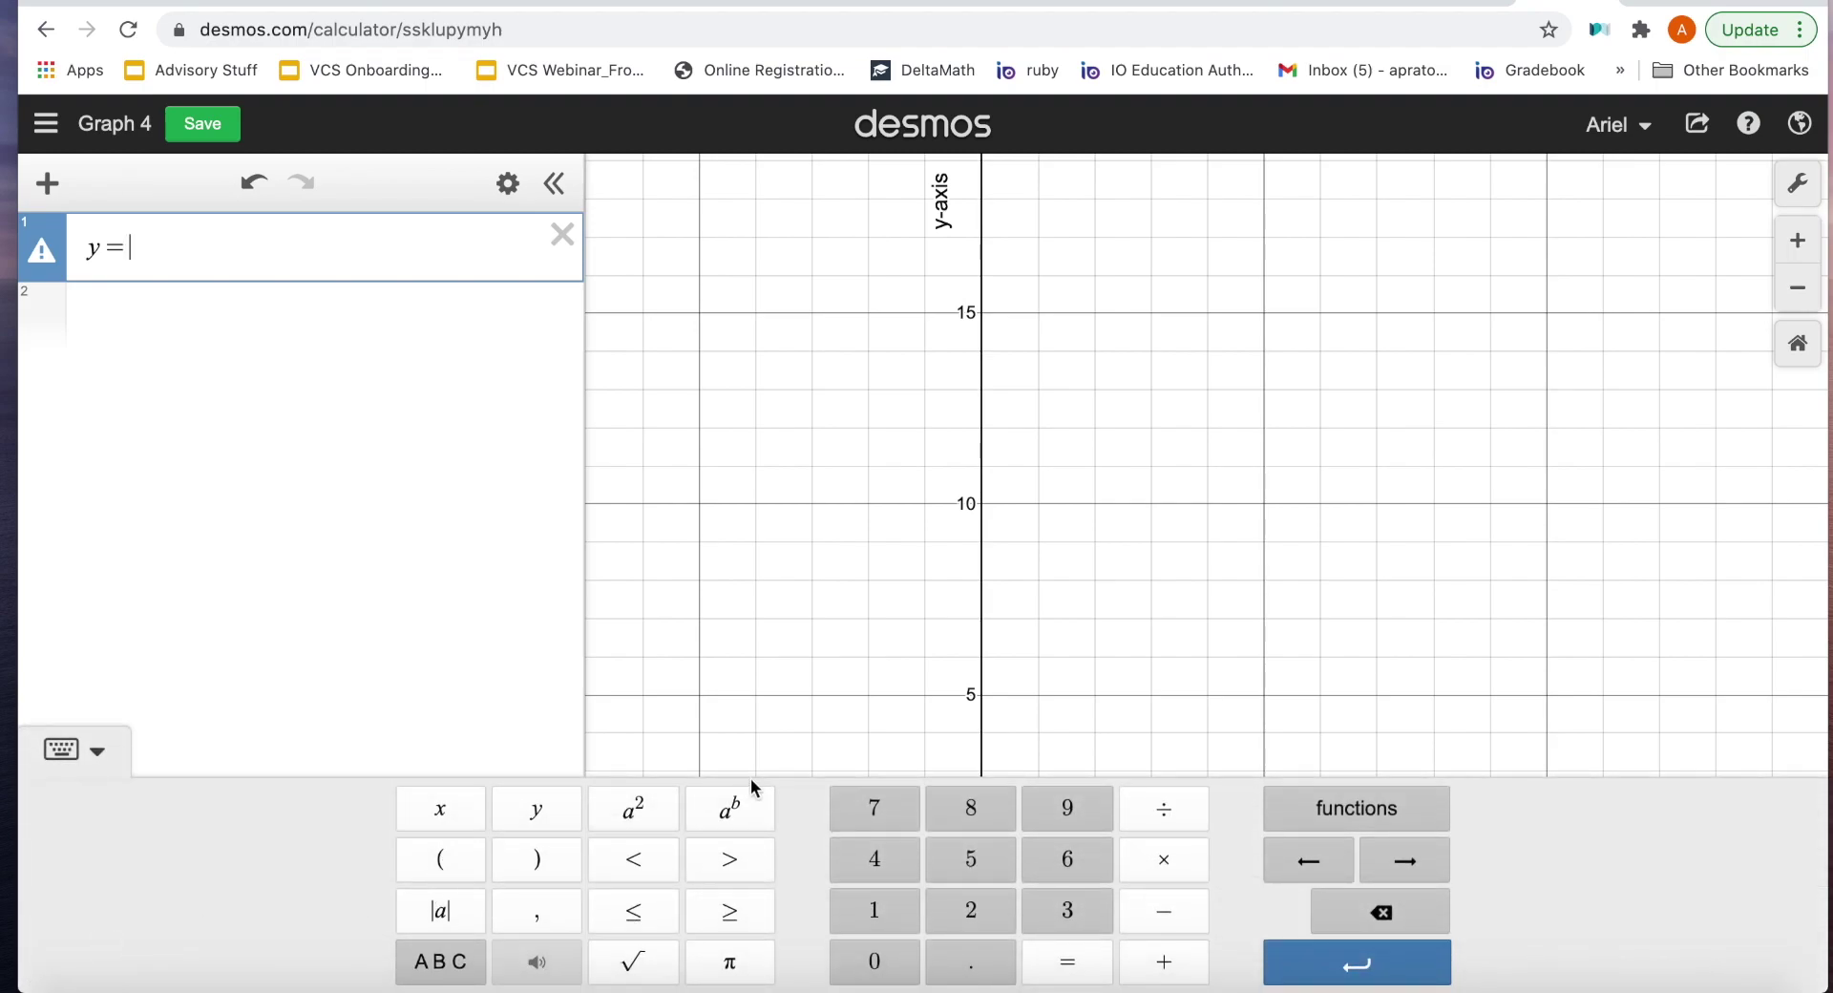
{"action": "left_click", "coordinate": [458, 917]}
{"action": "type", "text": "x|"}
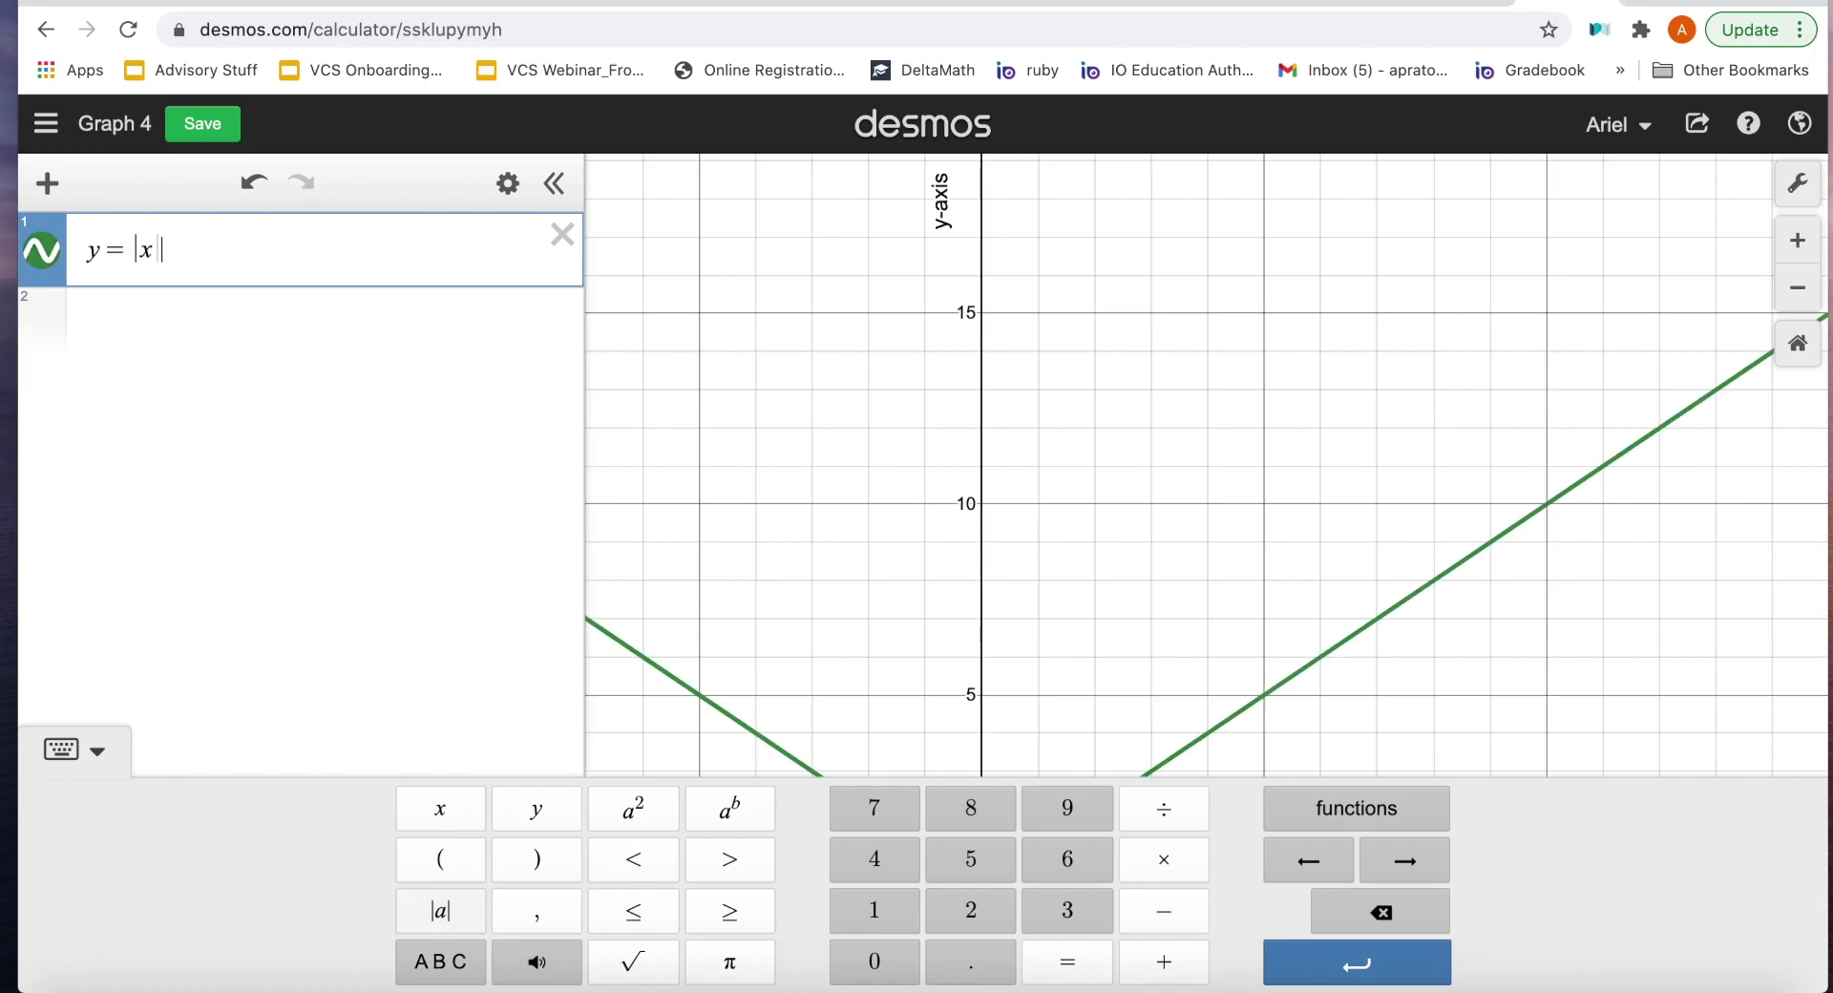
{"action": "key", "text": "Return"}
{"action": "left_click_drag", "start_coordinate": [829, 623], "coordinate": [940, 437]}
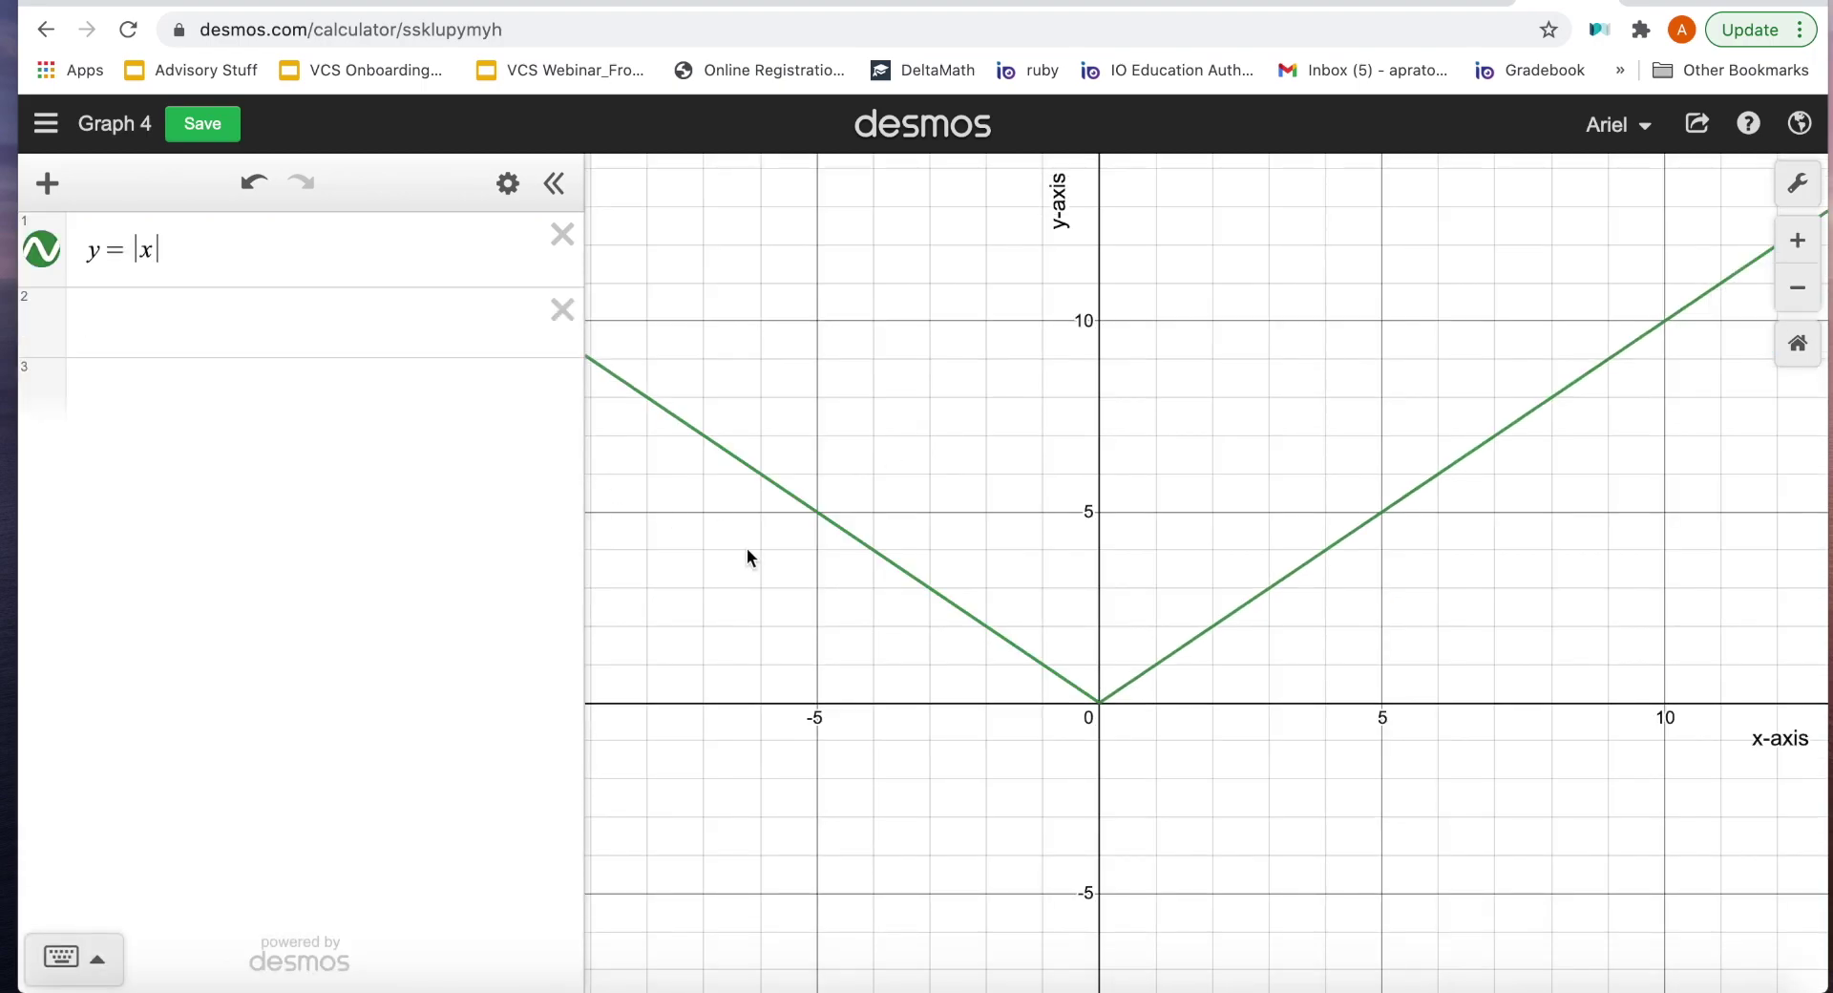
Step: Replace the equation y = |x| with y = mx + b and remove the empty second expression line
{"action": "left_click", "coordinate": [203, 316]}
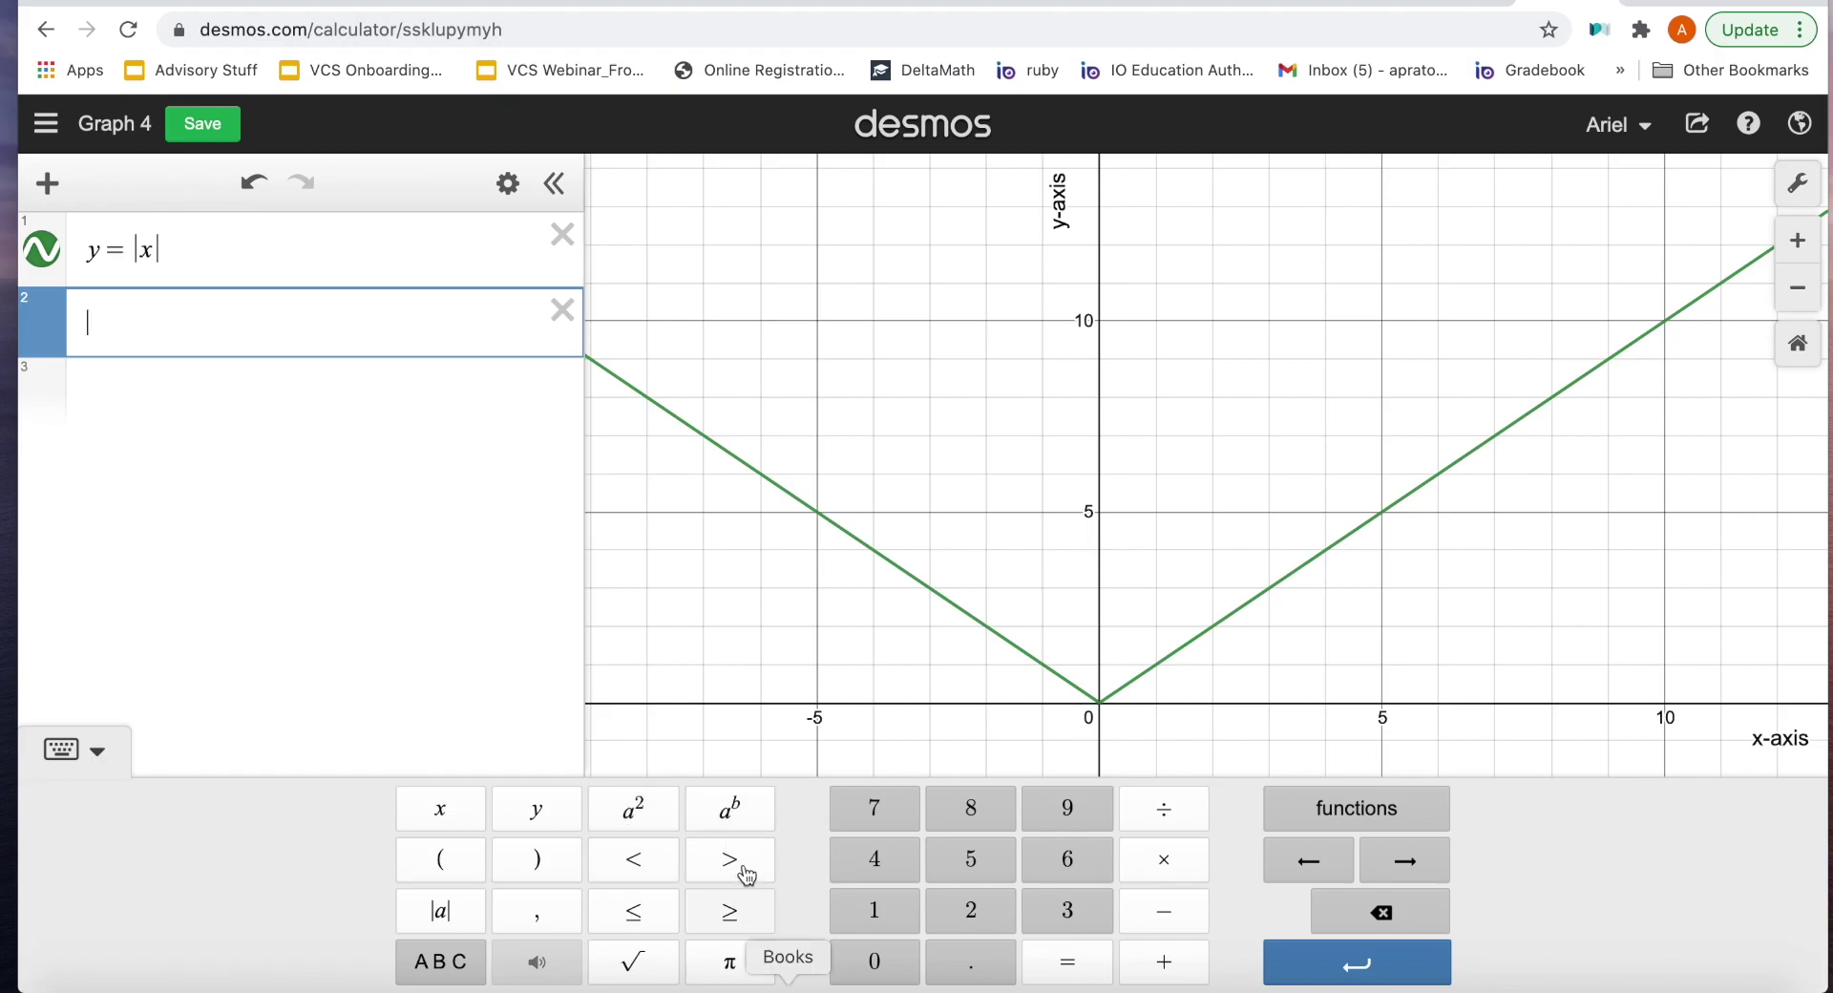
{"action": "left_click", "coordinate": [248, 277]}
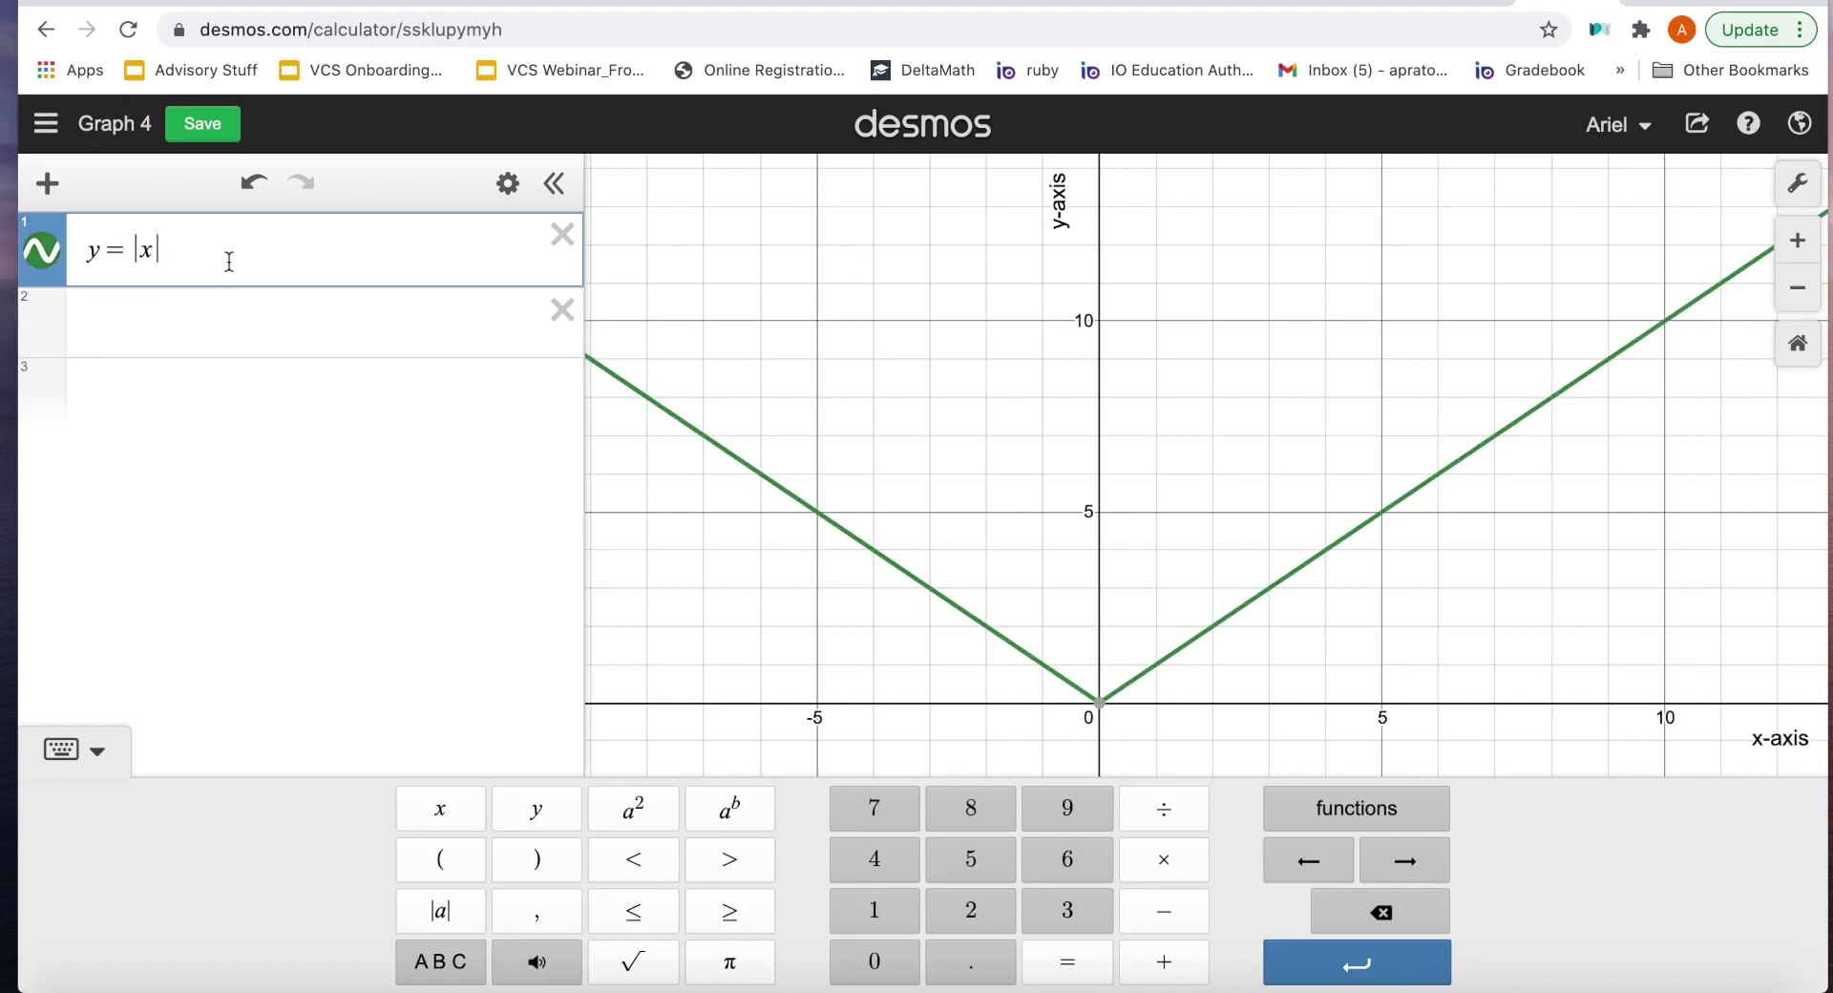
{"action": "left_click_drag", "start_coordinate": [229, 263], "coordinate": [46, 218]}
{"action": "key", "text": "BackSpace"}
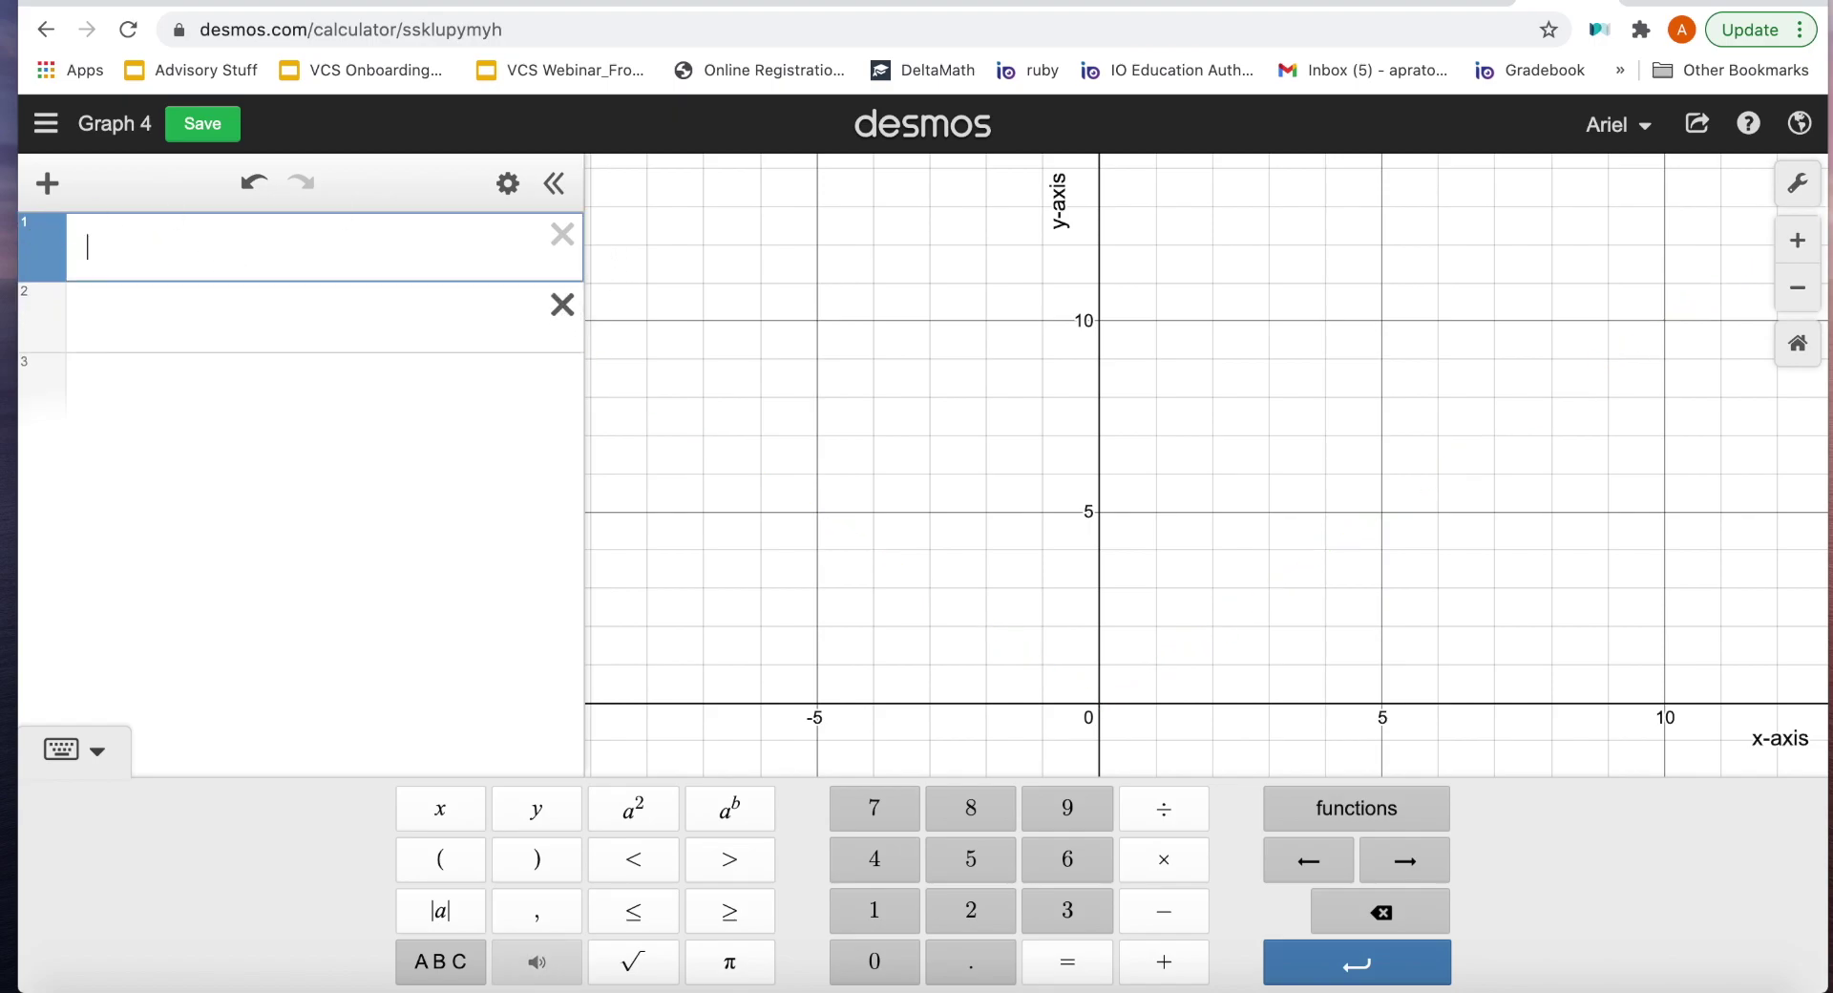
{"action": "left_click", "coordinate": [562, 308]}
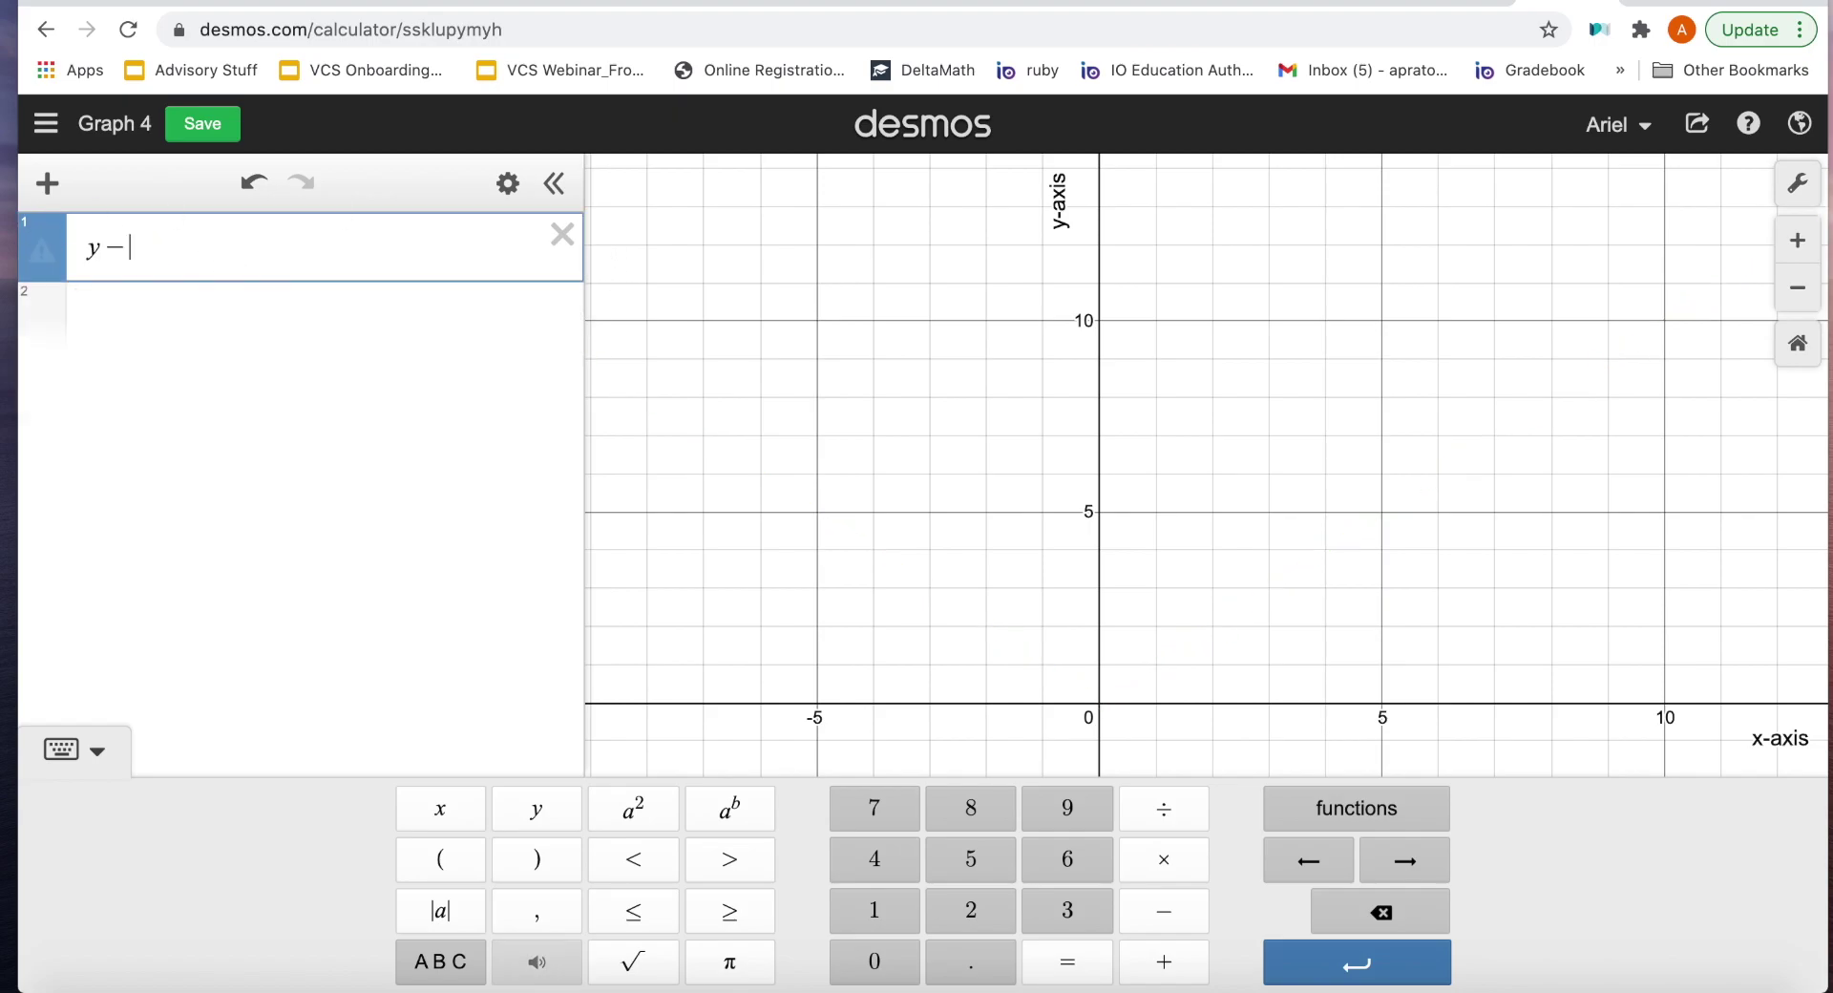
{"action": "type", "text": "x"}
{"action": "key", "text": "BackSpace"}
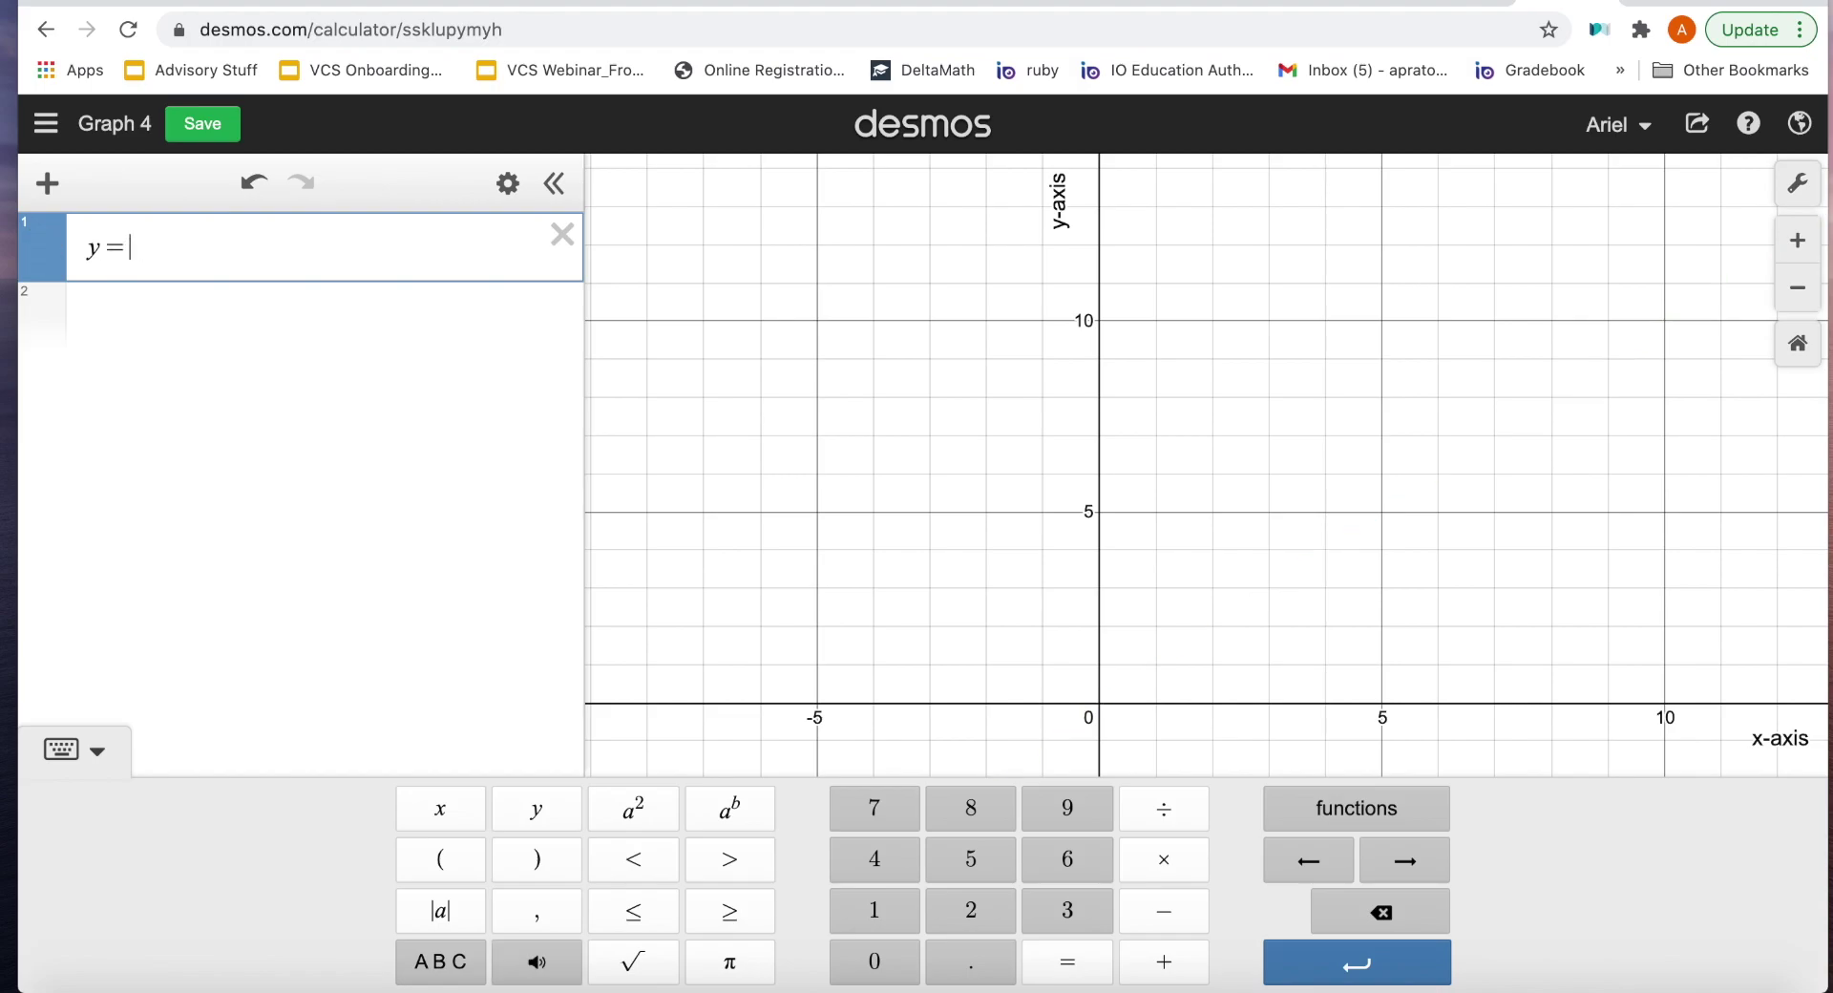
{"action": "type", "text": "mx+b"}
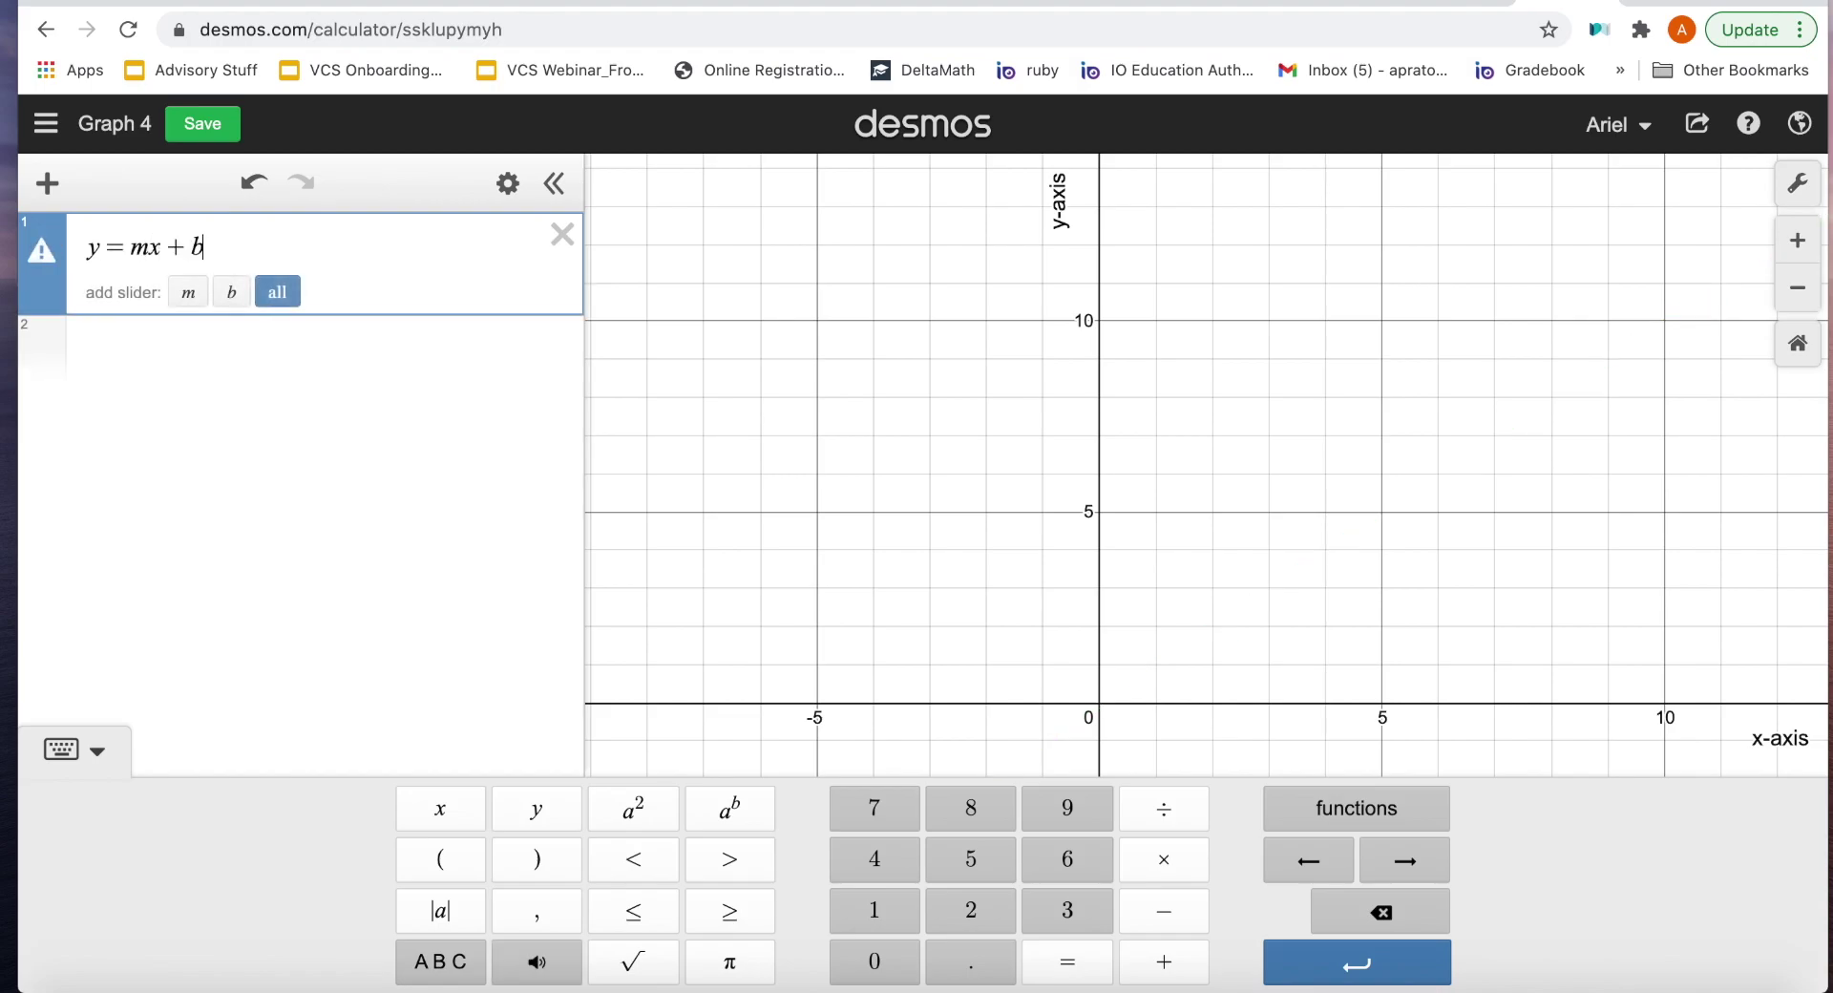
Step: Add sliders for the parameters m and b of the equation y = mx + b
{"action": "left_click_drag", "start_coordinate": [712, 299], "coordinate": [691, 646]}
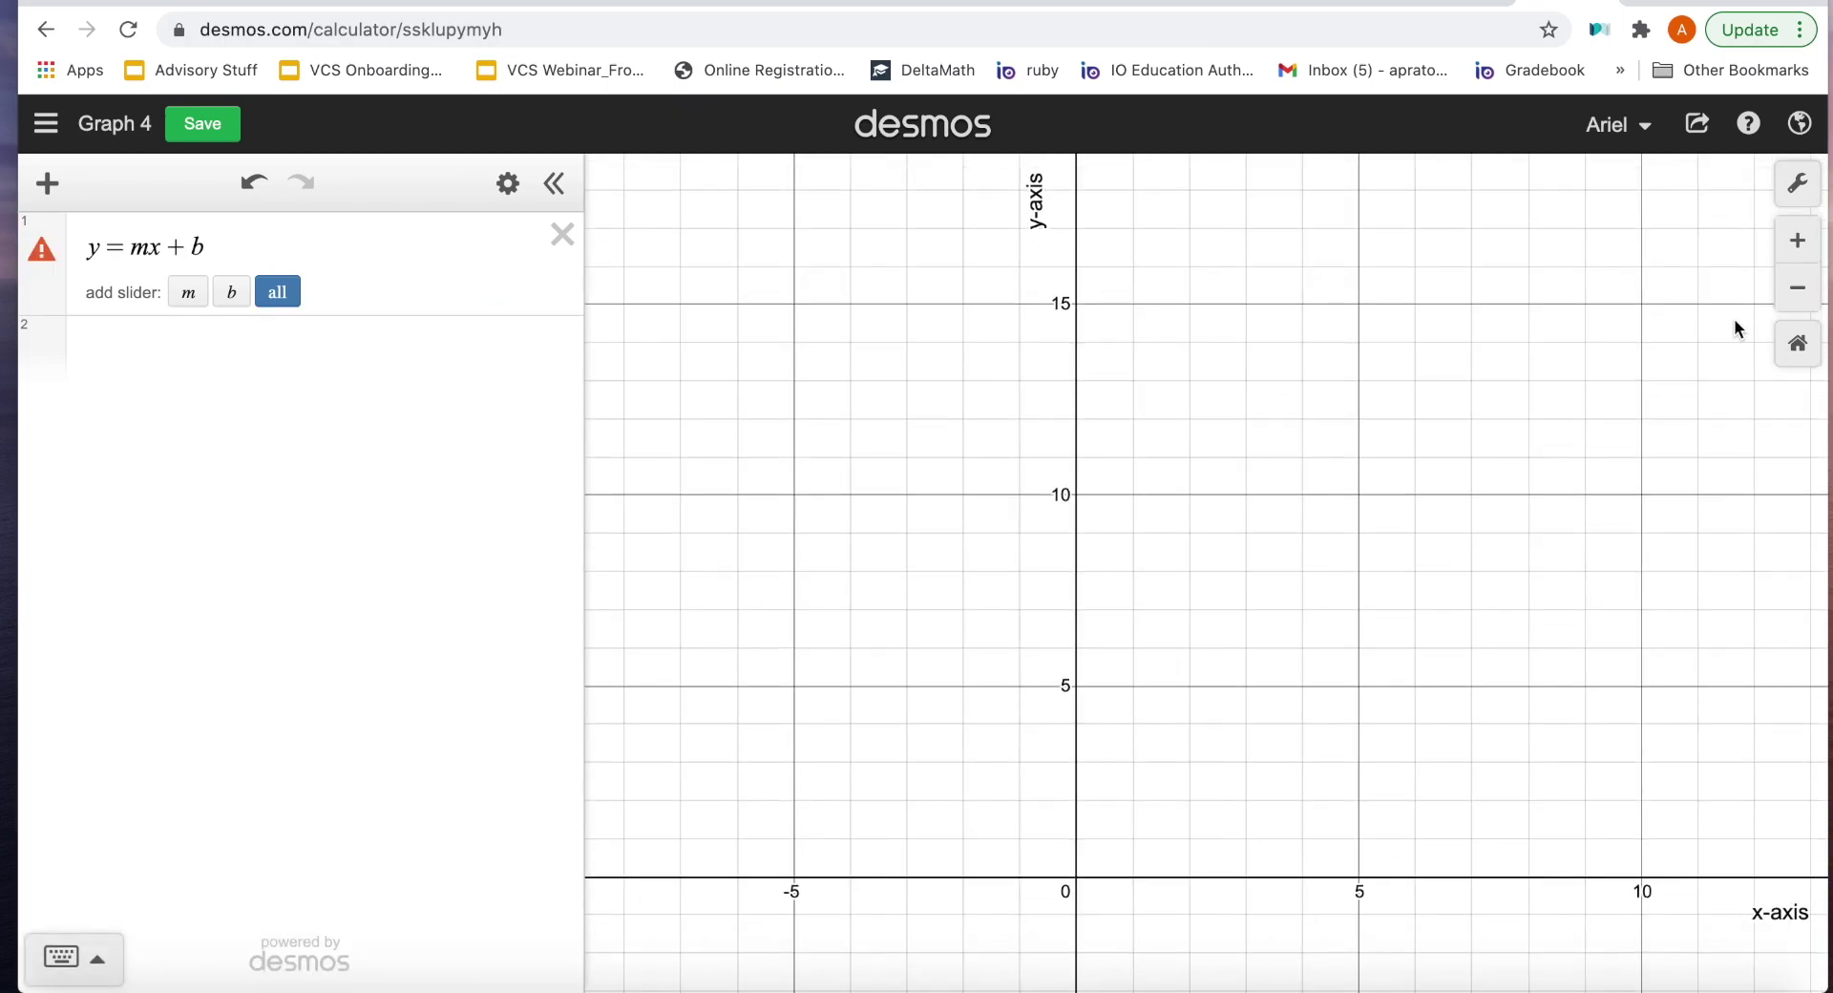
{"action": "left_click", "coordinate": [1801, 288]}
{"action": "left_click", "coordinate": [188, 292]}
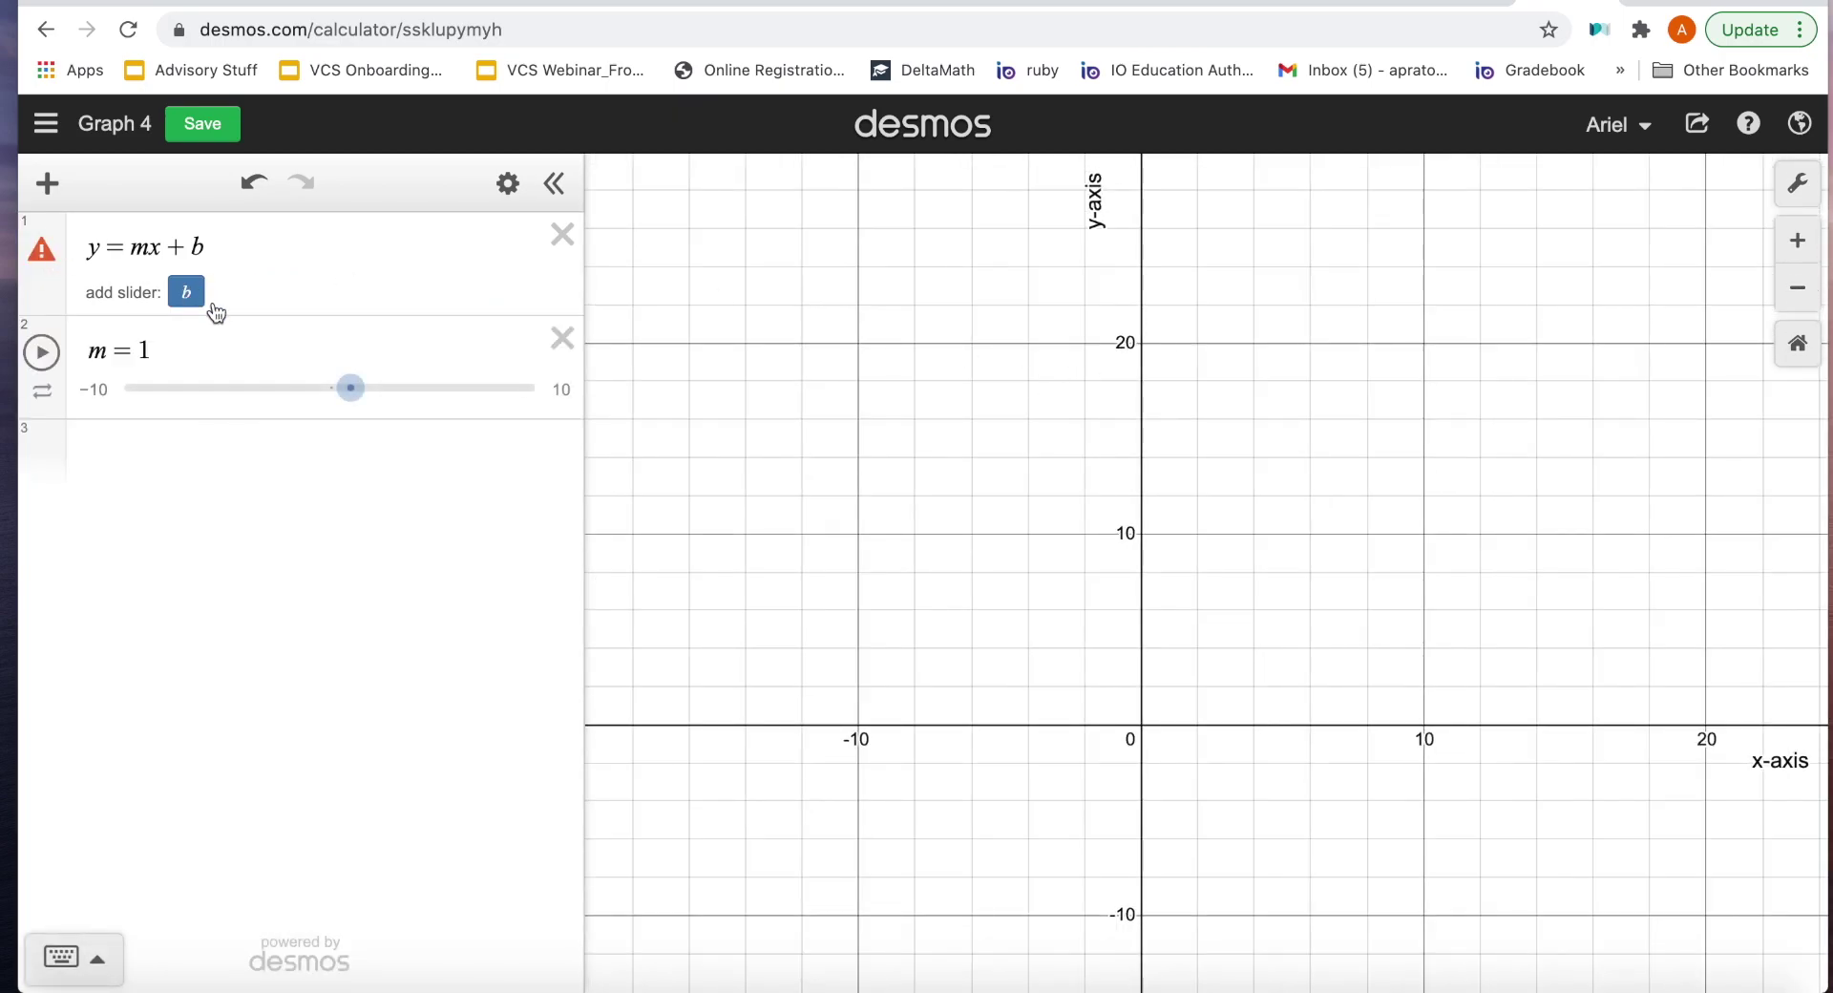
{"action": "left_click", "coordinate": [189, 293]}
{"action": "left_click_drag", "start_coordinate": [996, 563], "coordinate": [973, 527]}
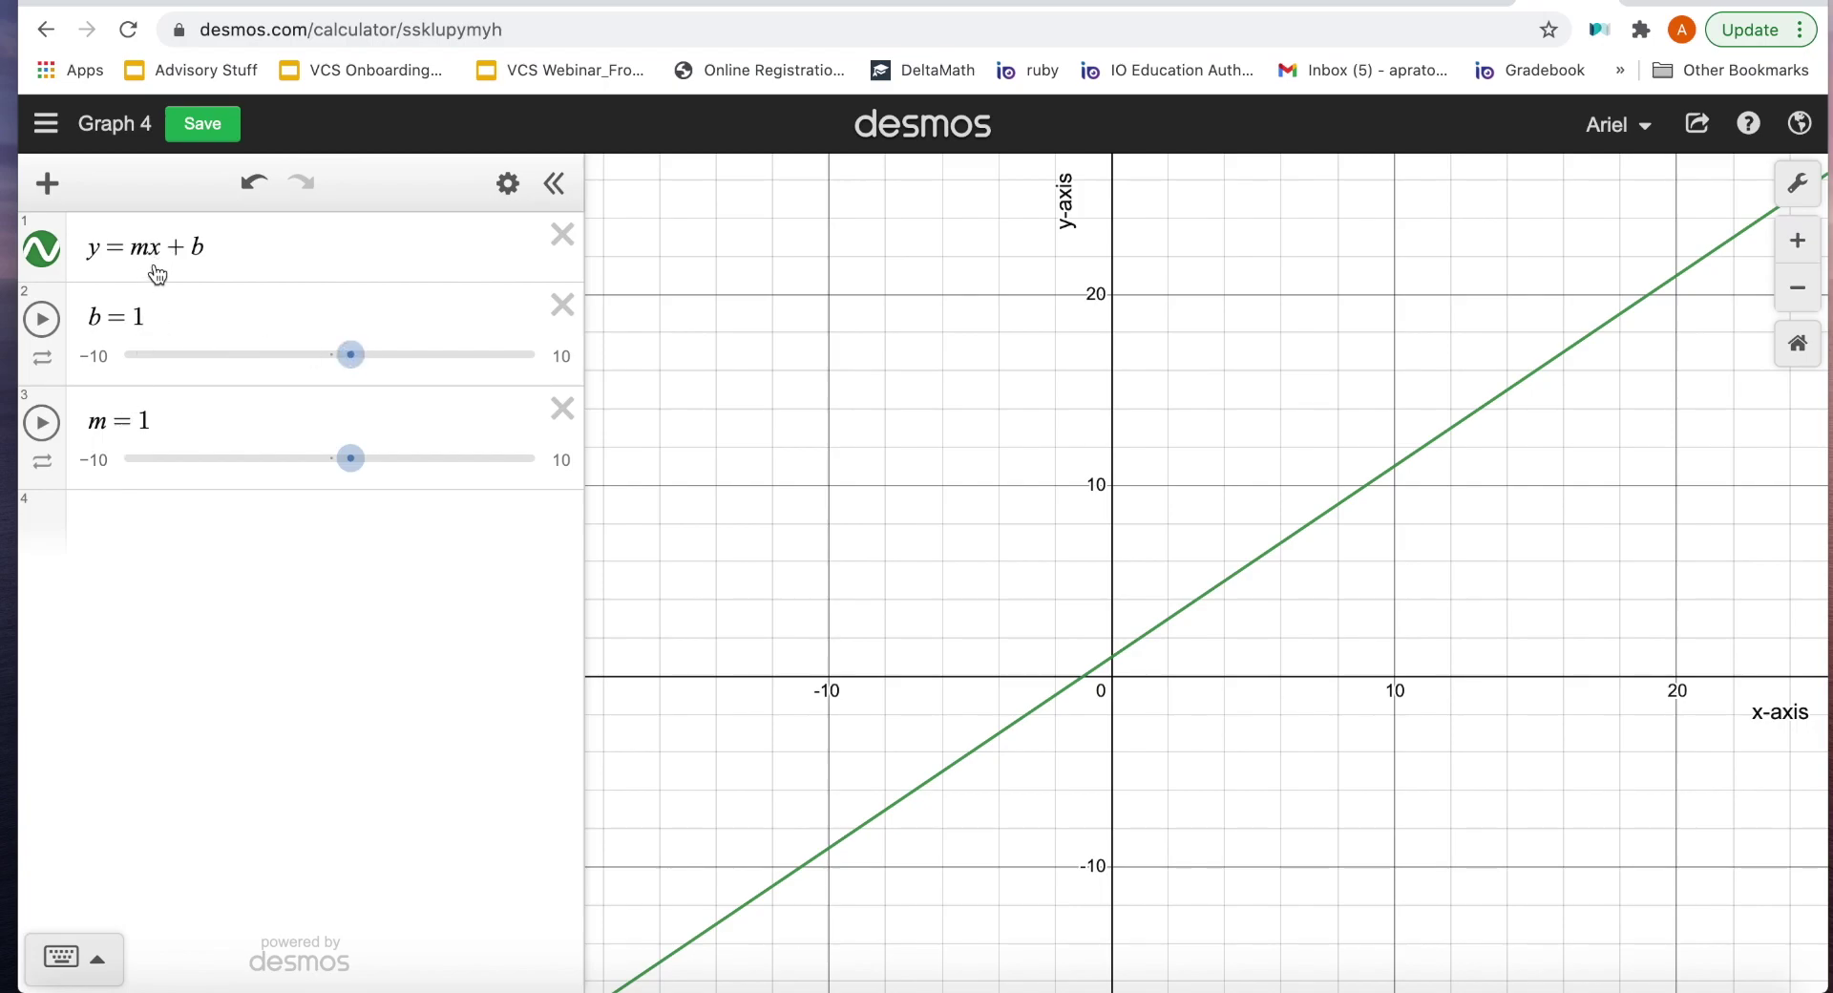
Step: Set the b slider to 4 and the m slider to 3.5
{"action": "left_click_drag", "start_coordinate": [349, 372], "coordinate": [411, 373]}
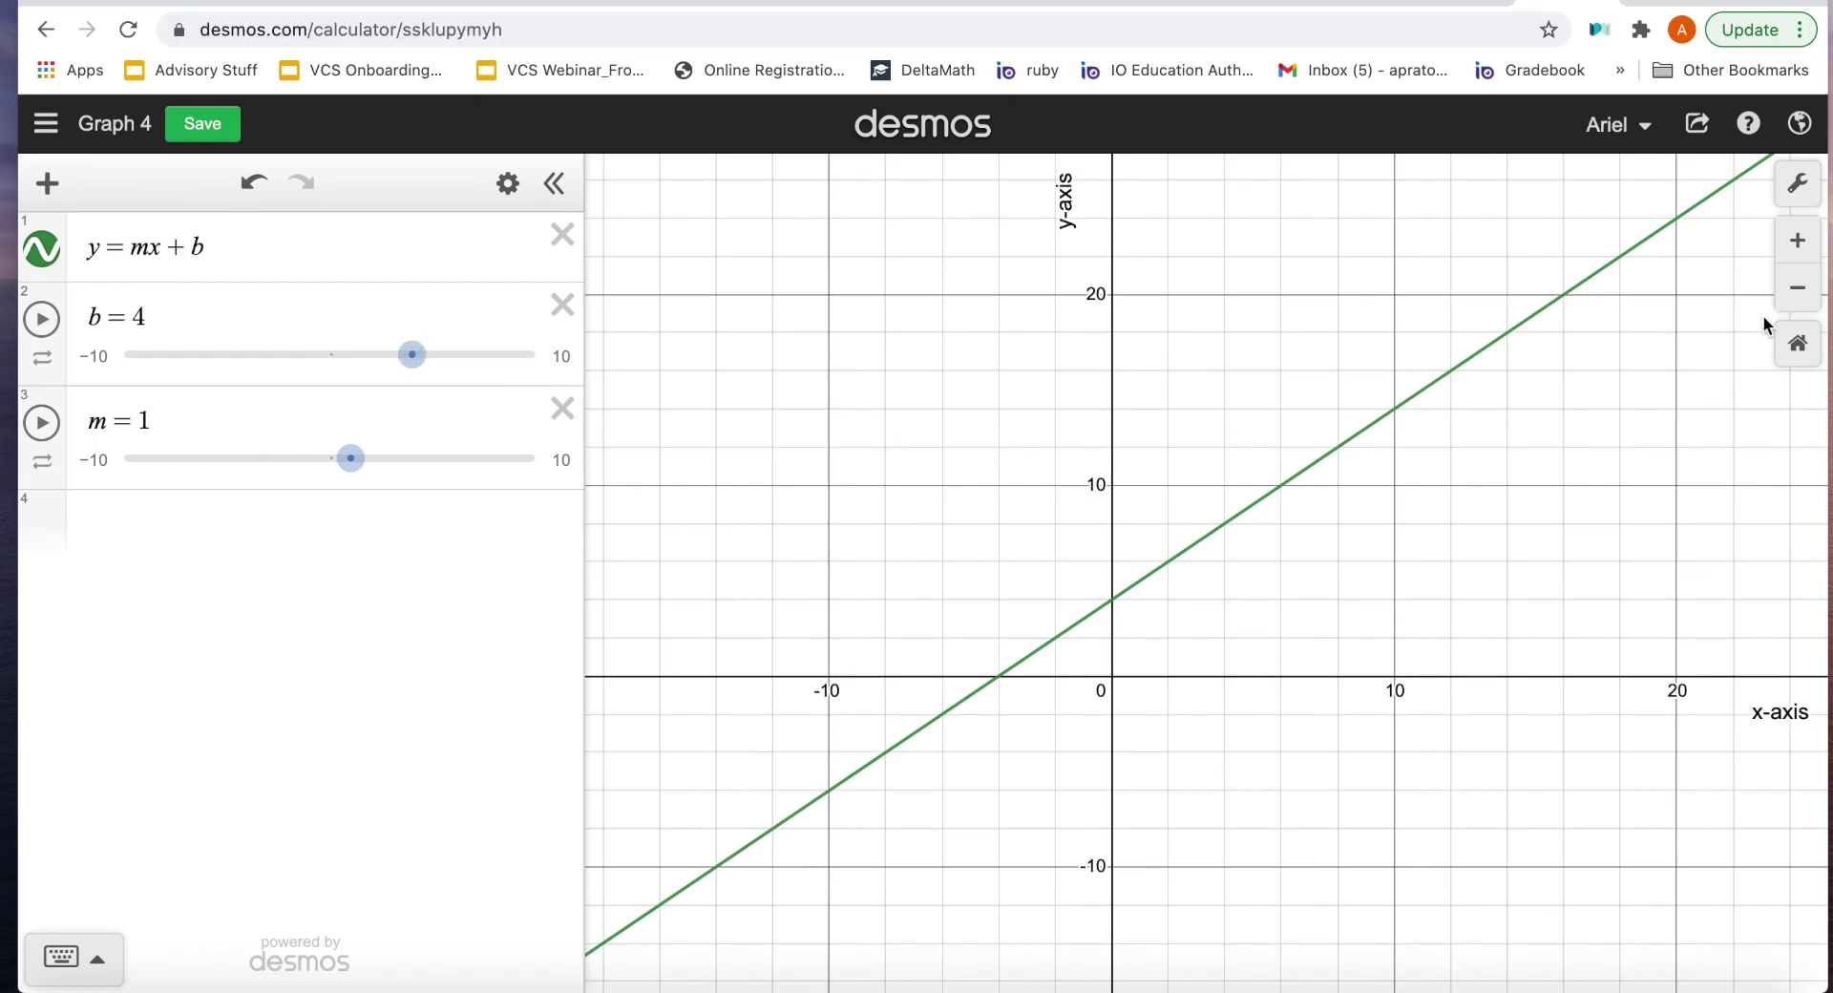
{"action": "left_click", "coordinate": [1797, 287]}
{"action": "left_click", "coordinate": [1795, 244]}
{"action": "left_click", "coordinate": [1795, 244]}
{"action": "left_click_drag", "start_coordinate": [1221, 844], "coordinate": [1185, 708]}
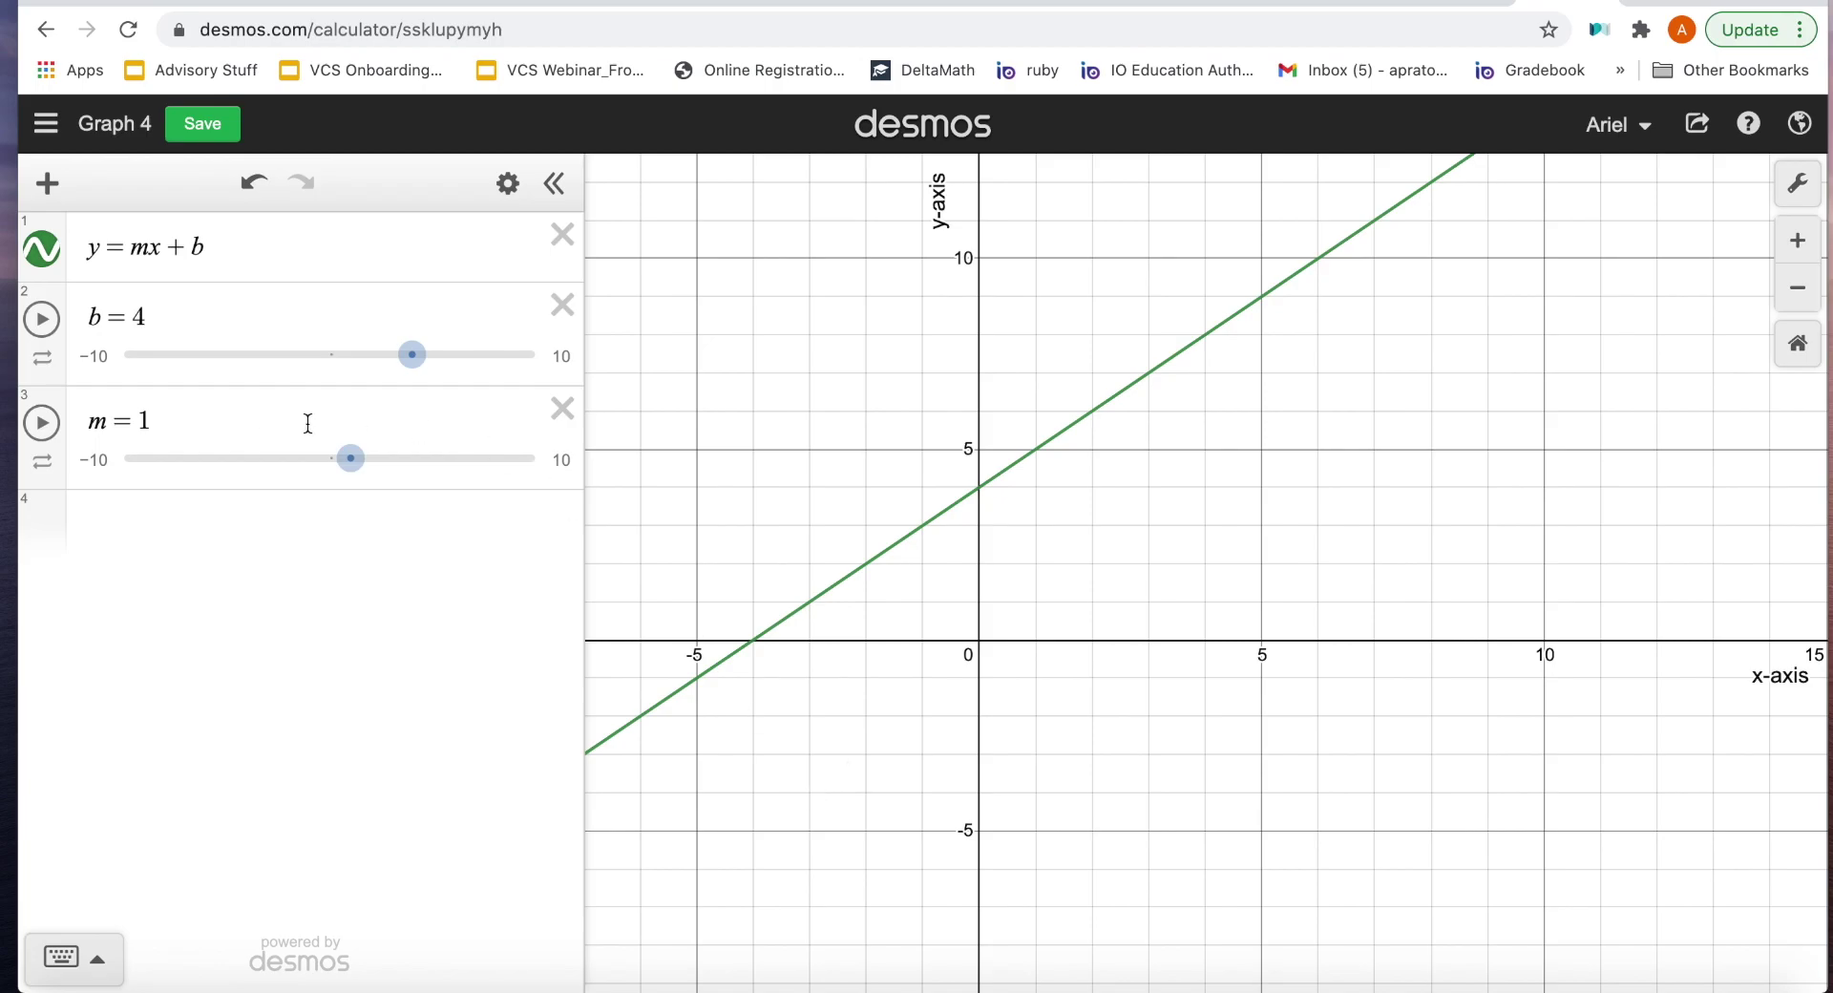
{"action": "left_click_drag", "start_coordinate": [350, 459], "coordinate": [399, 458]}
Step: Set the b slider to -2.8 and start its animation
{"action": "left_click", "coordinate": [439, 347]}
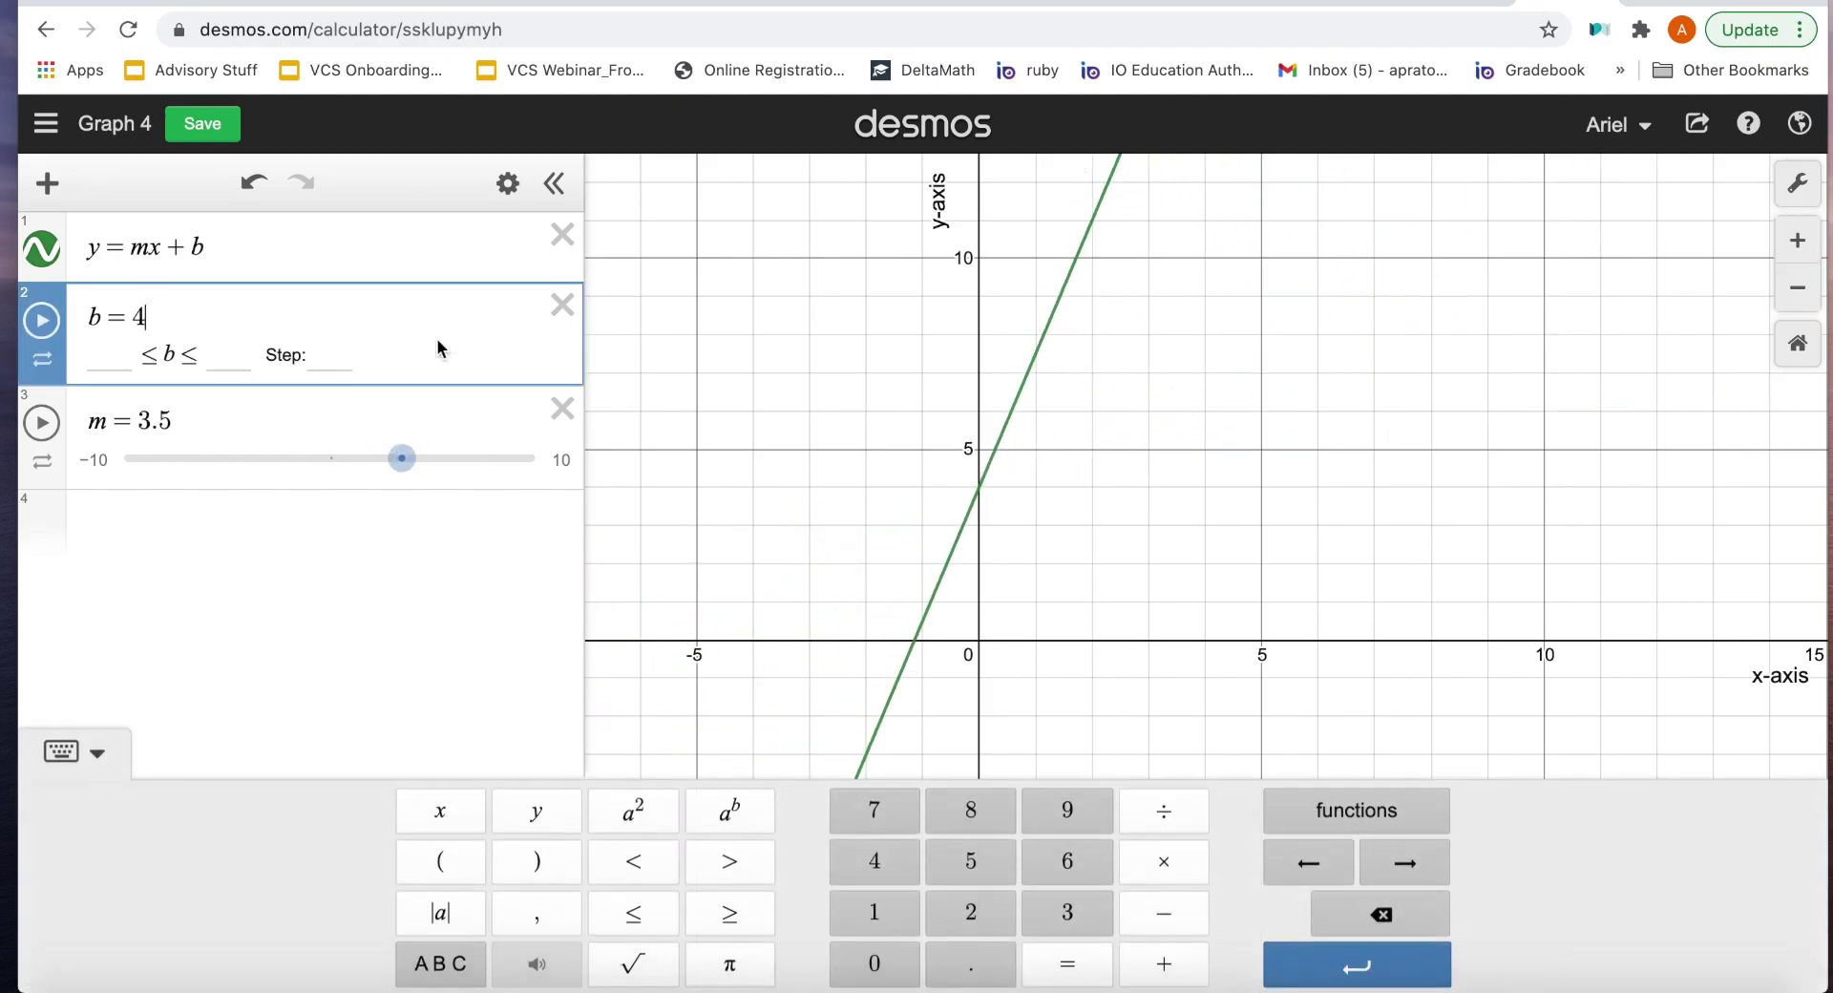
{"action": "left_click", "coordinate": [264, 411]}
{"action": "left_click", "coordinate": [401, 363]}
{"action": "left_click_drag", "start_coordinate": [401, 363], "coordinate": [272, 357]}
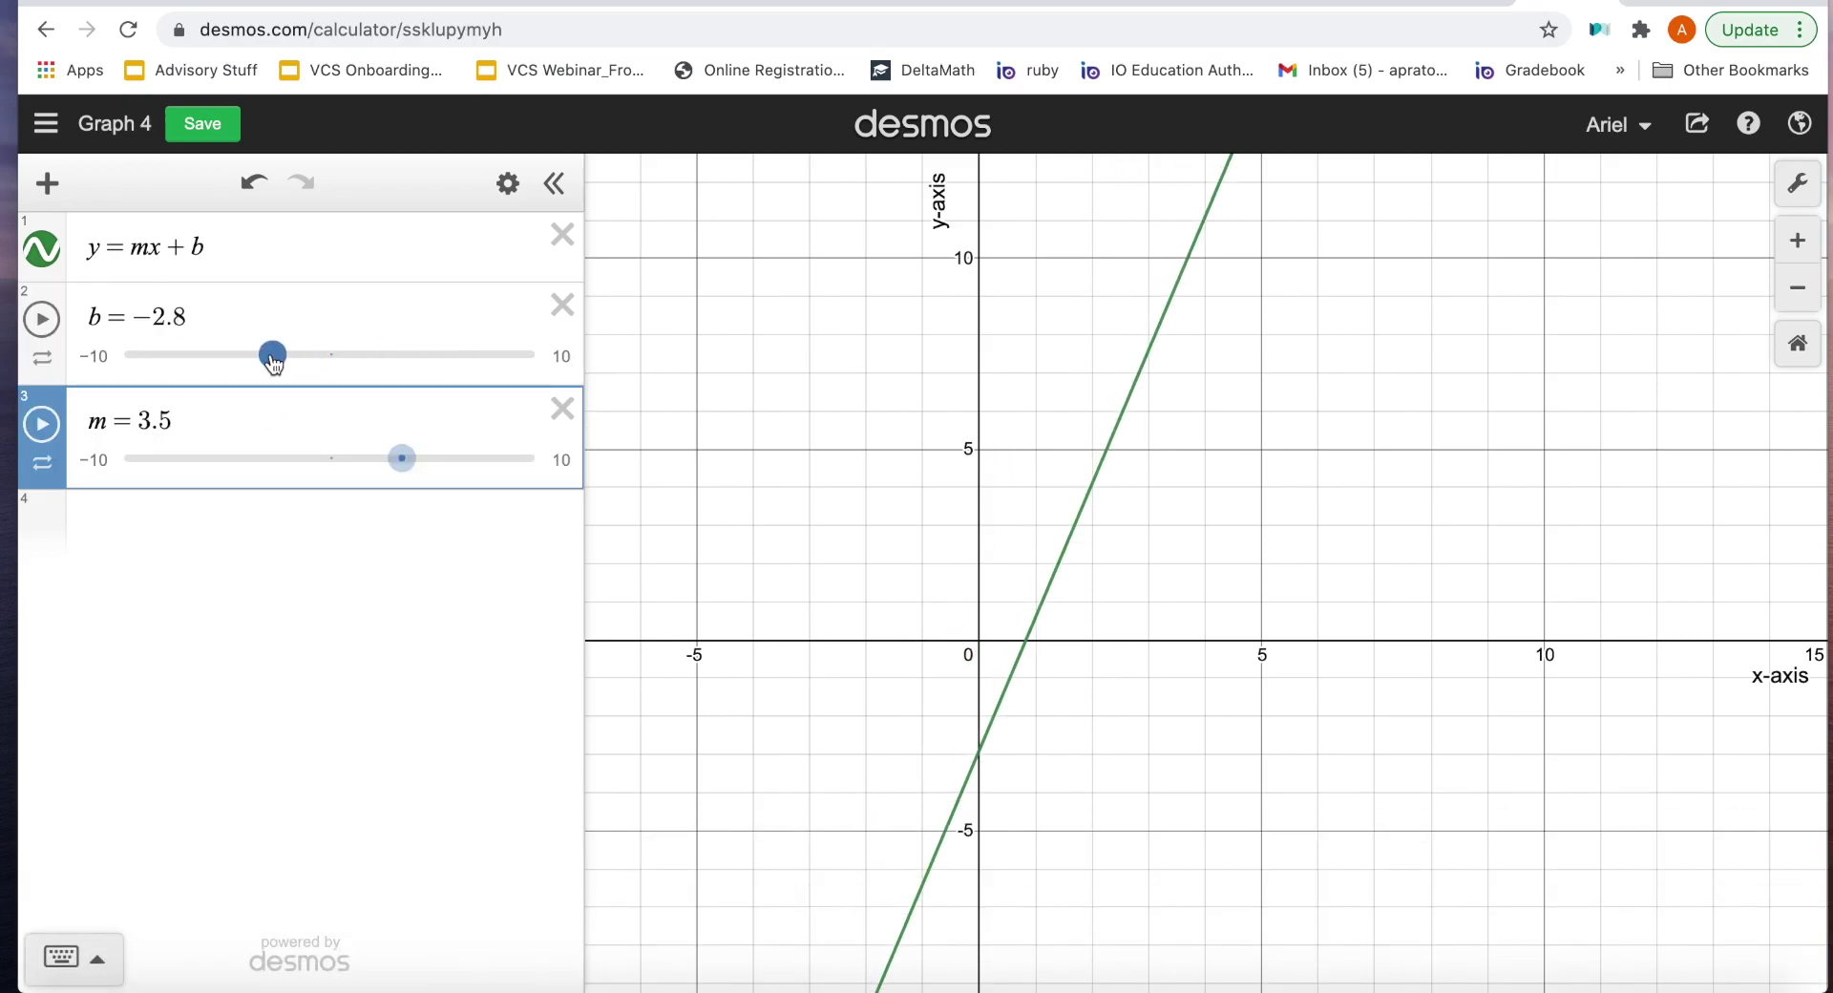
{"action": "left_click", "coordinate": [40, 323]}
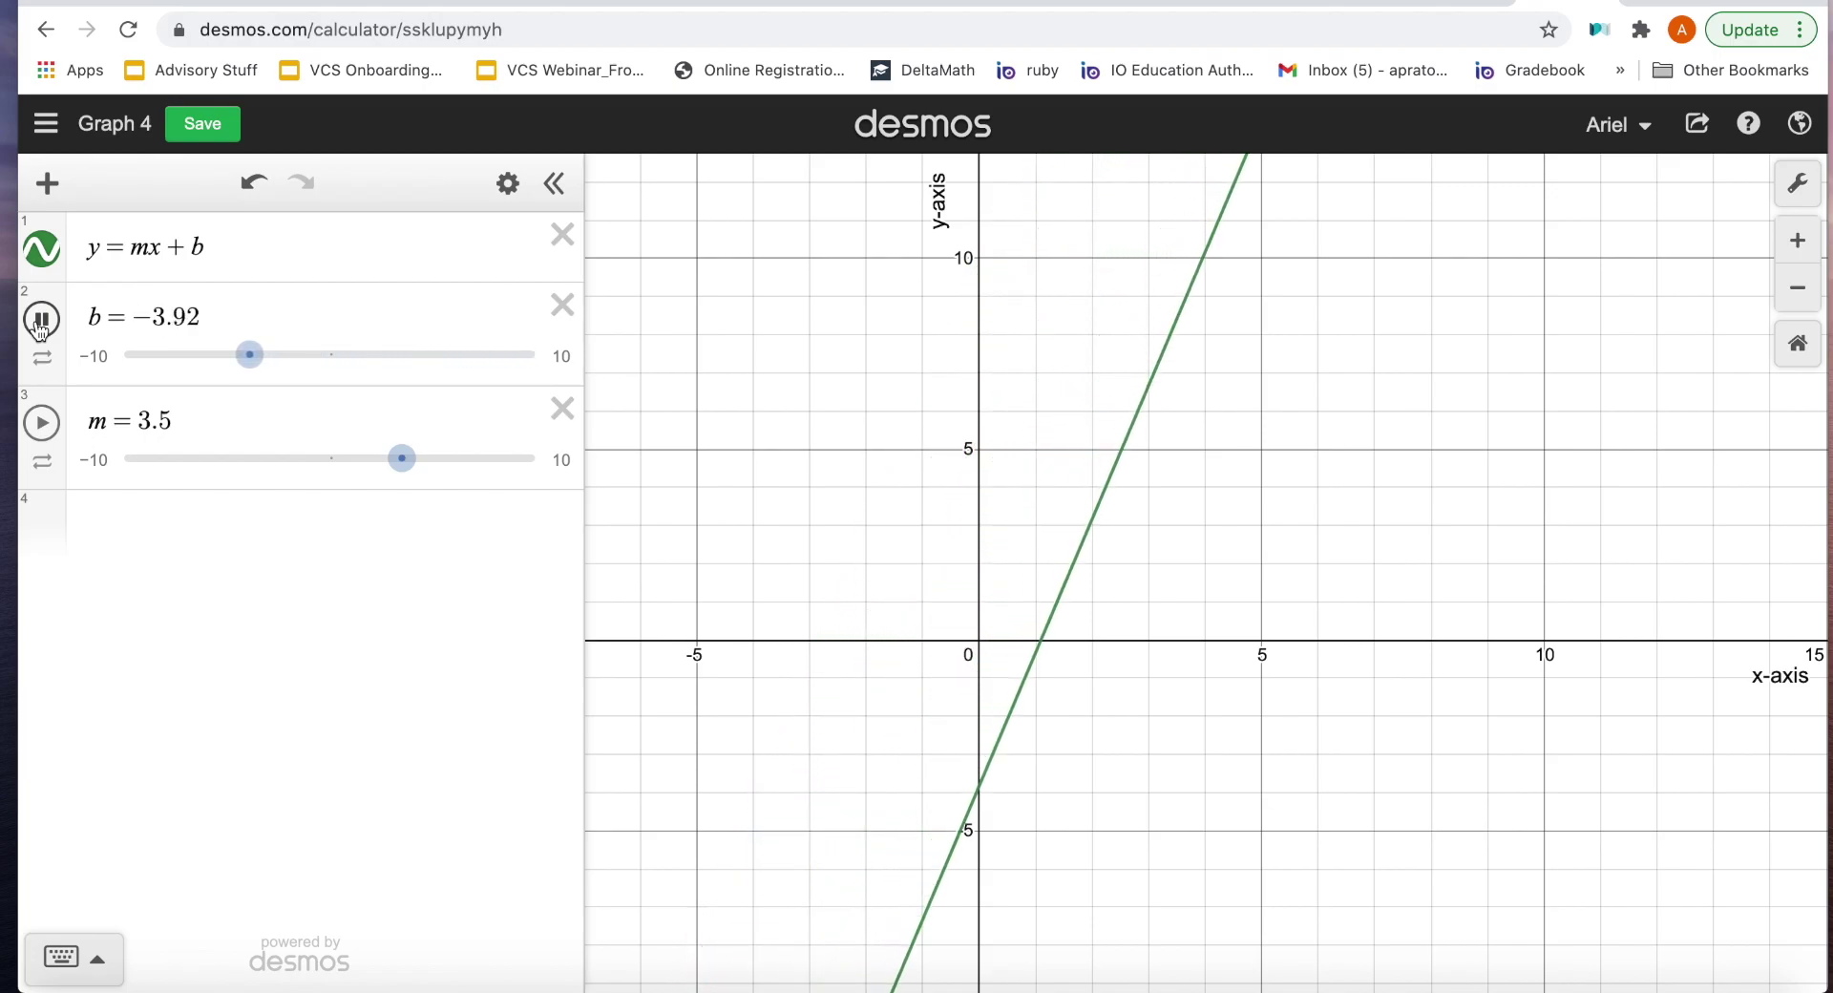
Step: Animate the m slider alongside the b slider, and stop both animations
{"action": "left_click", "coordinate": [40, 423]}
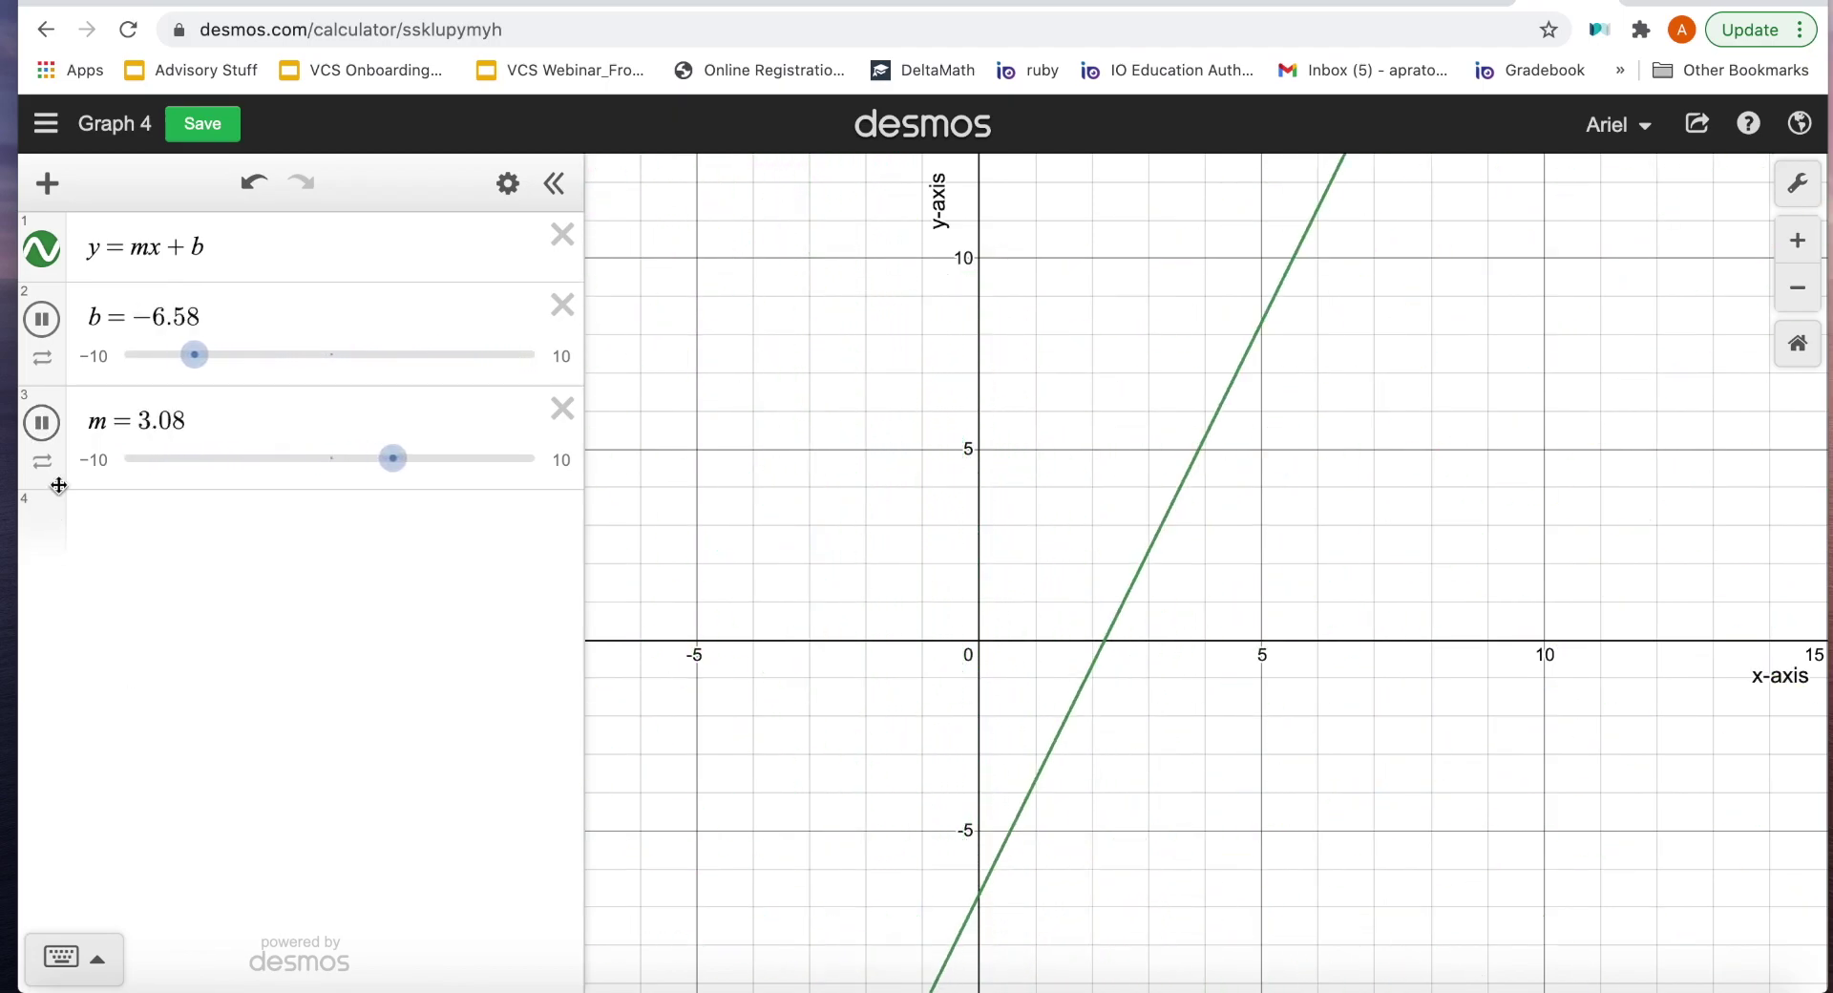
{"action": "left_click", "coordinate": [41, 318]}
{"action": "left_click", "coordinate": [41, 422]}
Step: Set the m slider's range from -20 to 20 and start its animation
{"action": "left_click", "coordinate": [94, 459]}
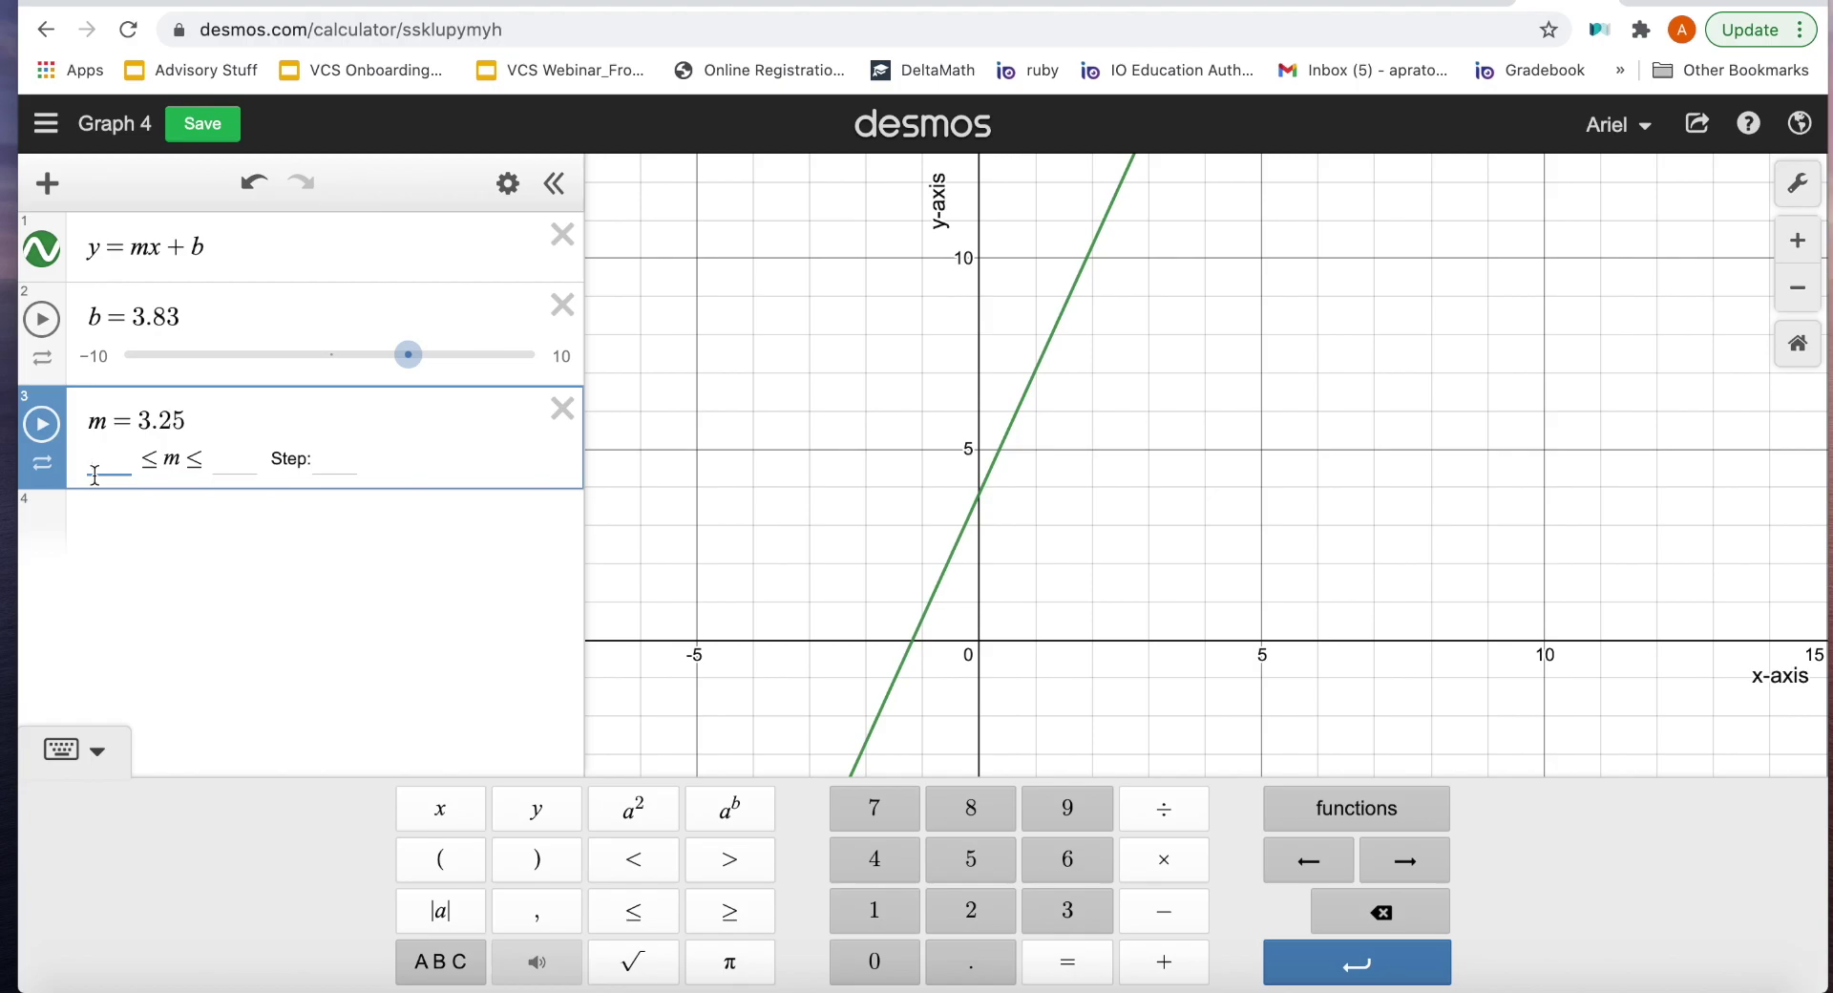
{"action": "type", "text": "-20"}
{"action": "key", "text": "Tab"}
{"action": "type", "text": "2-"}
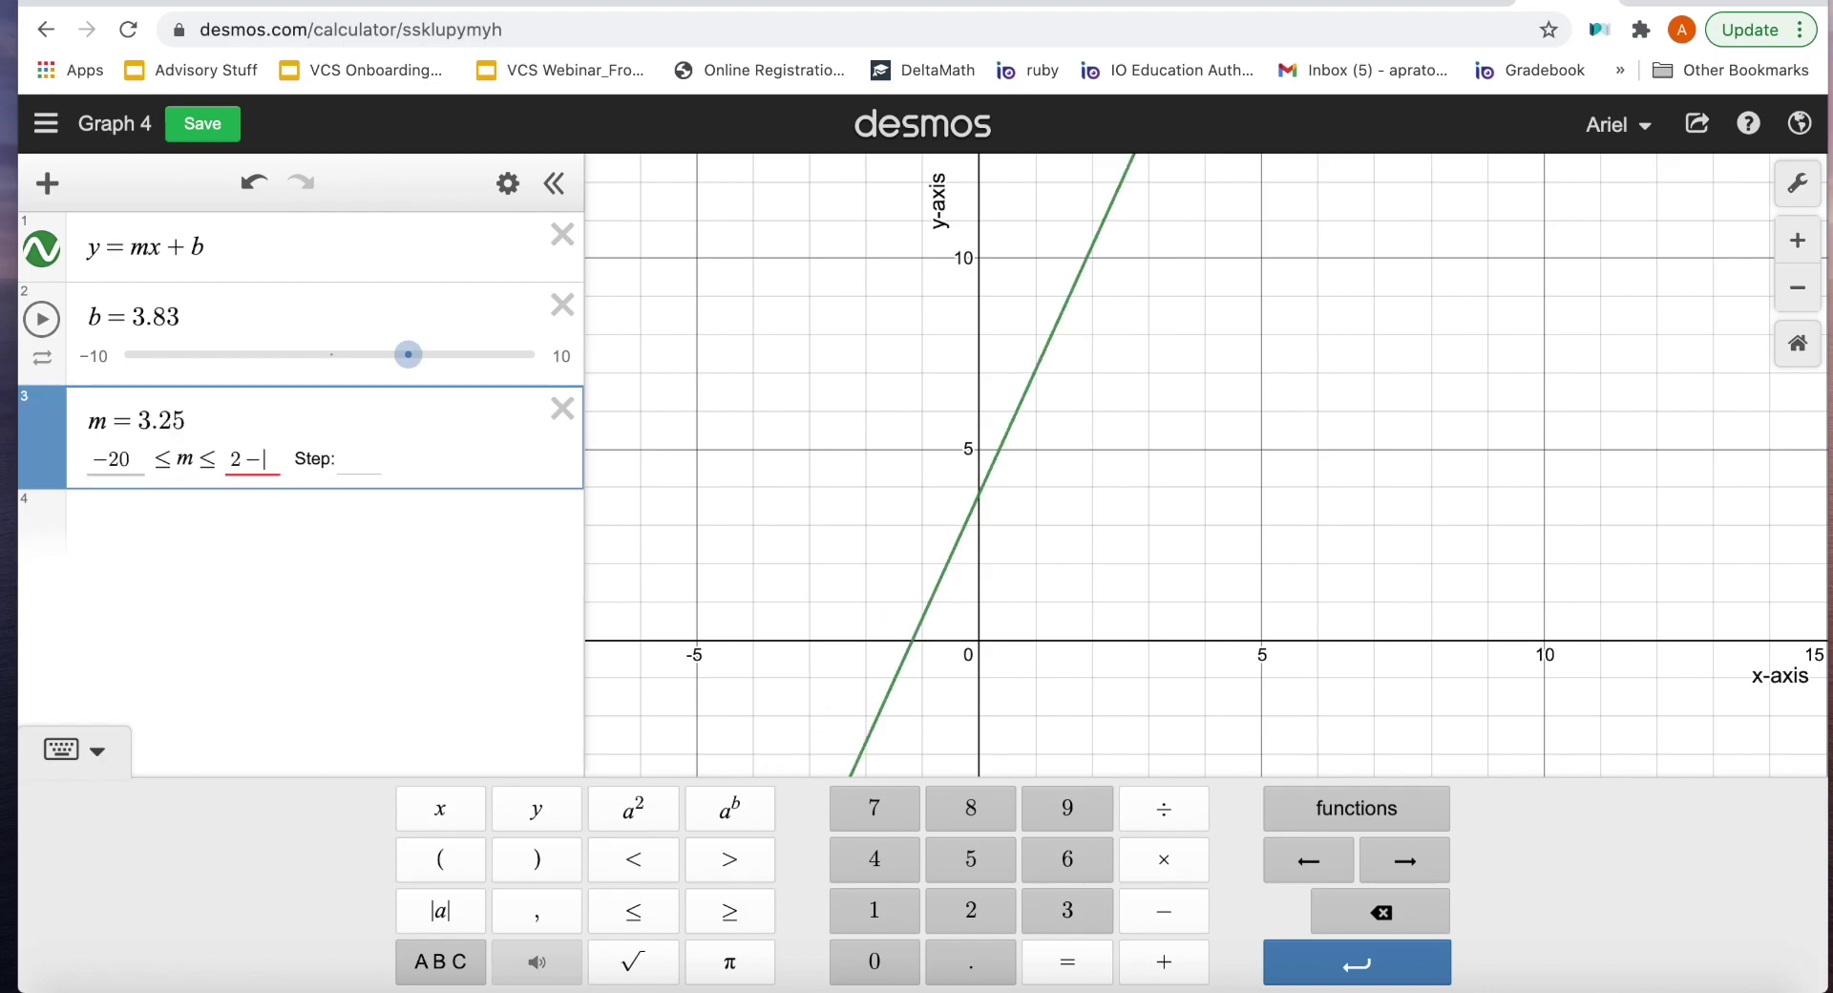
{"action": "left_click", "coordinate": [57, 444]}
{"action": "left_click", "coordinate": [279, 460]}
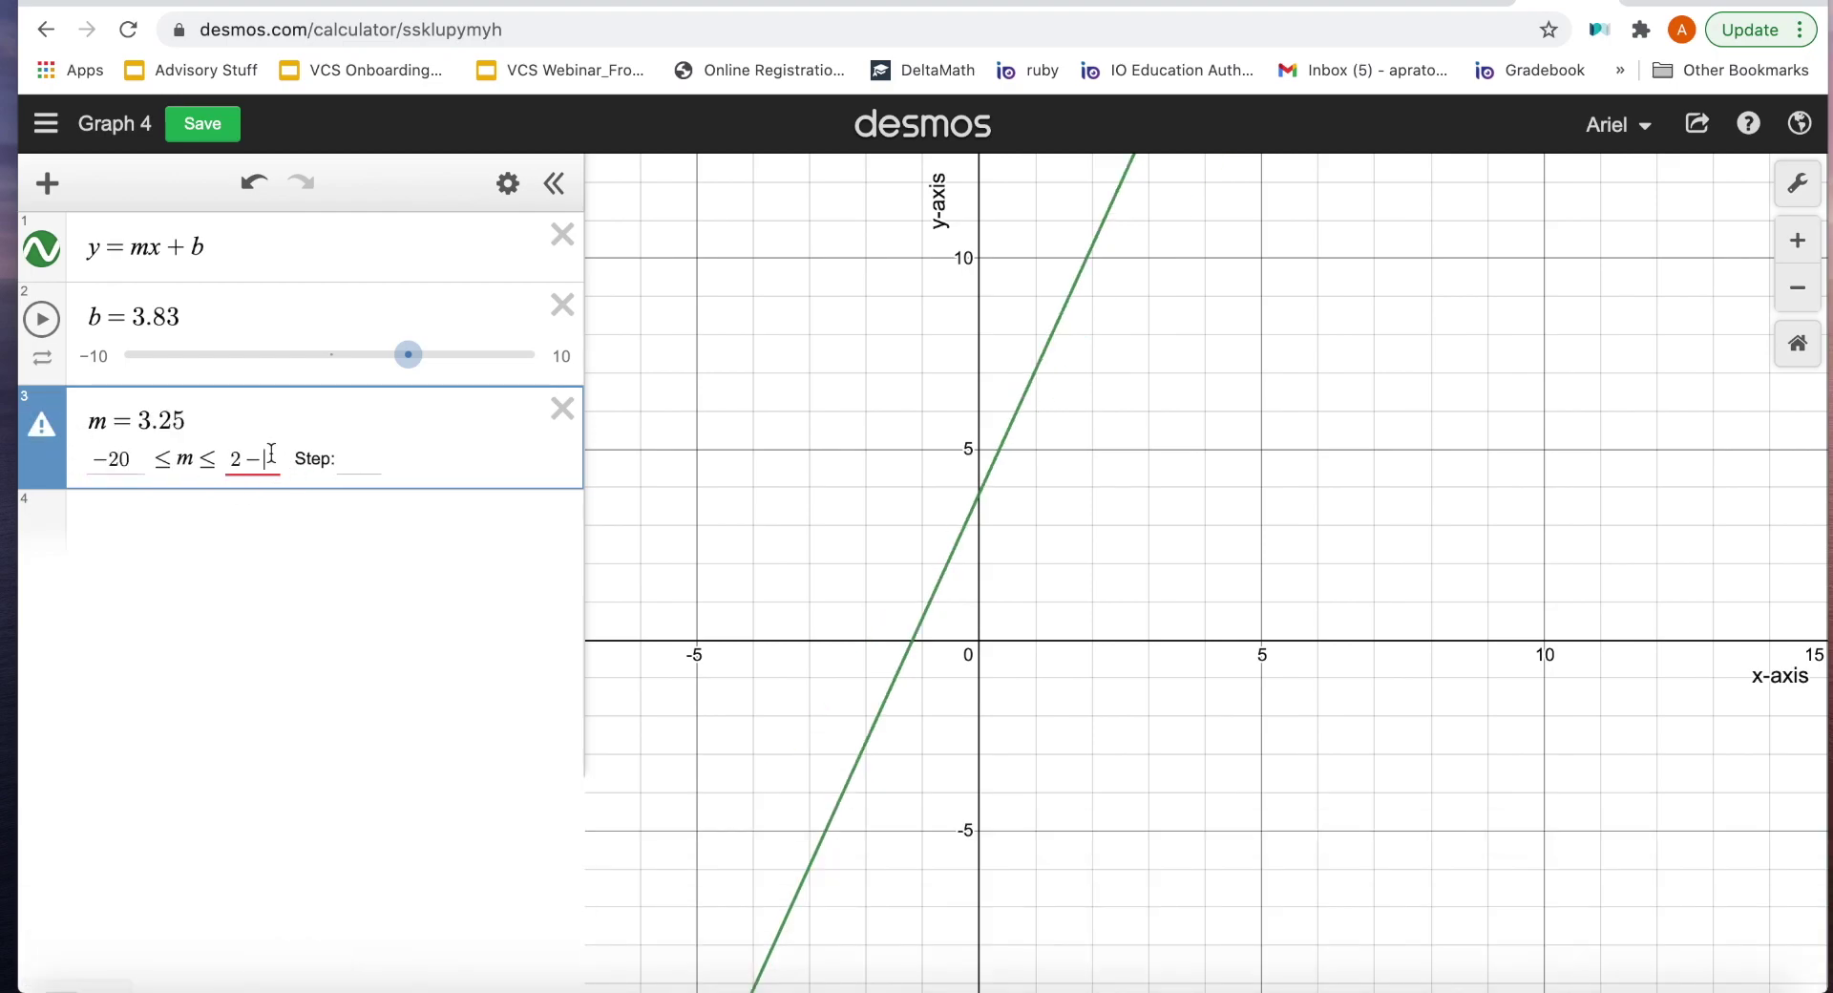
{"action": "key", "text": "BackSpace"}
{"action": "type", "text": "0"}
{"action": "key", "text": "Return"}
{"action": "left_click", "coordinate": [60, 426]}
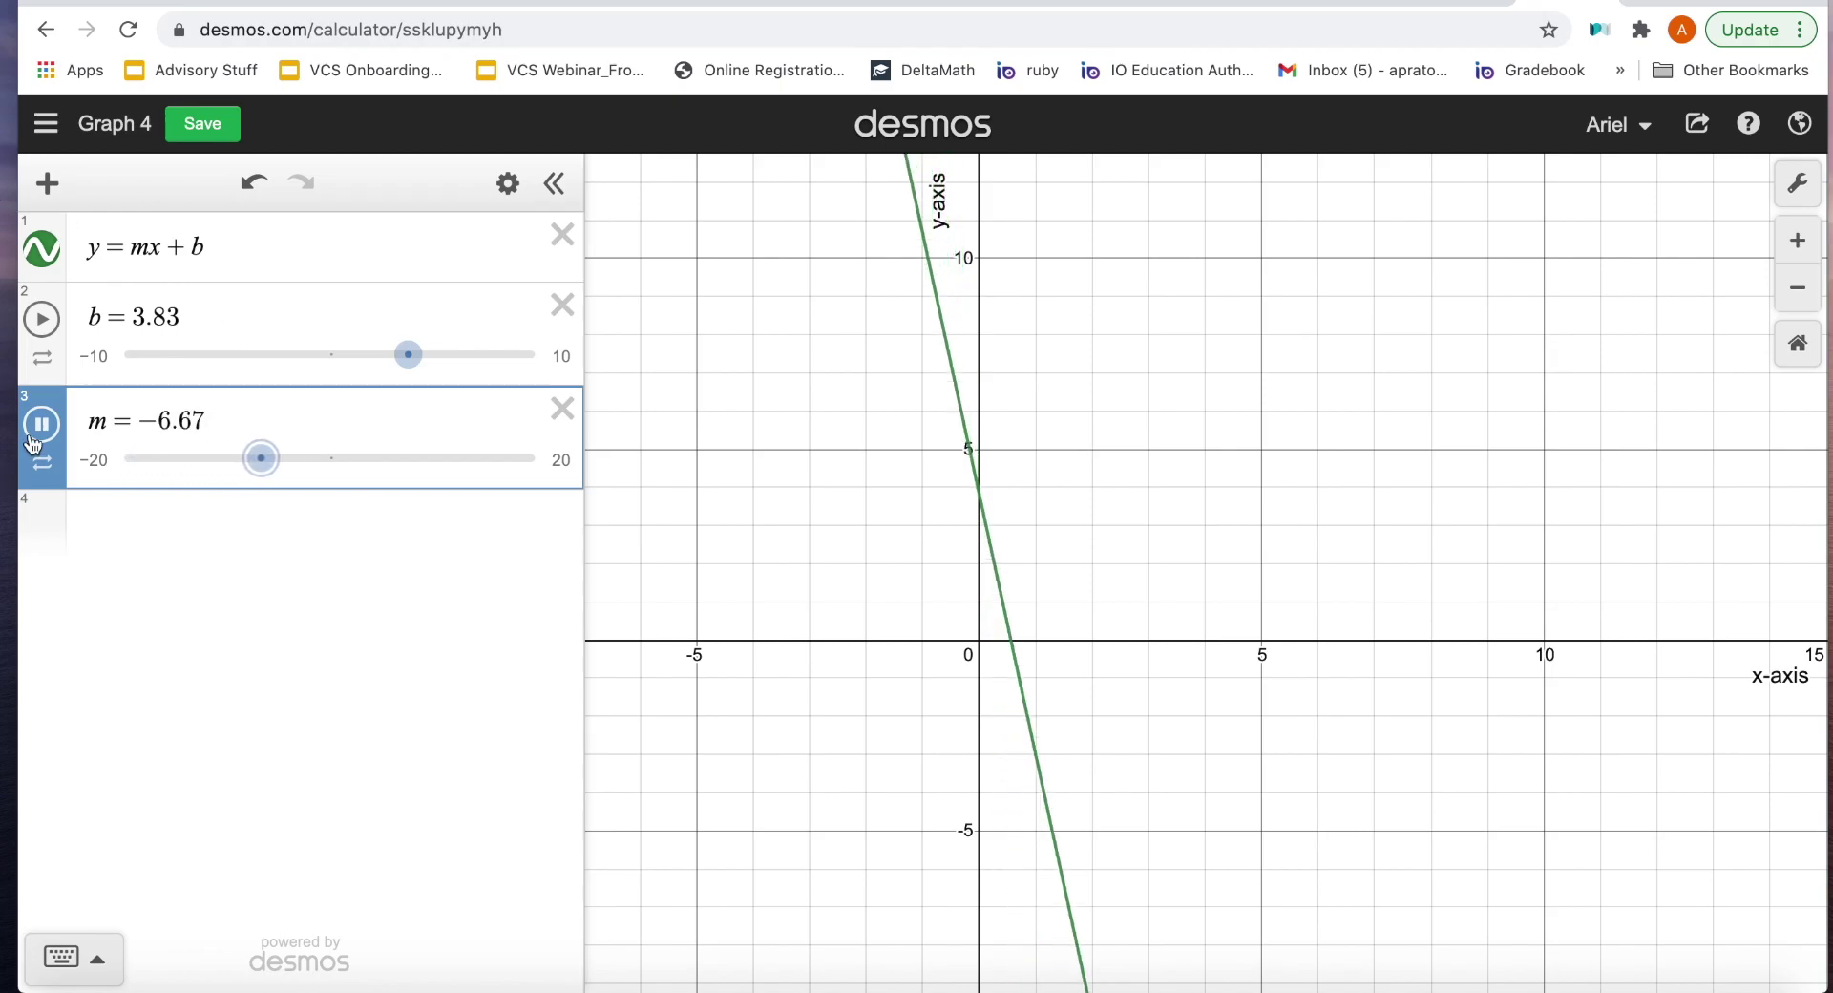
Step: Delete the m and b sliders and change the equation to y = ax^2 + bx + c
{"action": "left_click", "coordinate": [563, 408]}
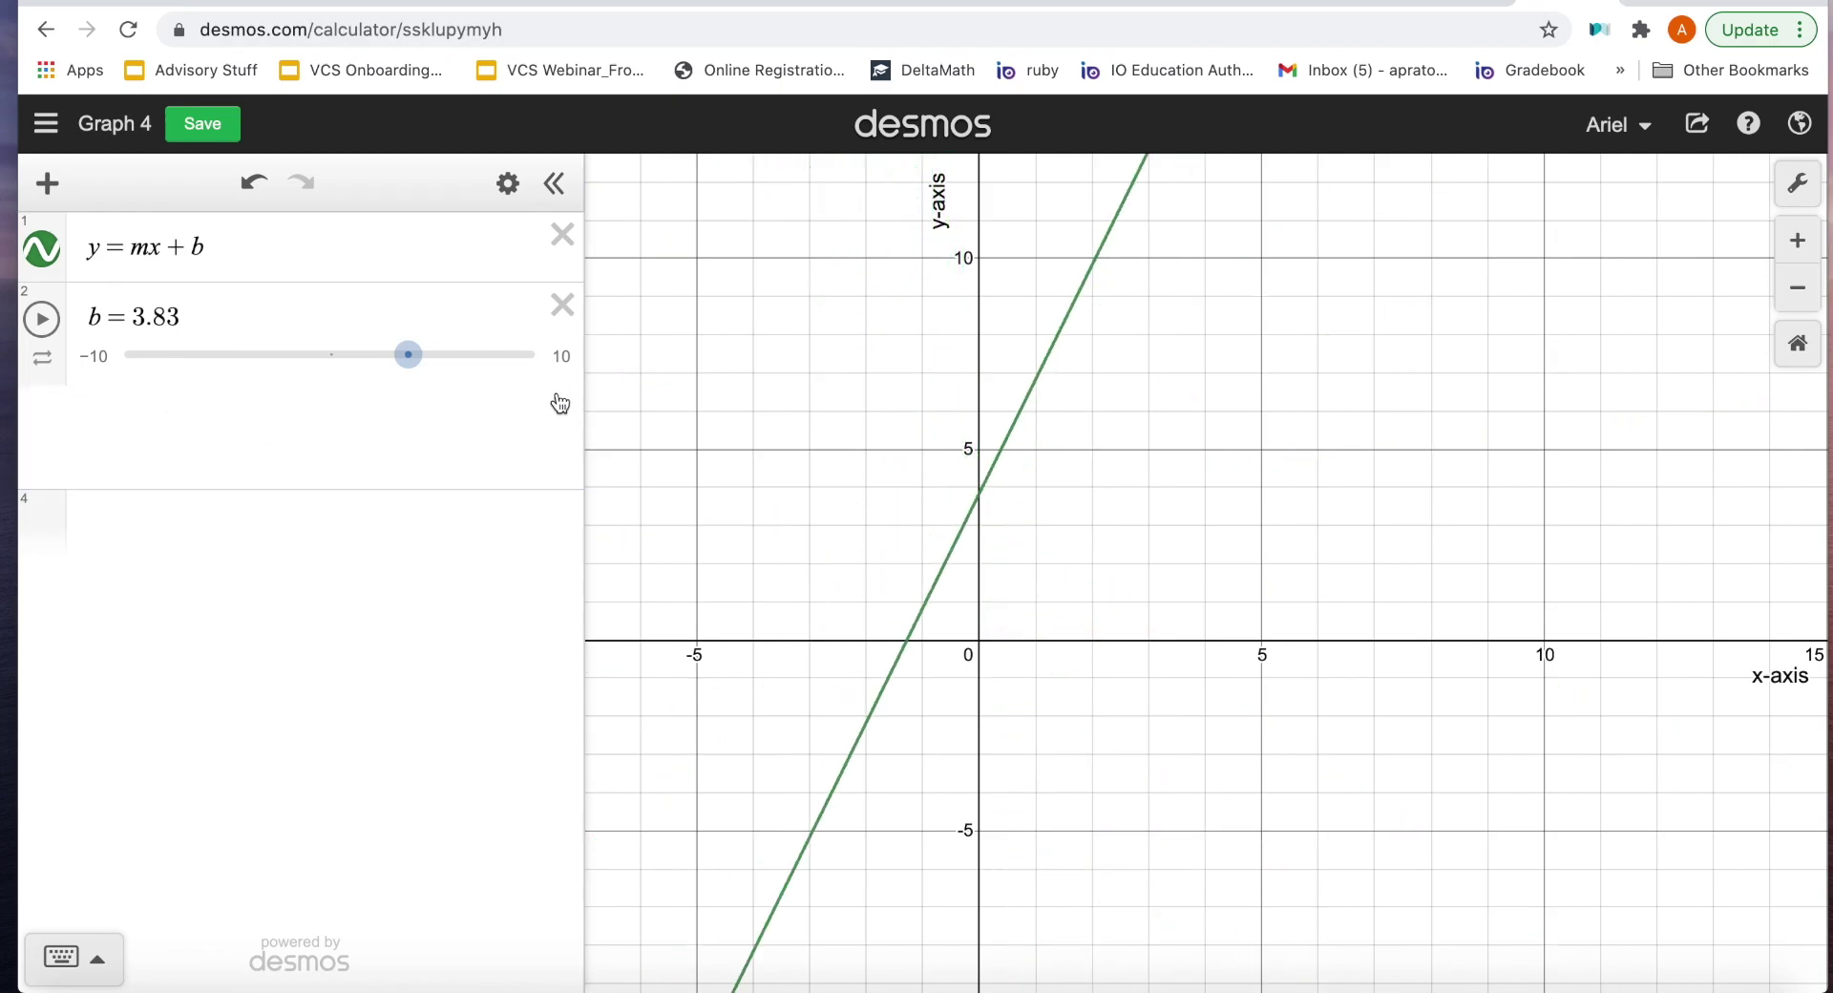
{"action": "left_click", "coordinate": [561, 337]}
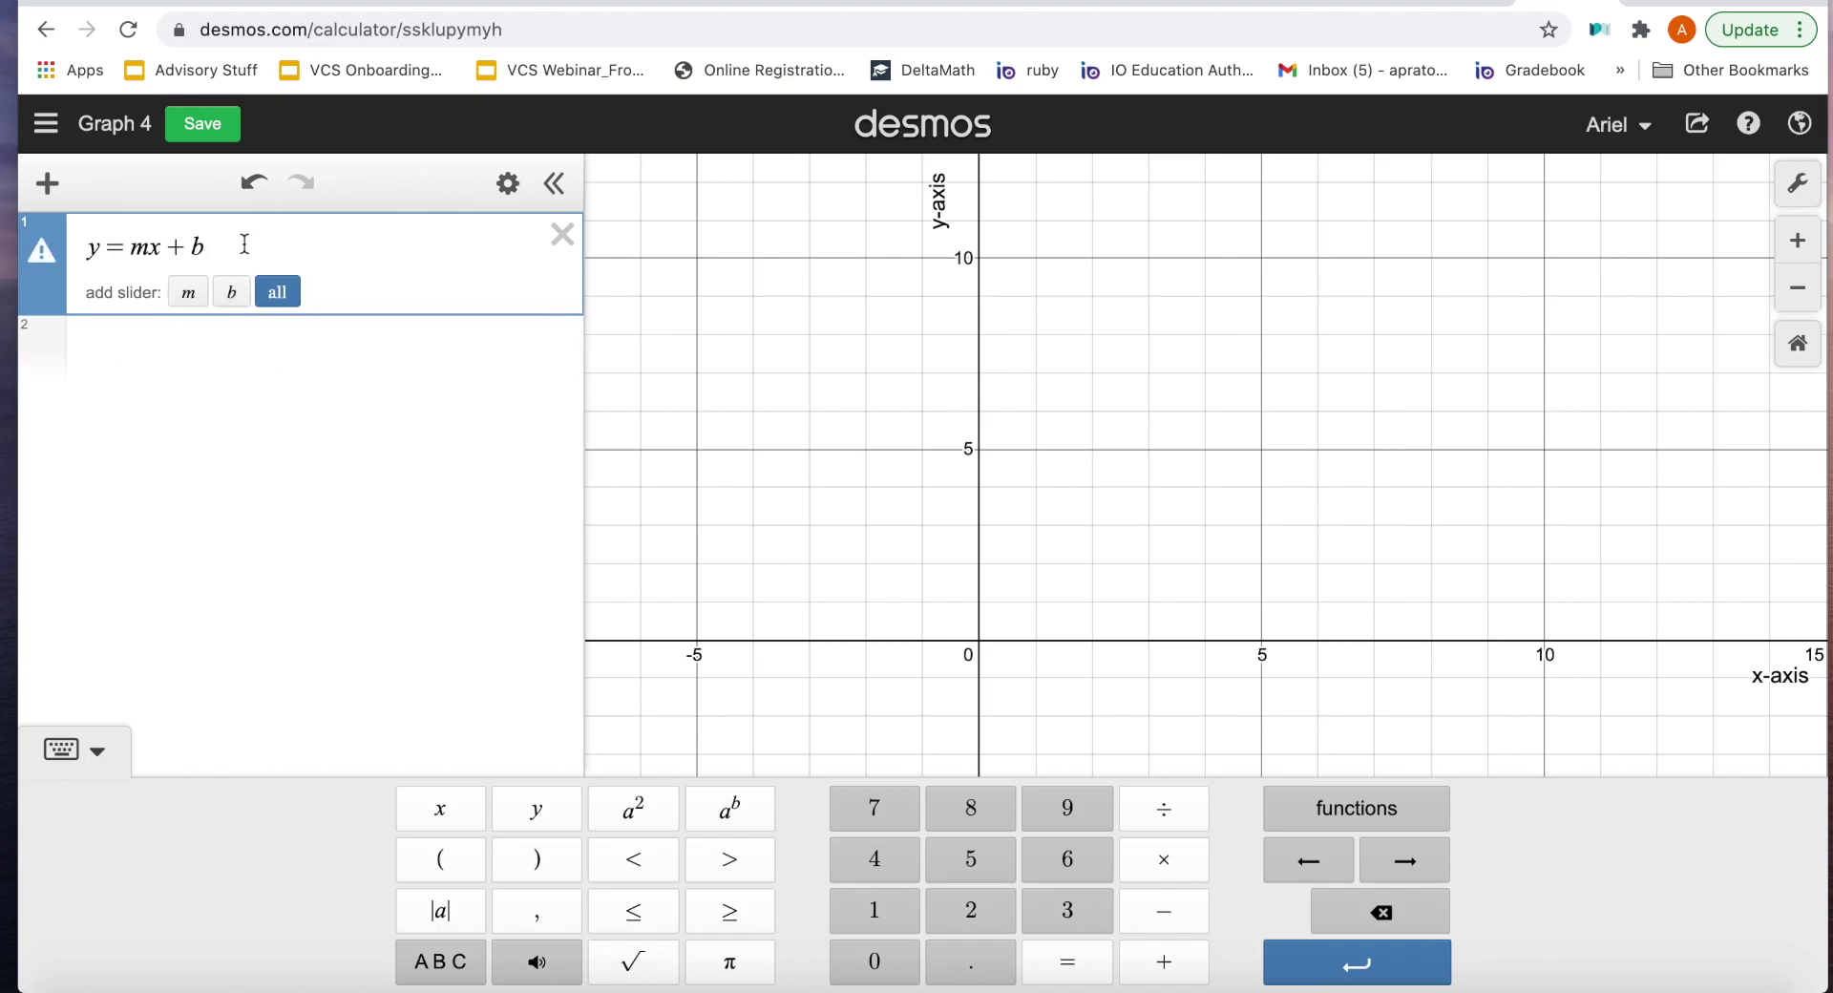
{"action": "left_click_drag", "start_coordinate": [139, 244], "coordinate": [122, 244]}
{"action": "type", "text": "ax^2"}
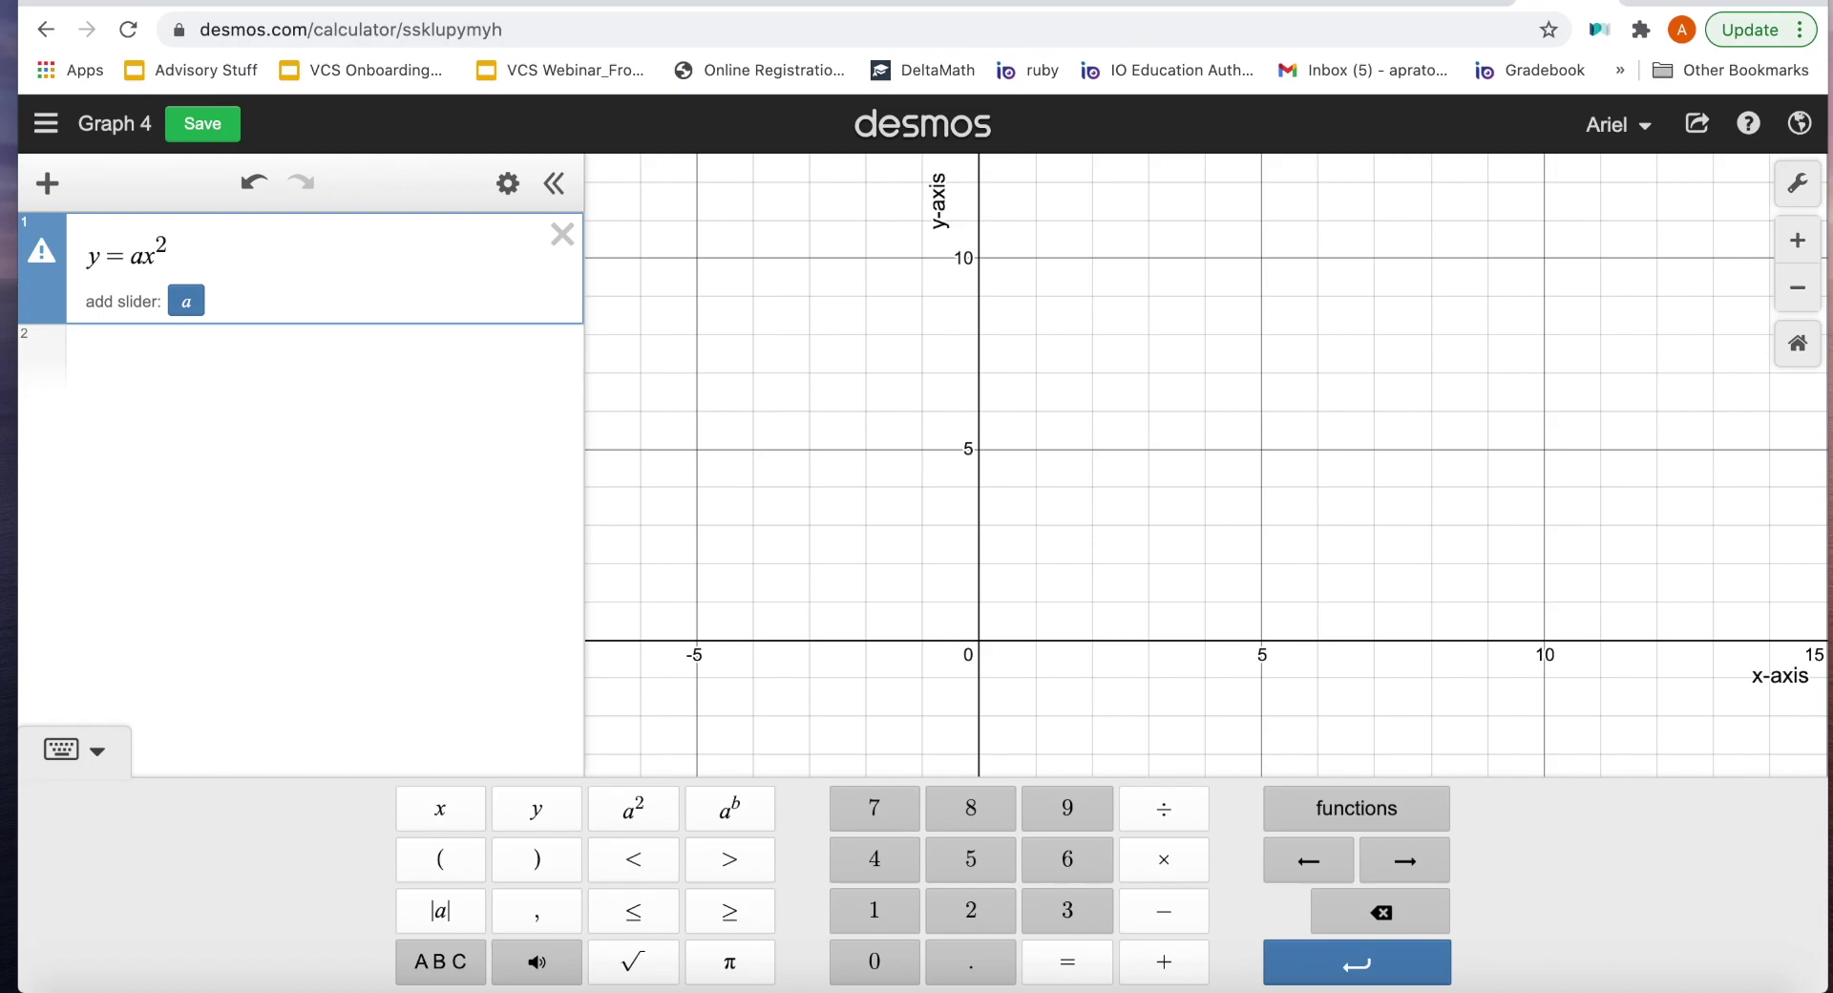
{"action": "key", "text": "Right"}
{"action": "type", "text": "+bx+c"}
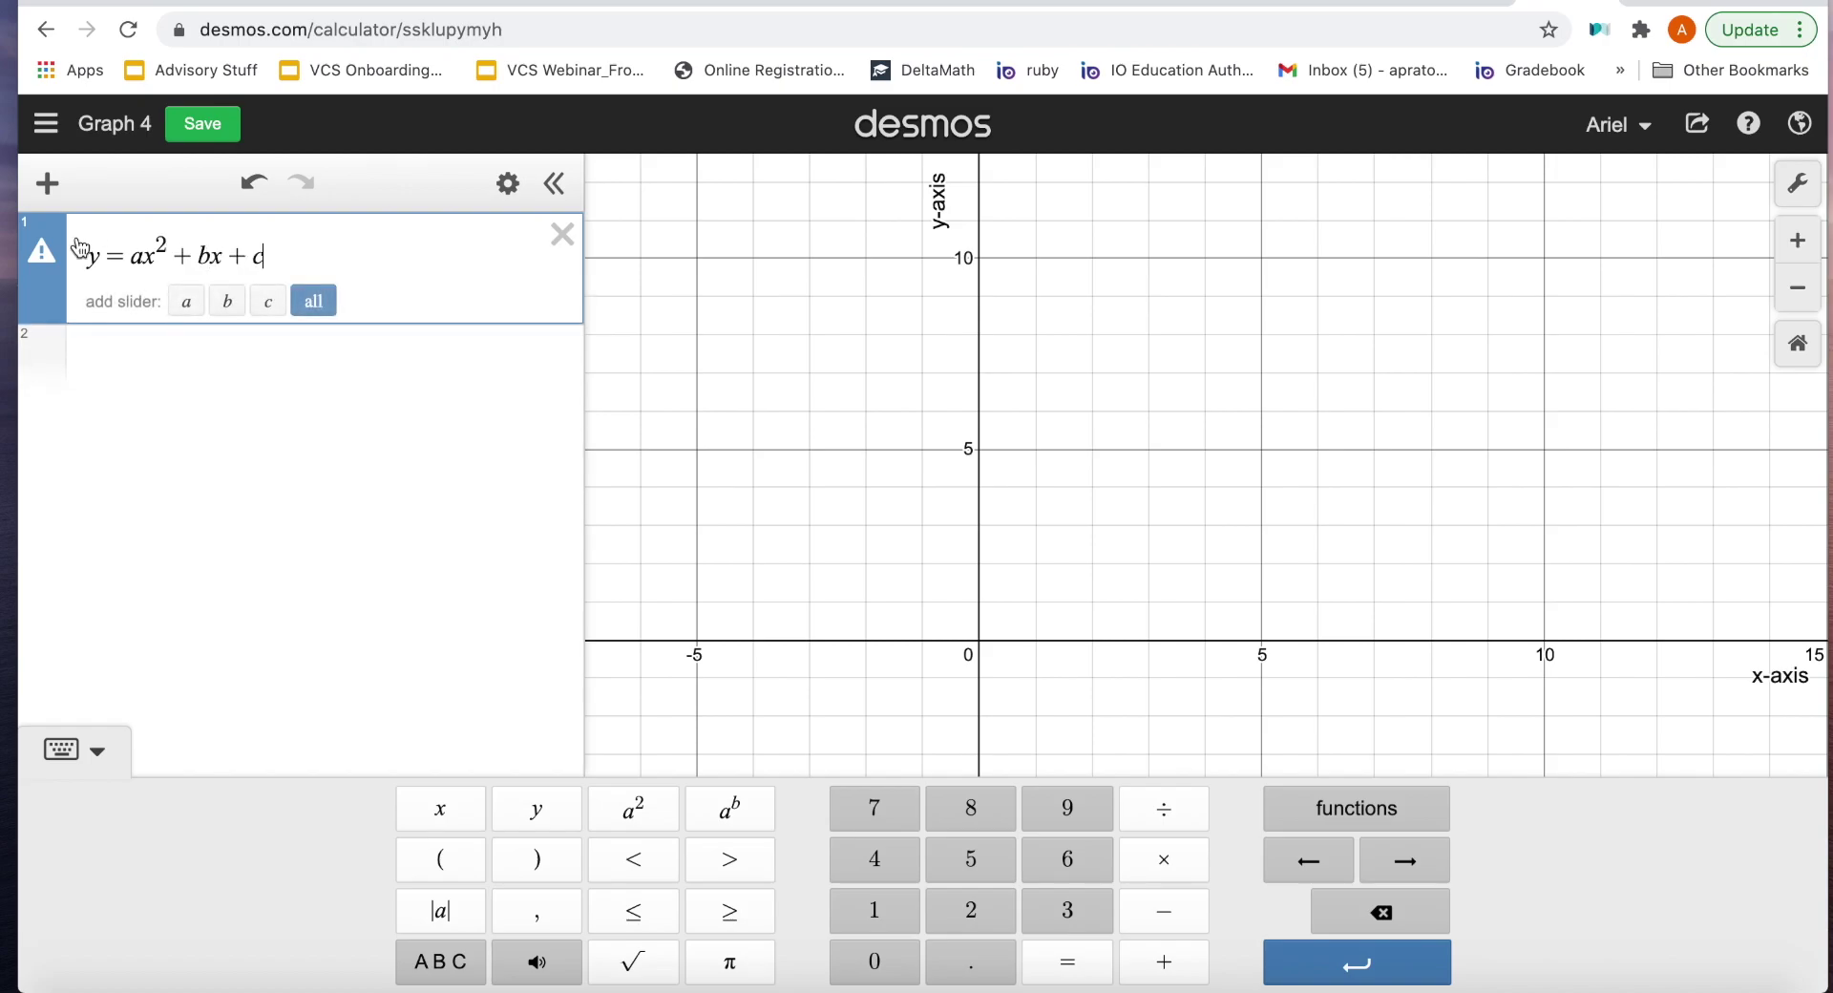
Step: Add sliders for the parameters a, b and c of the quadratic equation
{"action": "left_click", "coordinate": [187, 301]}
{"action": "left_click", "coordinate": [186, 301]}
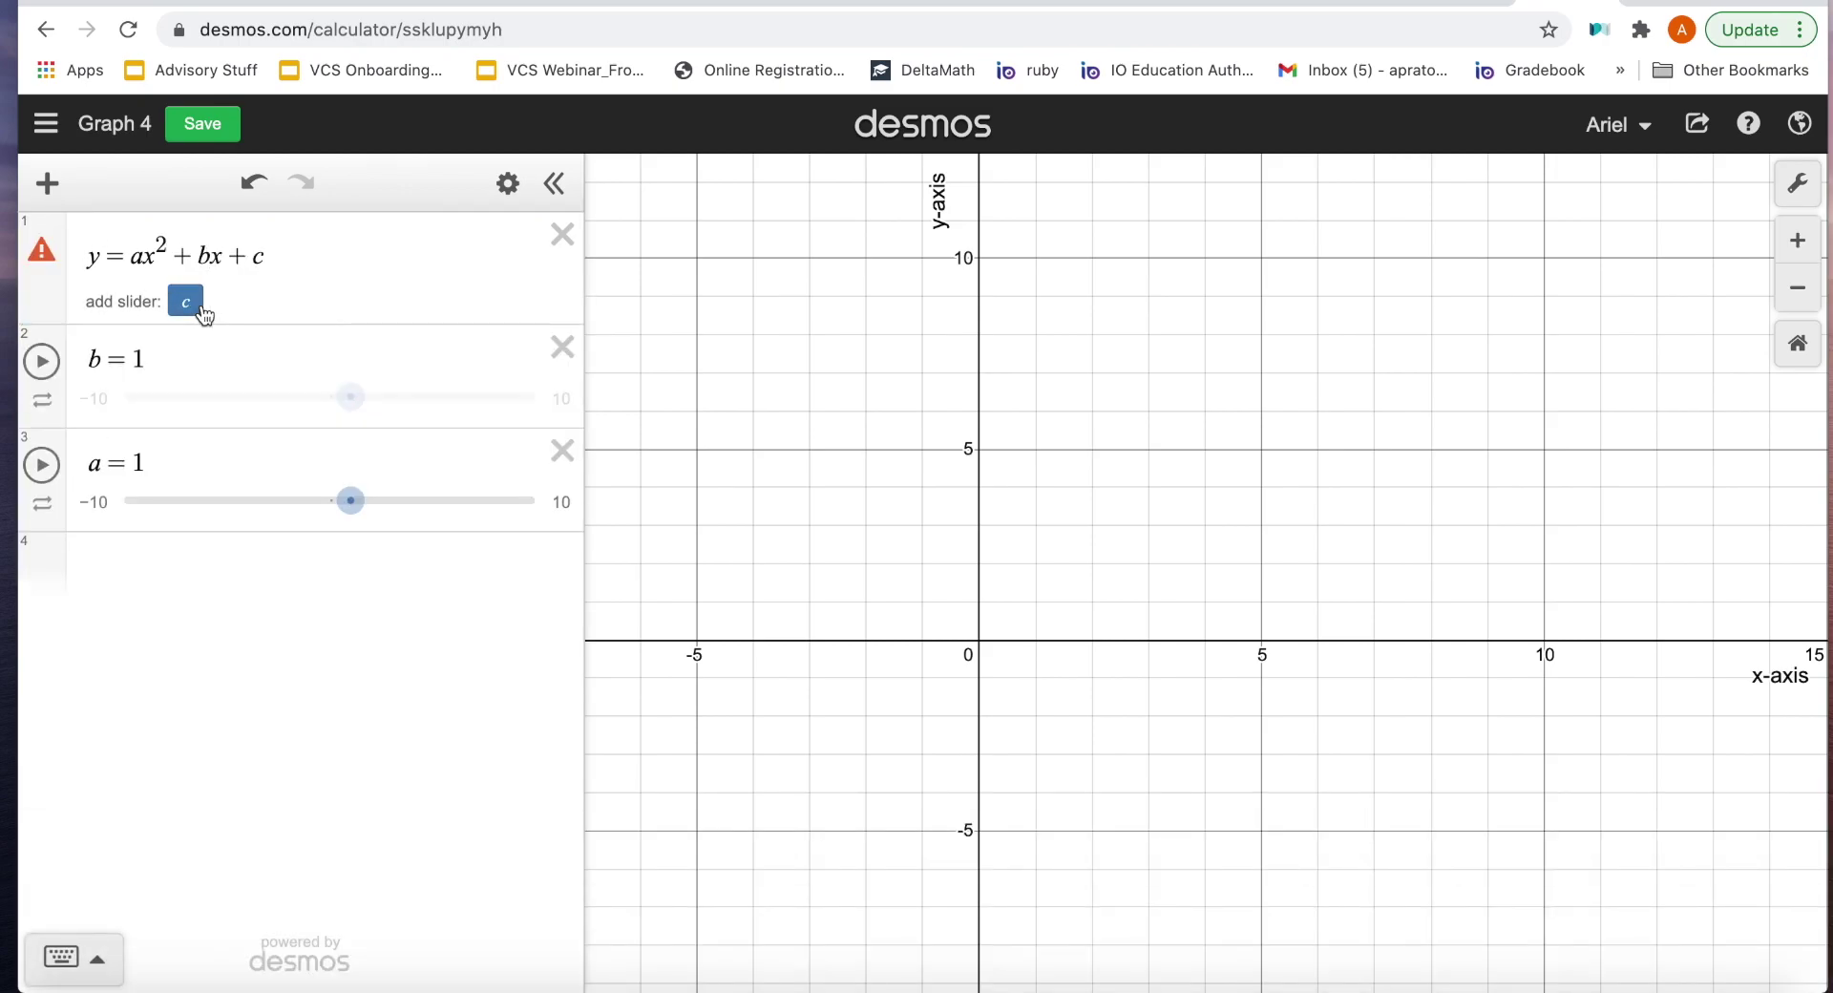
{"action": "left_click", "coordinate": [186, 301]}
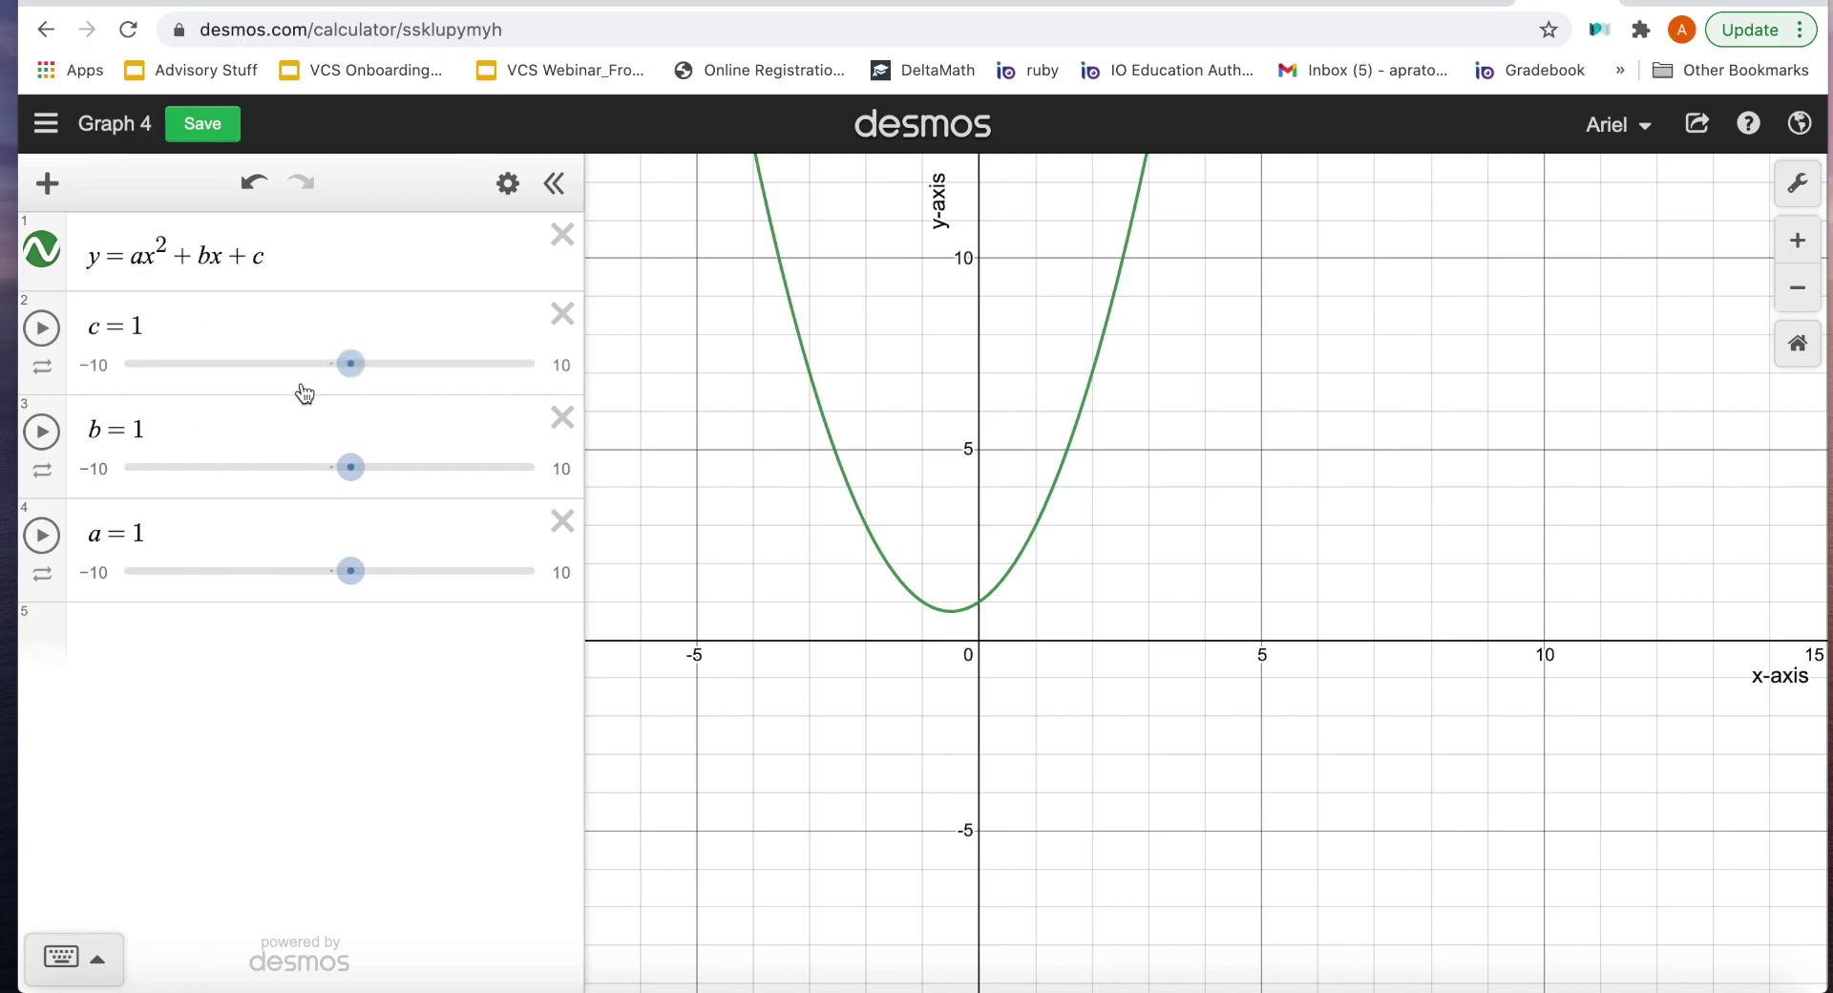
Step: Set the b slider to -0.9 and point out the terms of the quadratic equation by highlighting them
{"action": "left_click_drag", "start_coordinate": [351, 468], "coordinate": [311, 468]}
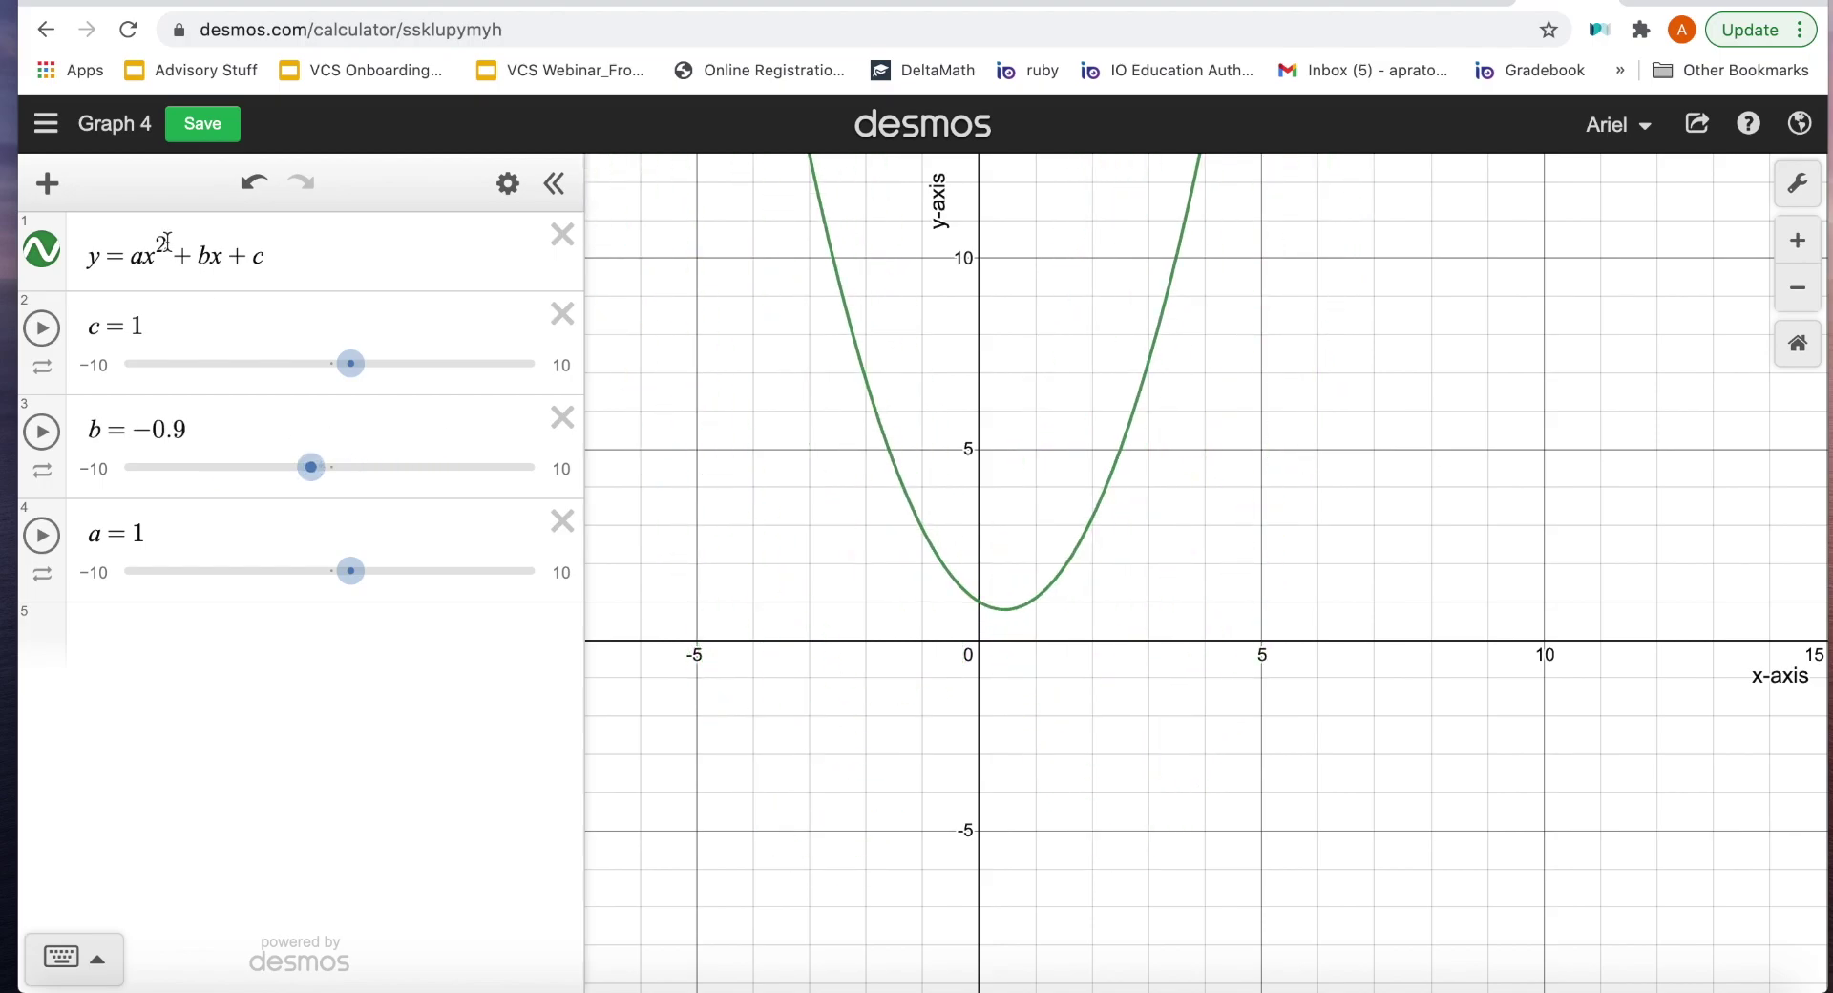
{"action": "left_click_drag", "start_coordinate": [133, 264], "coordinate": [250, 258]}
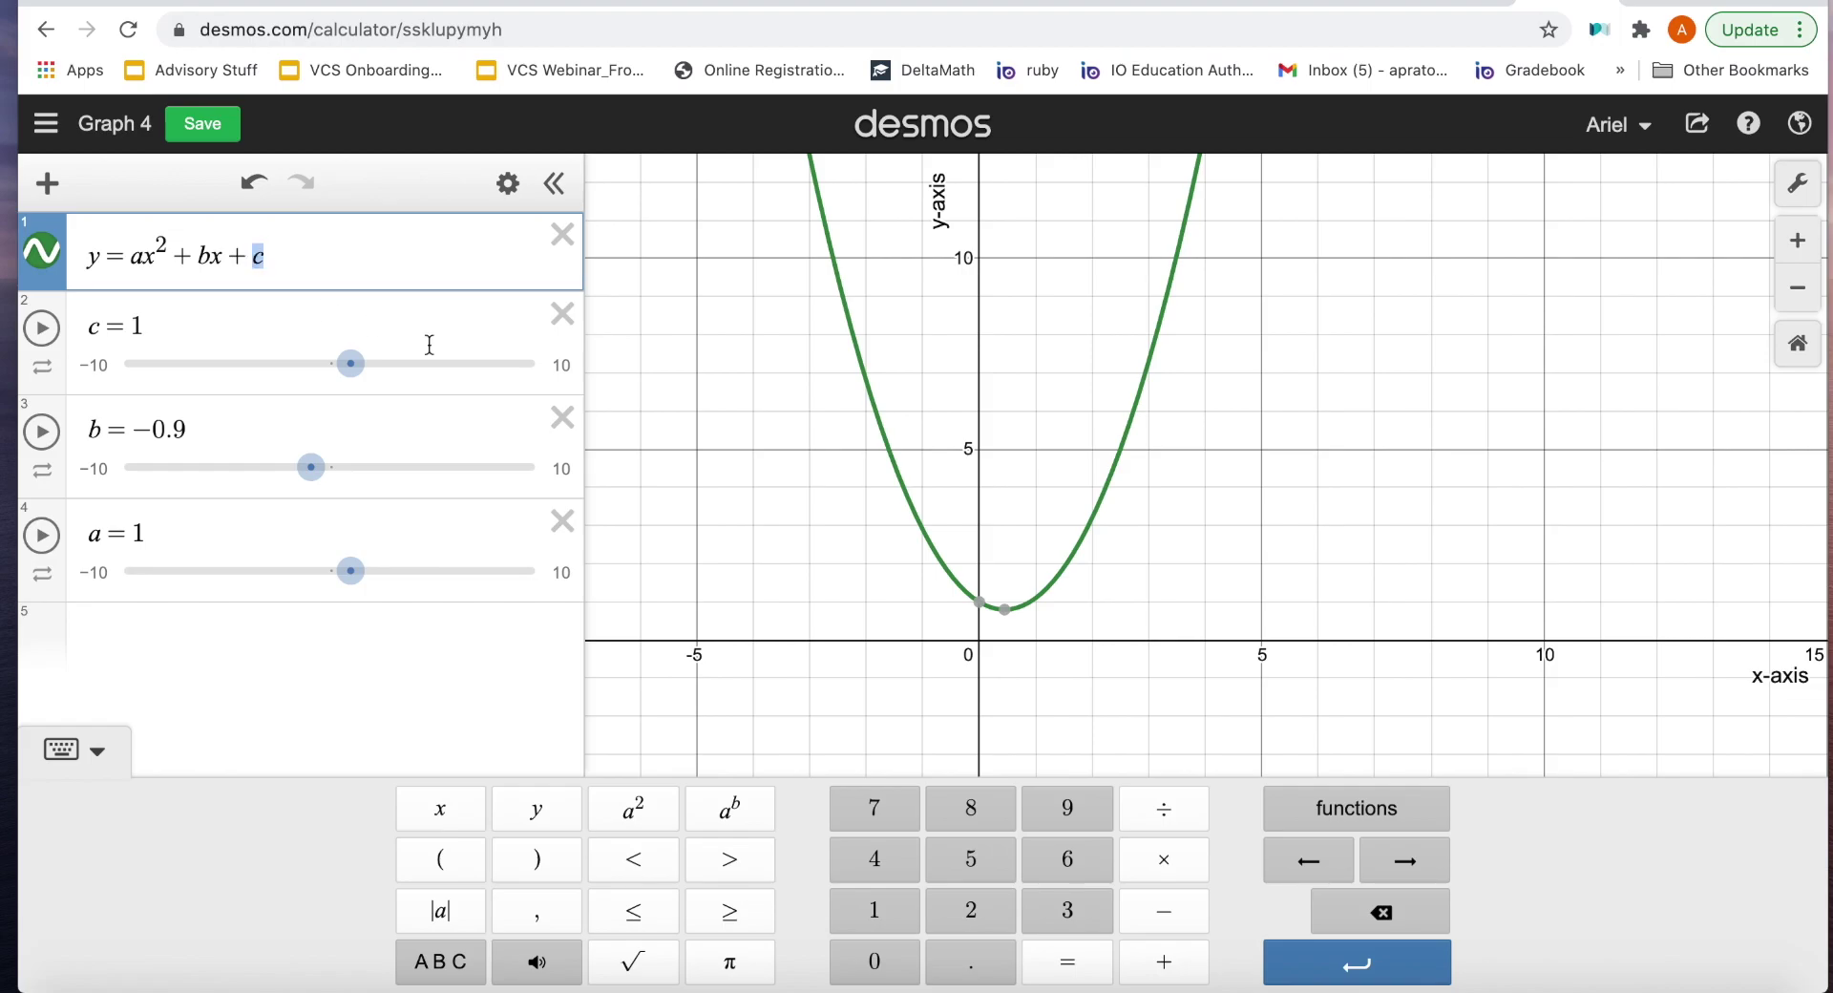
{"action": "left_click", "coordinate": [665, 418]}
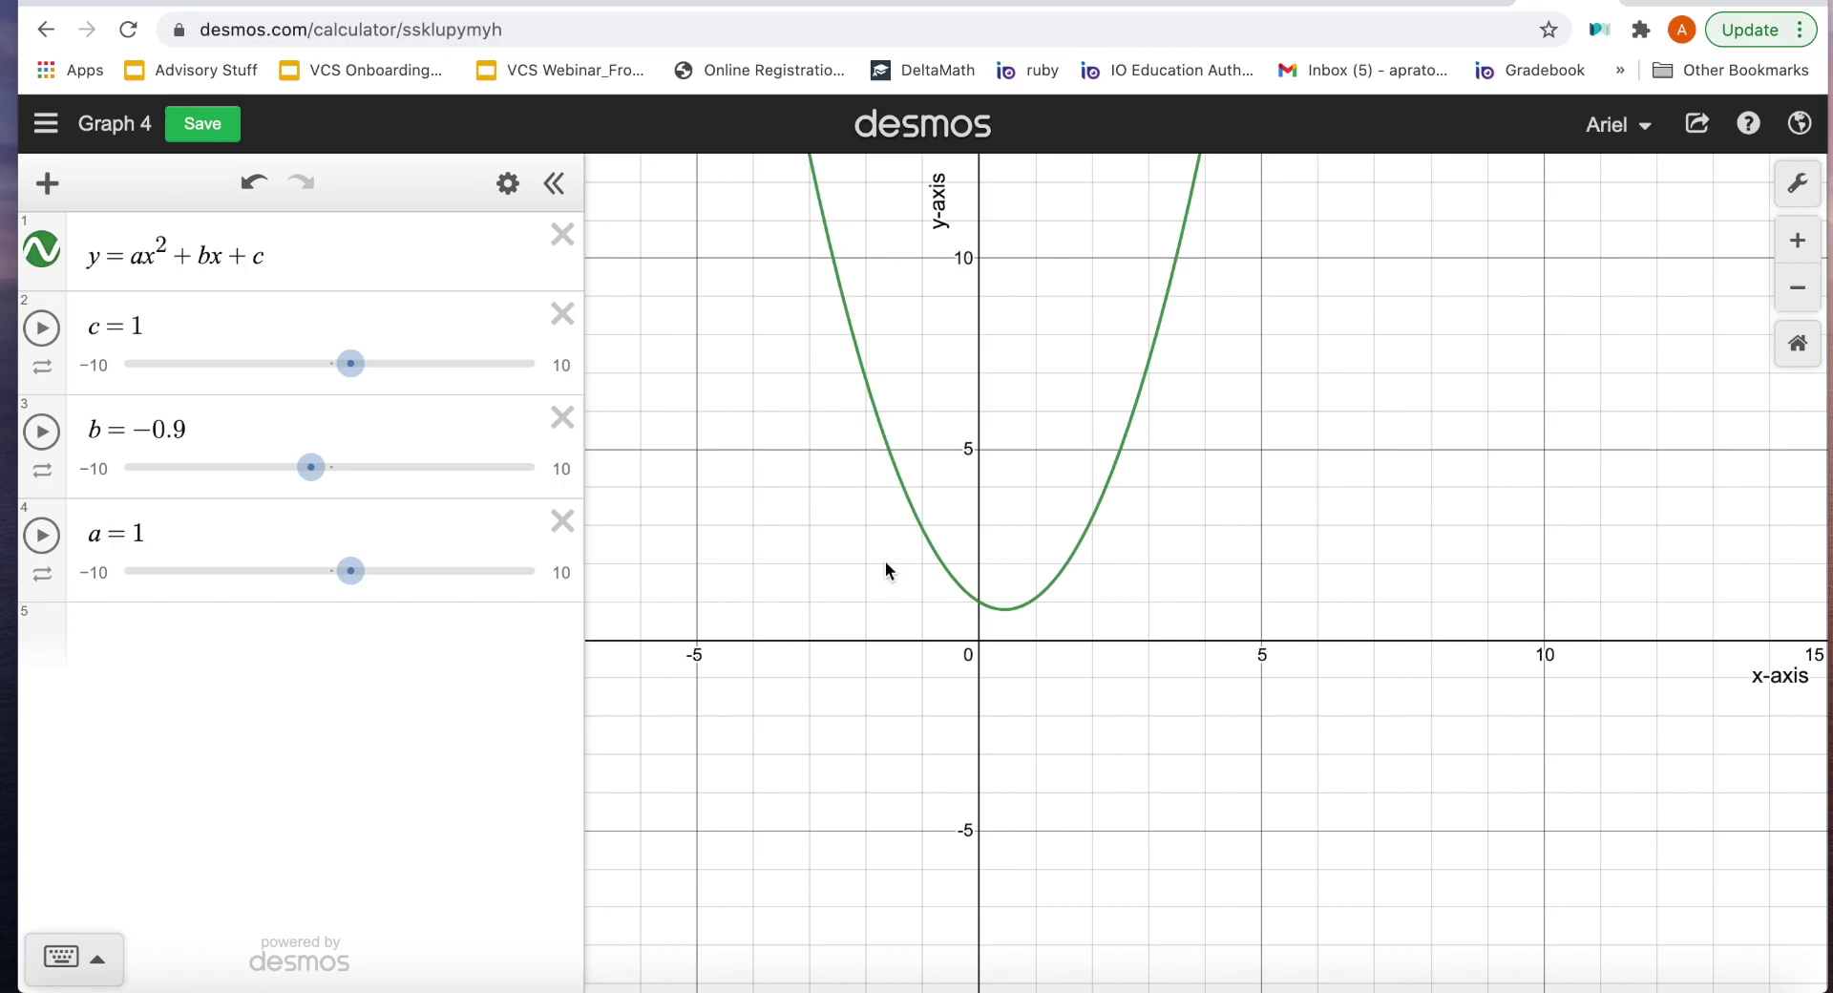
Step: Delete the a, b and c sliders and the quadratic equation, leaving an empty expression list
{"action": "left_click", "coordinate": [562, 520]}
{"action": "left_click", "coordinate": [562, 451]}
{"action": "left_click", "coordinate": [562, 348]}
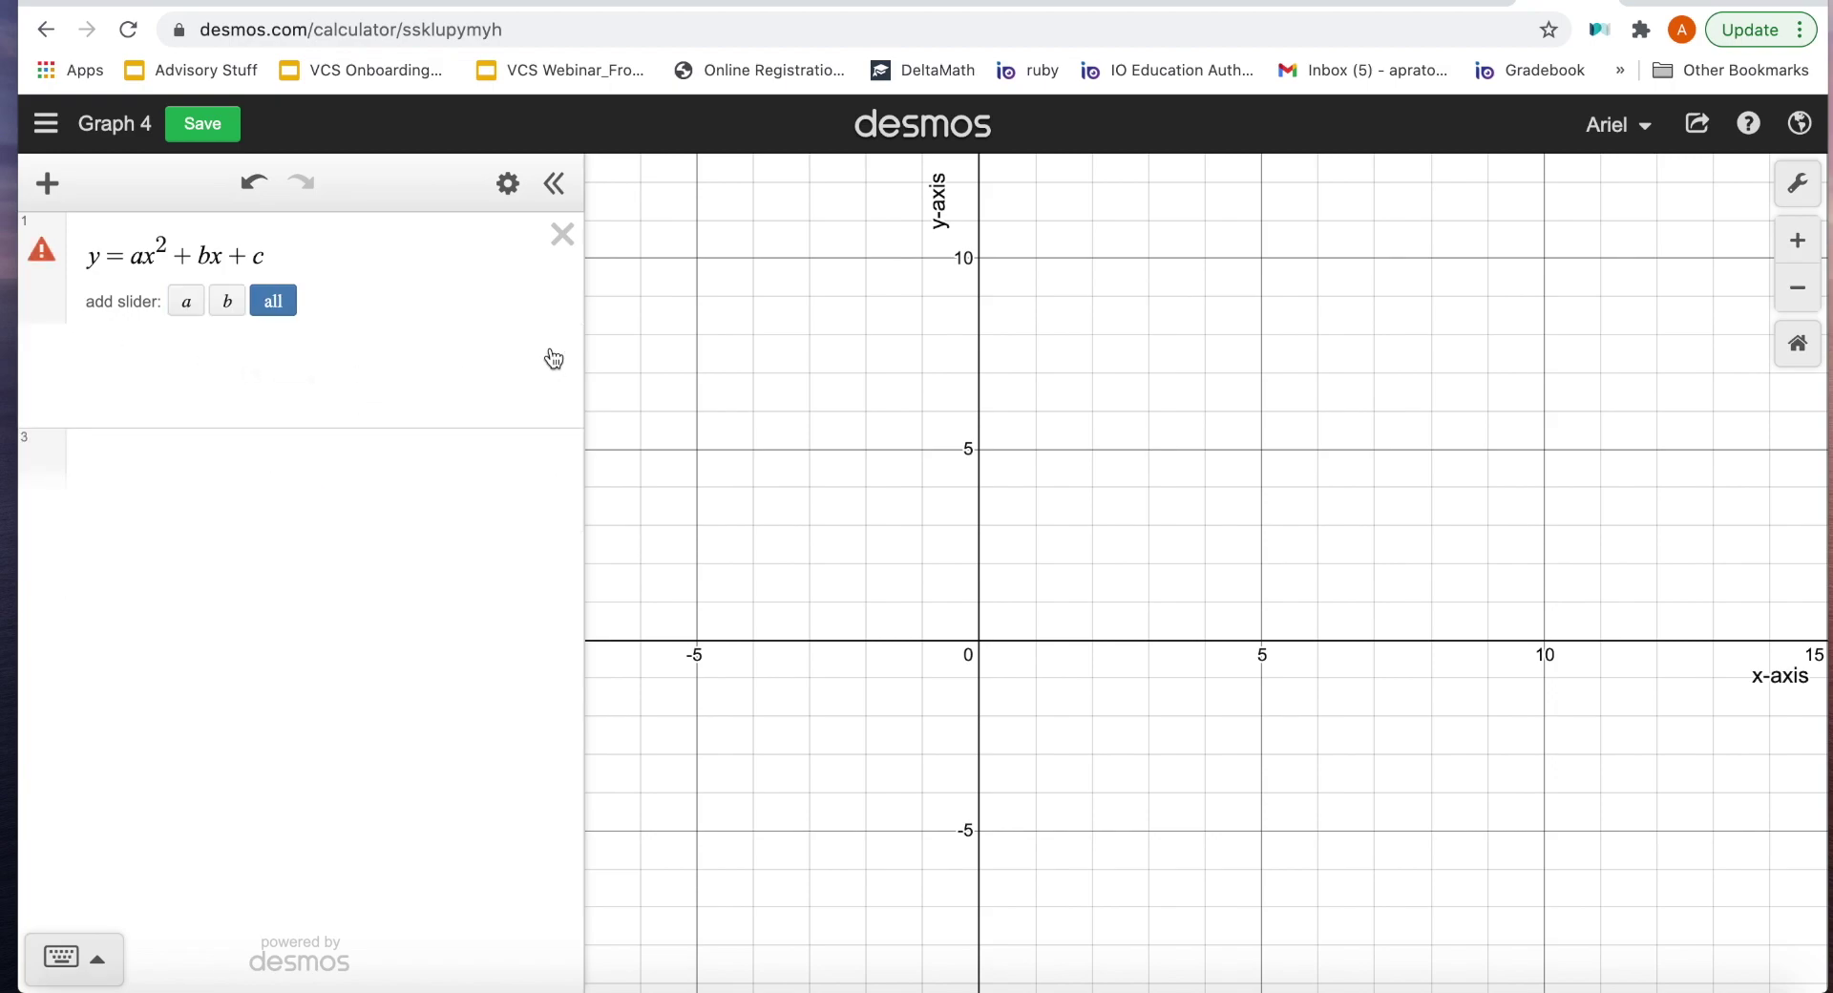
{"action": "left_click", "coordinate": [563, 235]}
{"action": "left_click", "coordinate": [397, 232]}
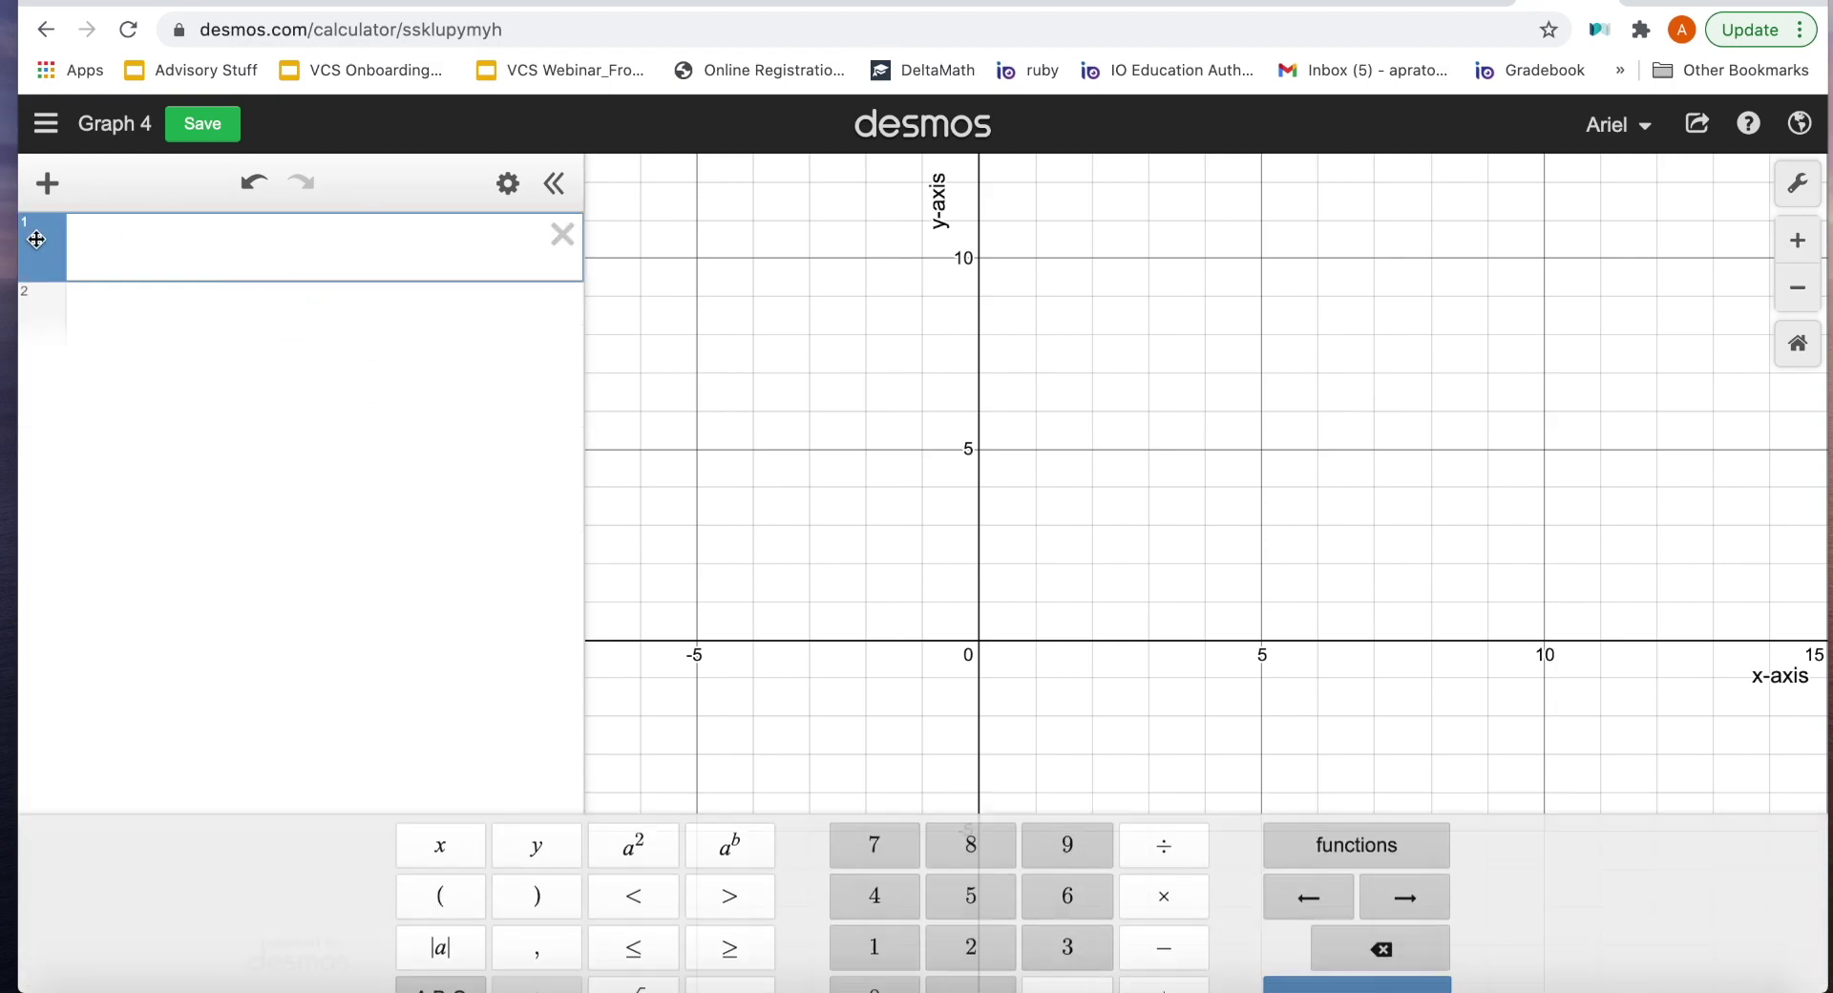
Step: Insert the image Screen Shot 2021-03-12 at 12.54.32 PM.png from Downloads into the graph
{"action": "left_click", "coordinate": [48, 183]}
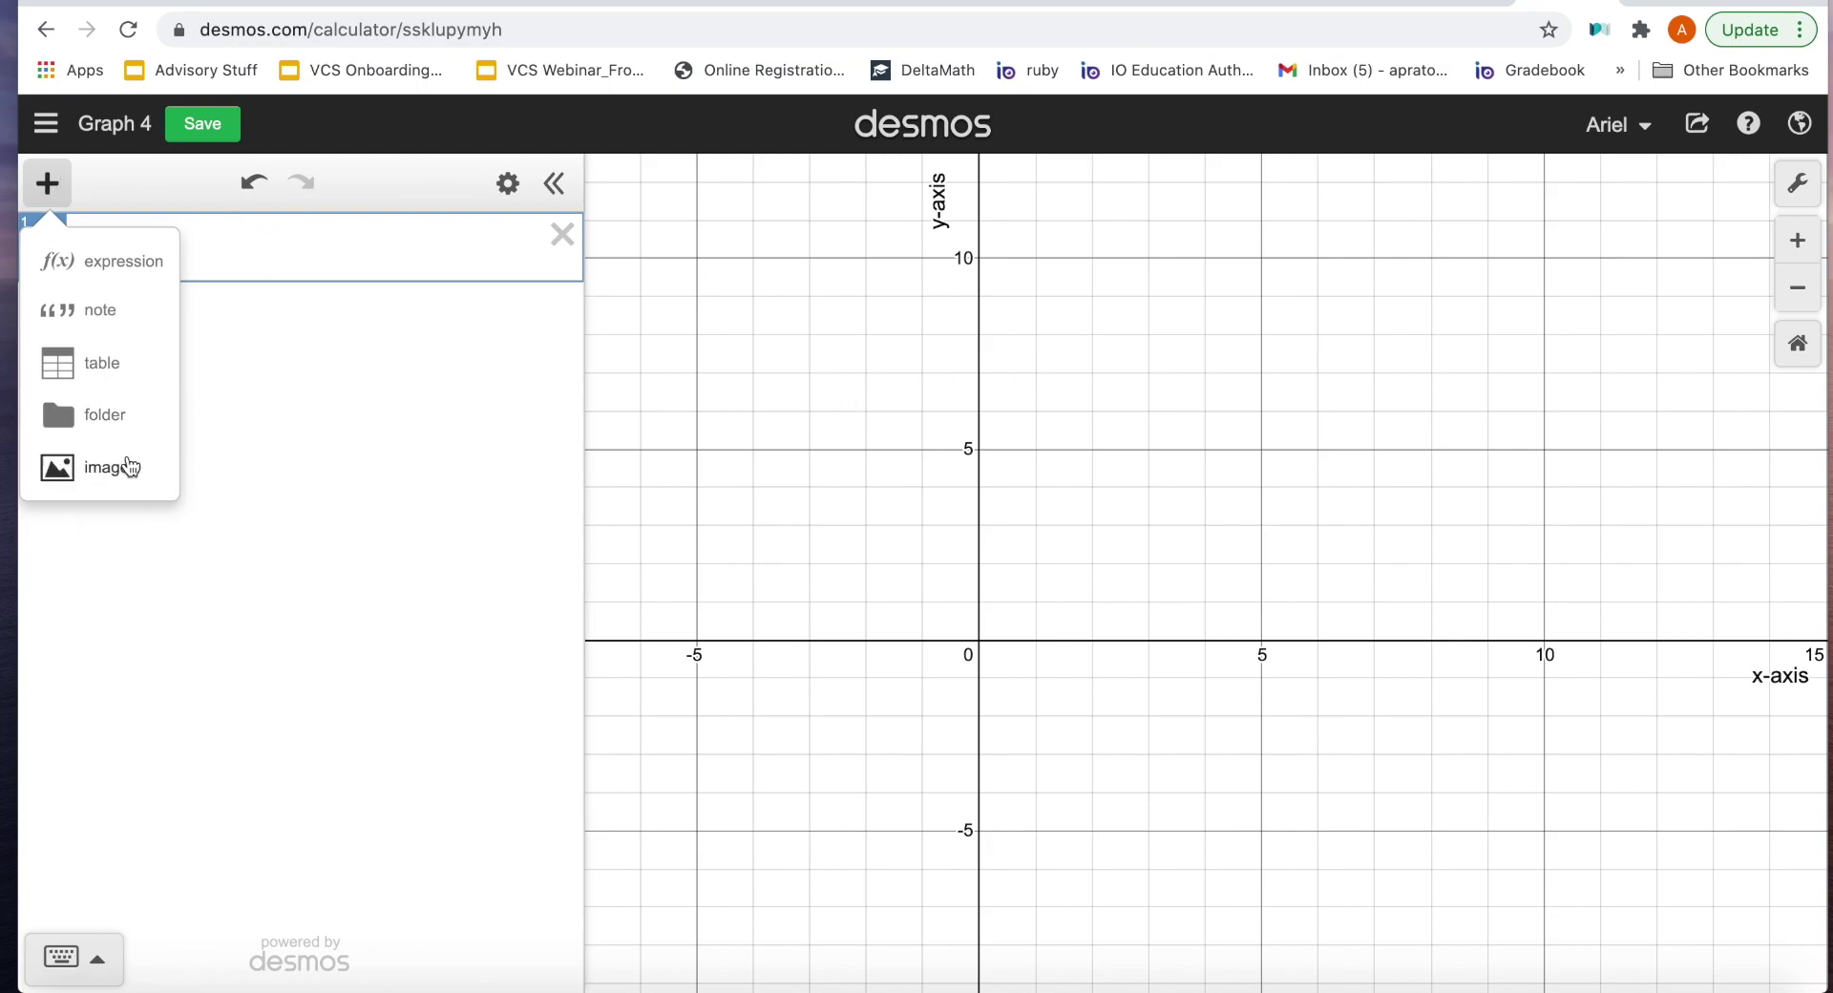
{"action": "left_click", "coordinate": [130, 467]}
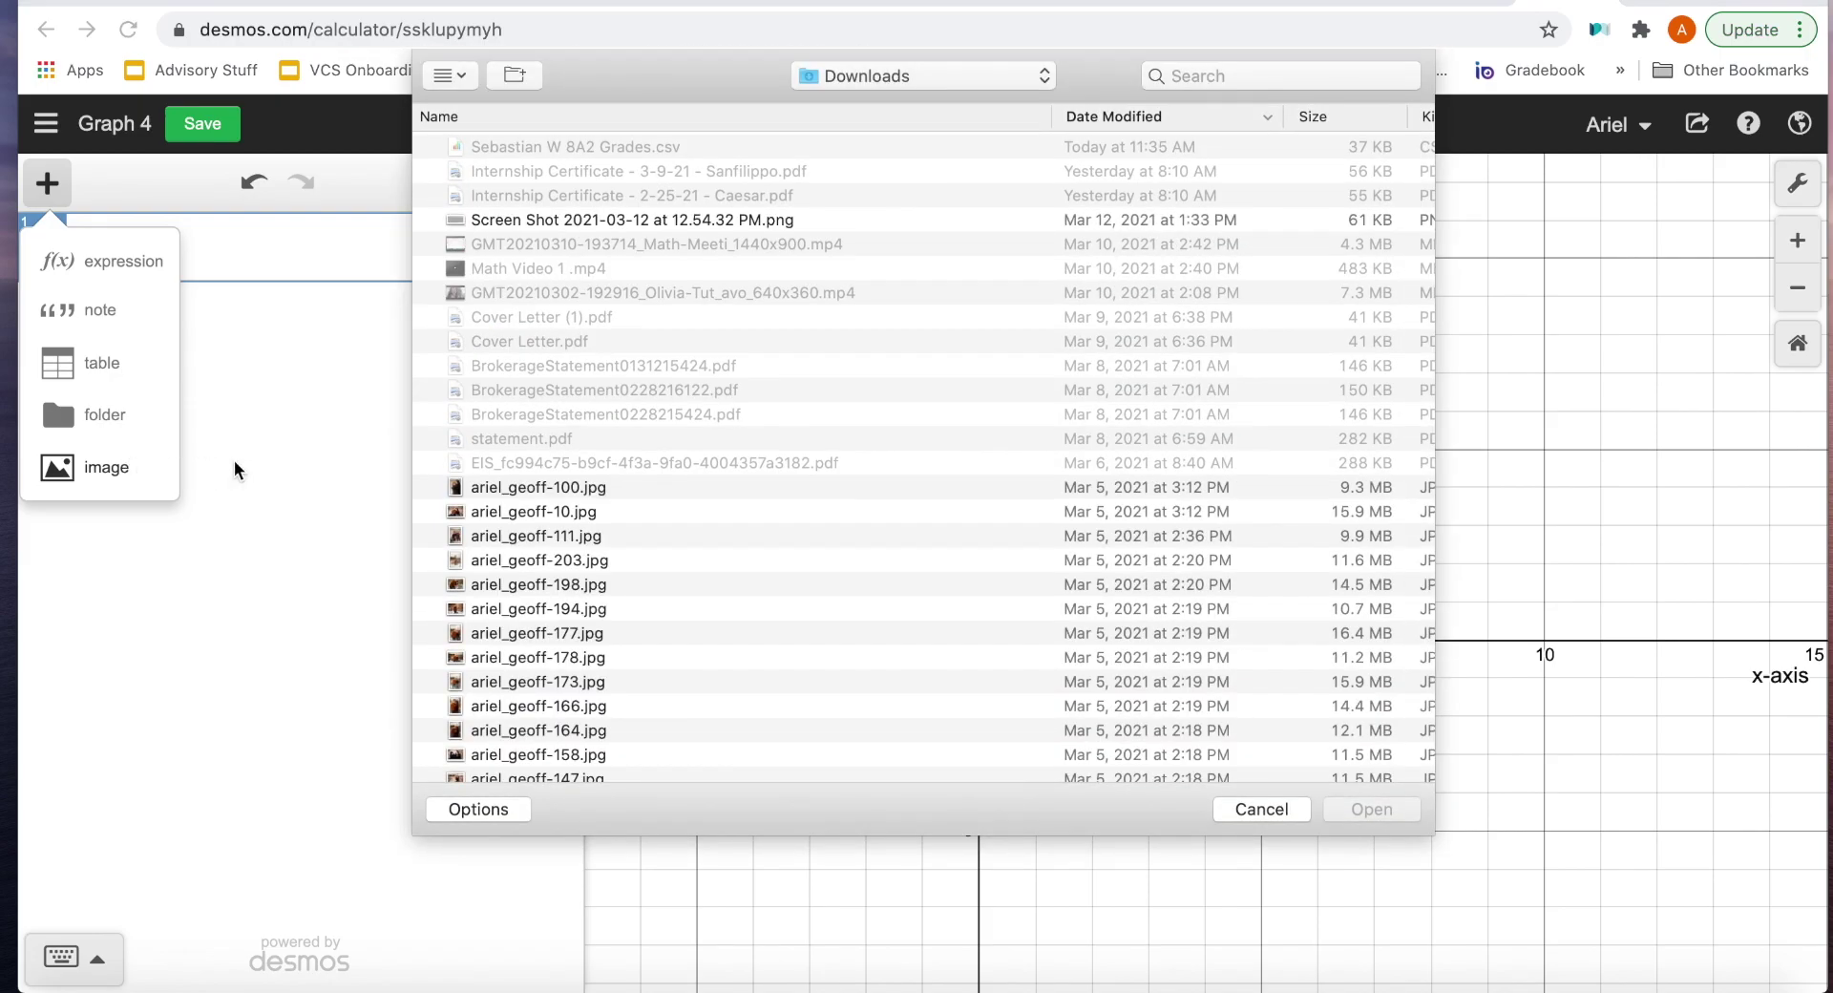
{"action": "double_click", "coordinate": [553, 223]}
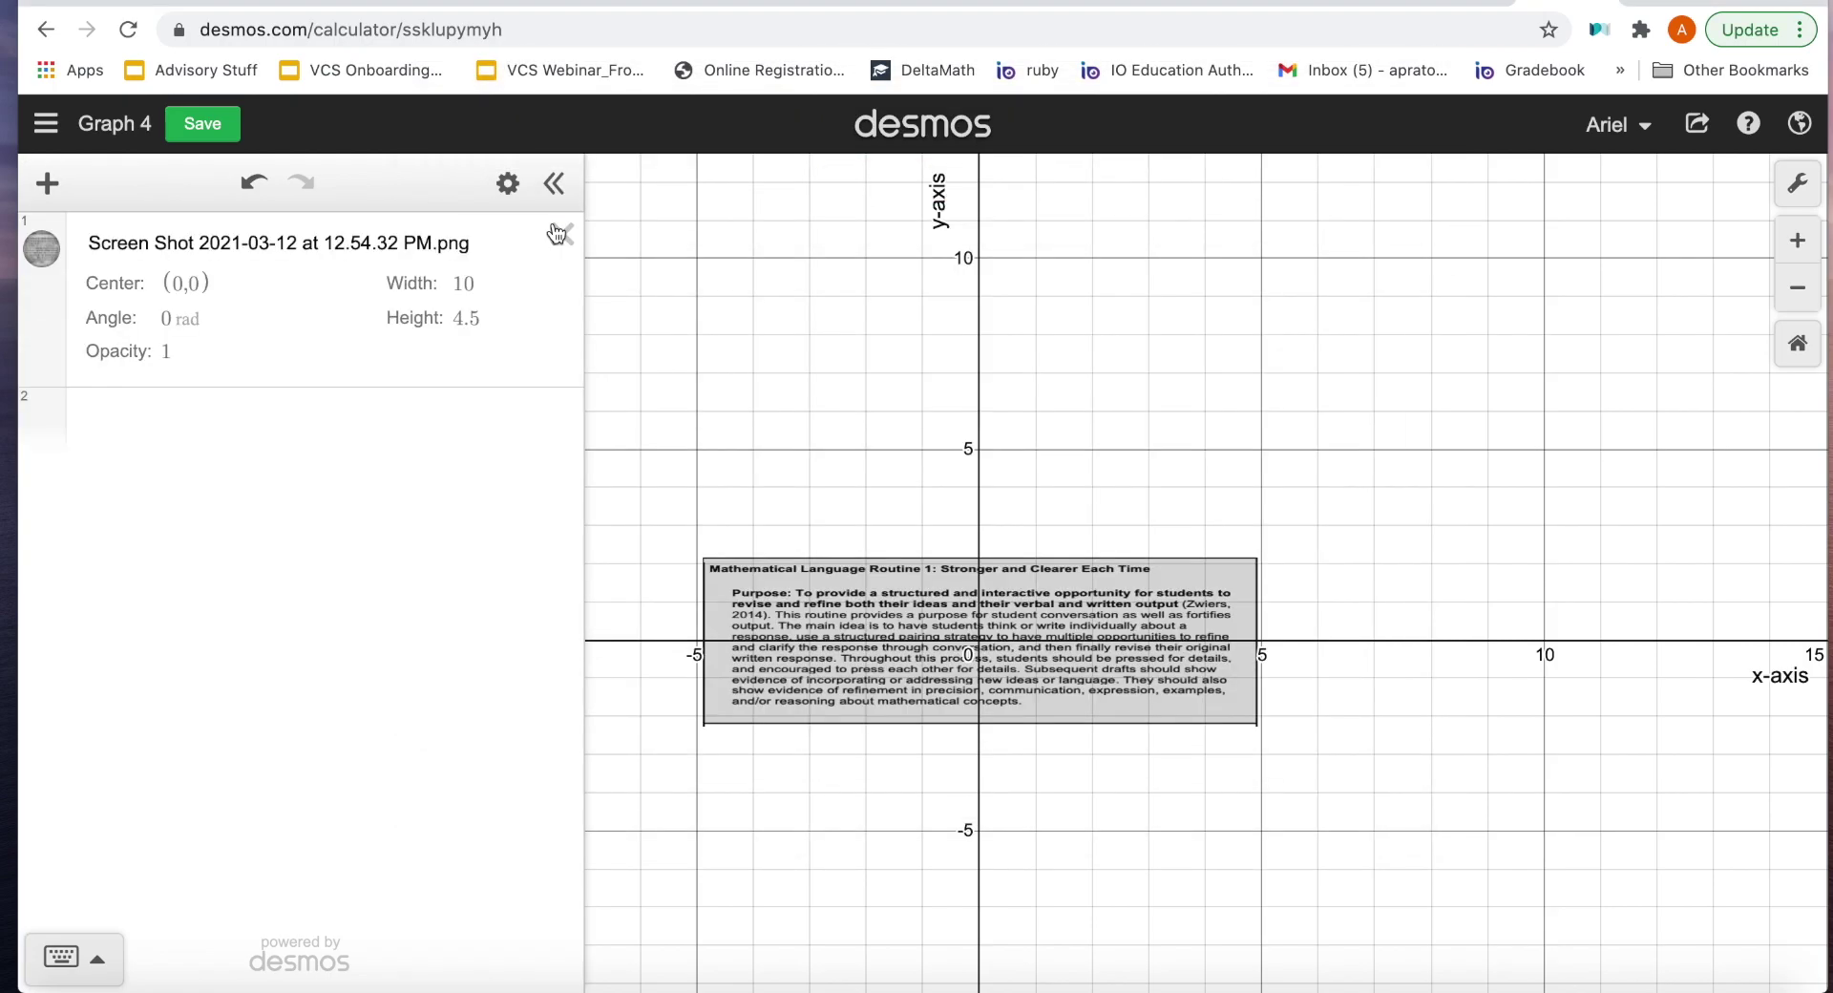
Step: Delete the inserted screenshot image from the graph
{"action": "left_click", "coordinate": [743, 666]}
{"action": "key", "text": "Delete"}
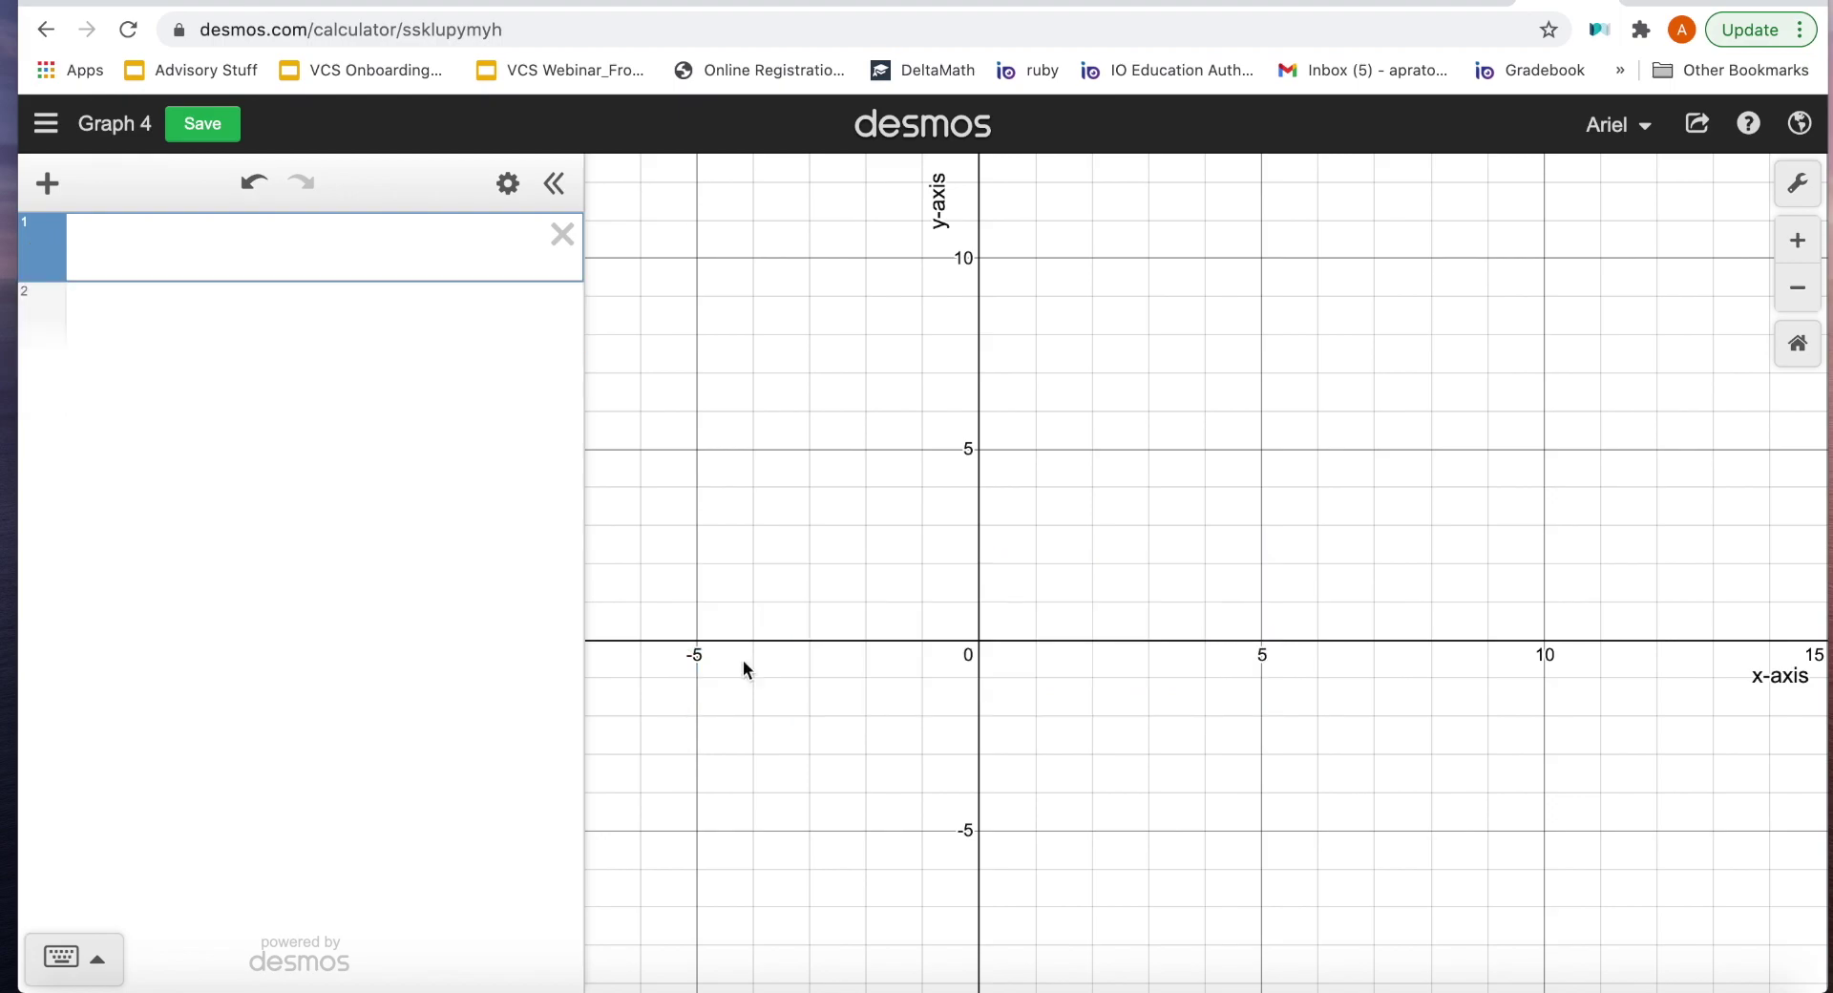
{"action": "left_click", "coordinate": [987, 487]}
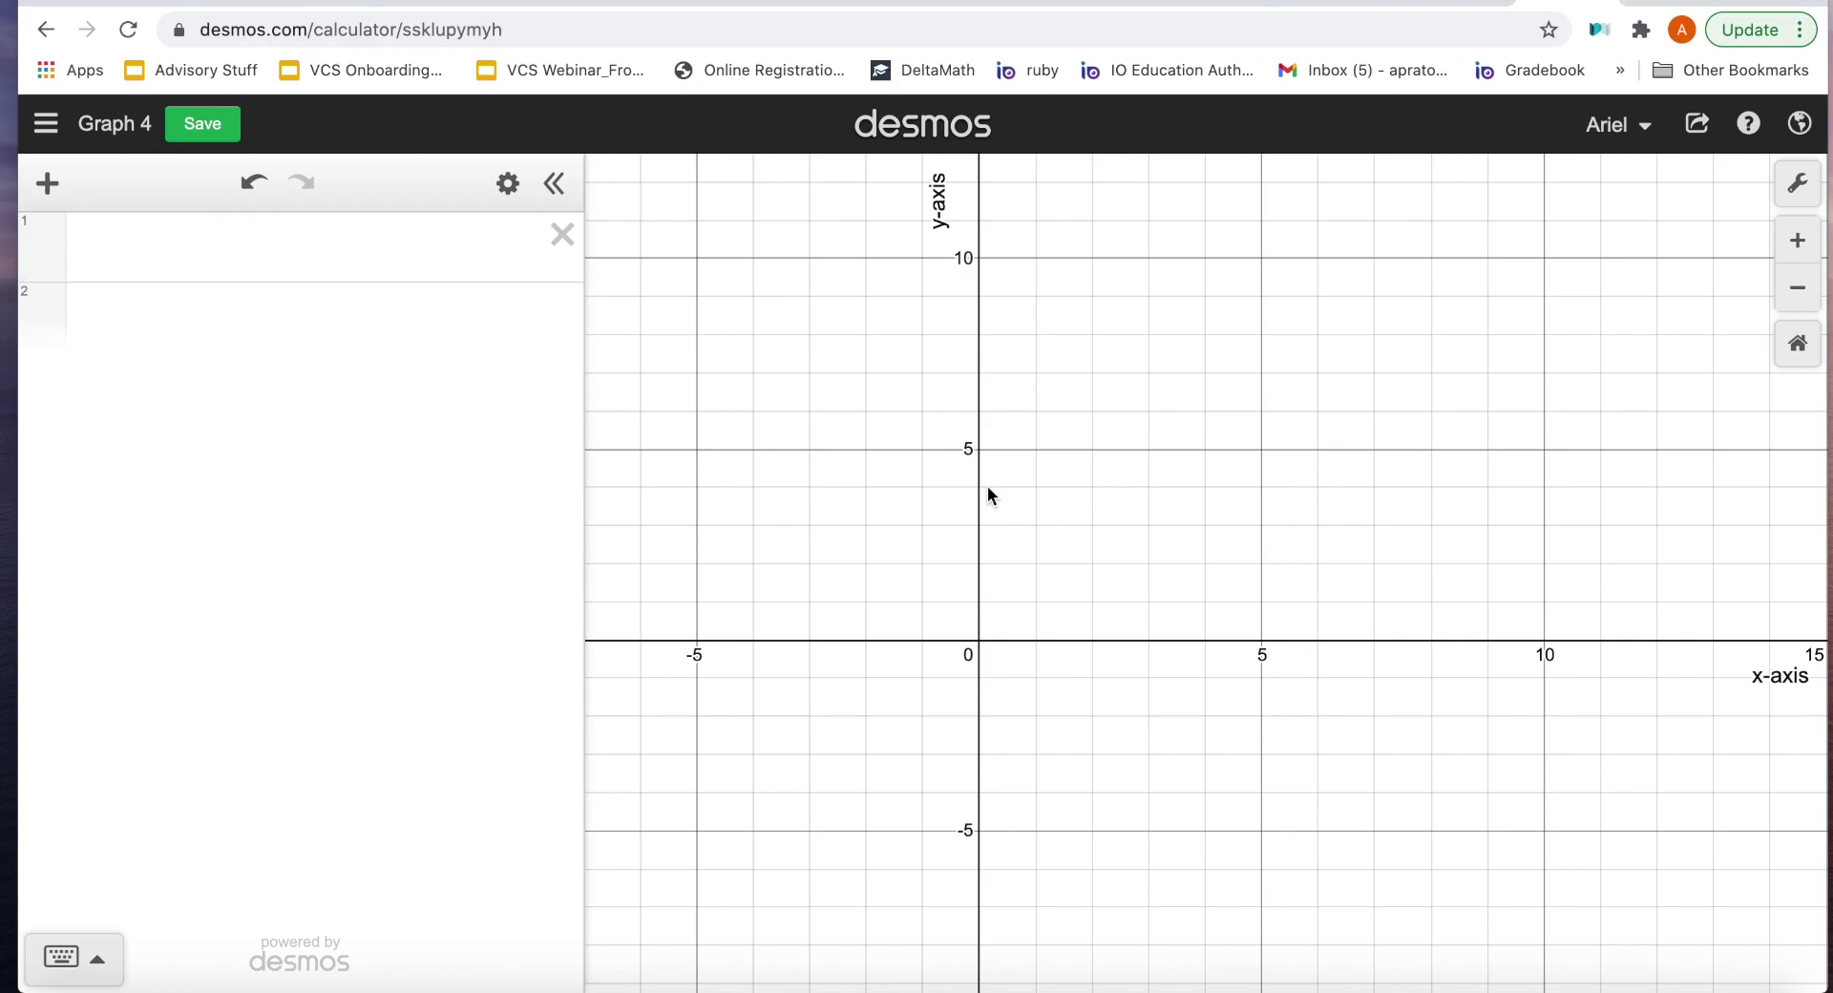